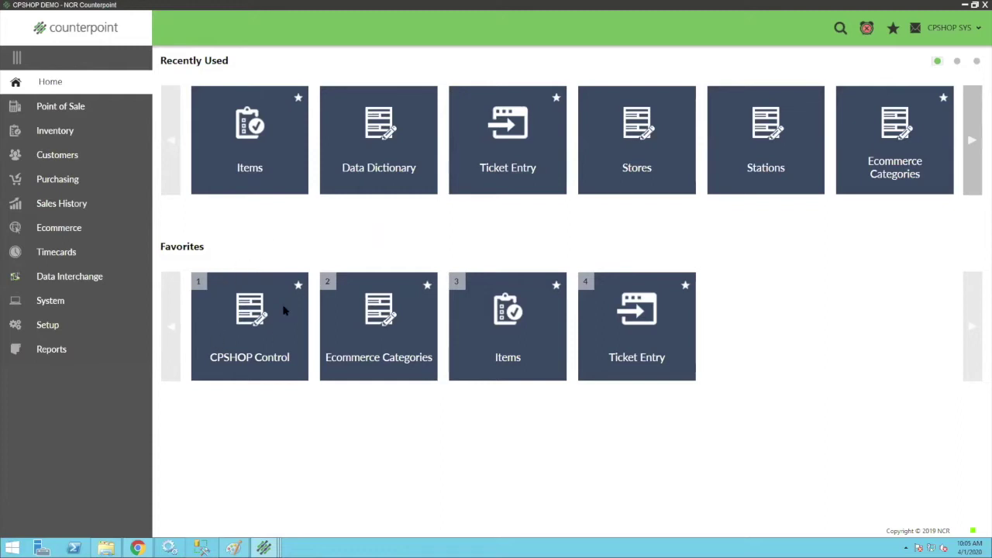
Open CPSHOP Control, toggle Use Ecommerce off and on, and browse stores without changing Store.
{"action": "left_click", "coordinate": [250, 329]}
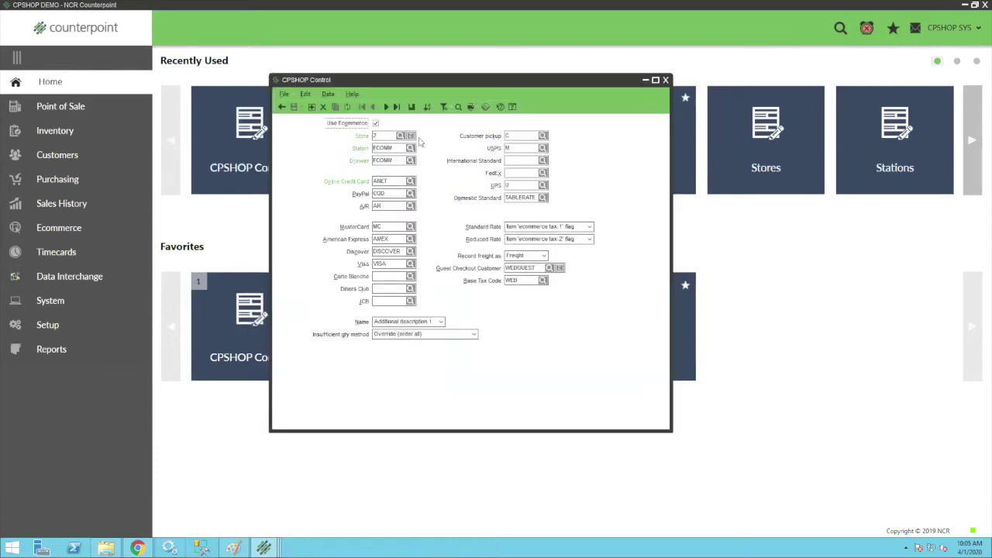
{"action": "left_click", "coordinate": [376, 122]}
{"action": "left_click", "coordinate": [375, 123]}
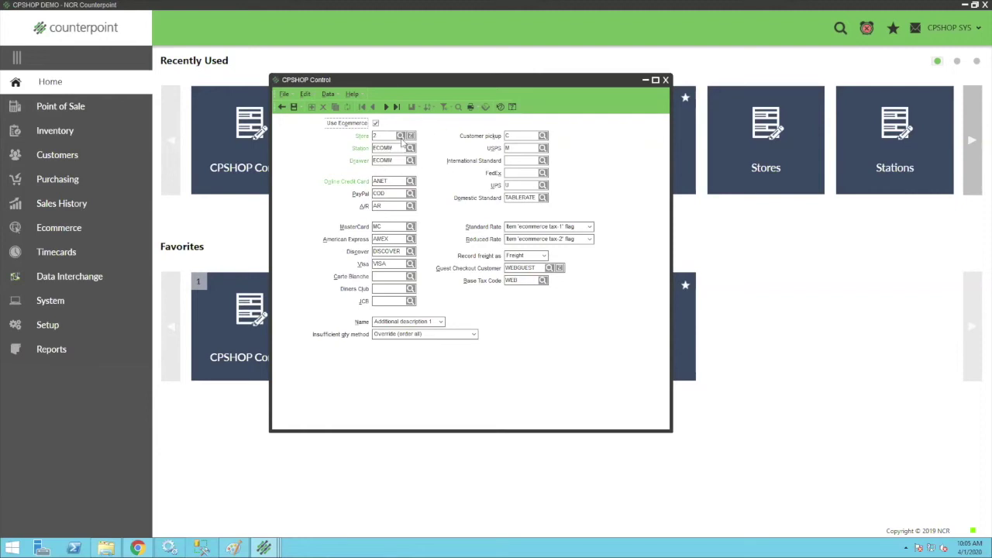
{"action": "left_click", "coordinate": [401, 136]}
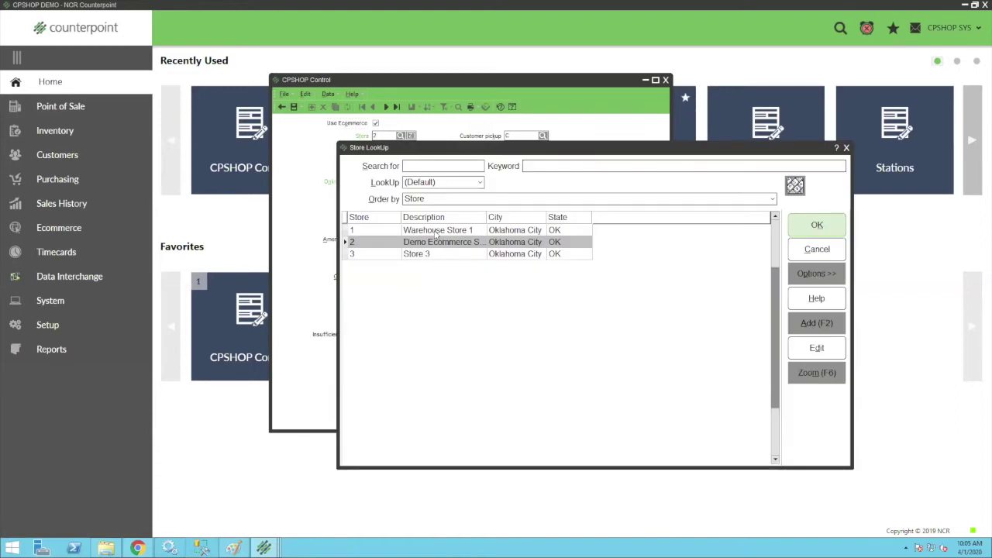
{"action": "left_click", "coordinate": [826, 250]}
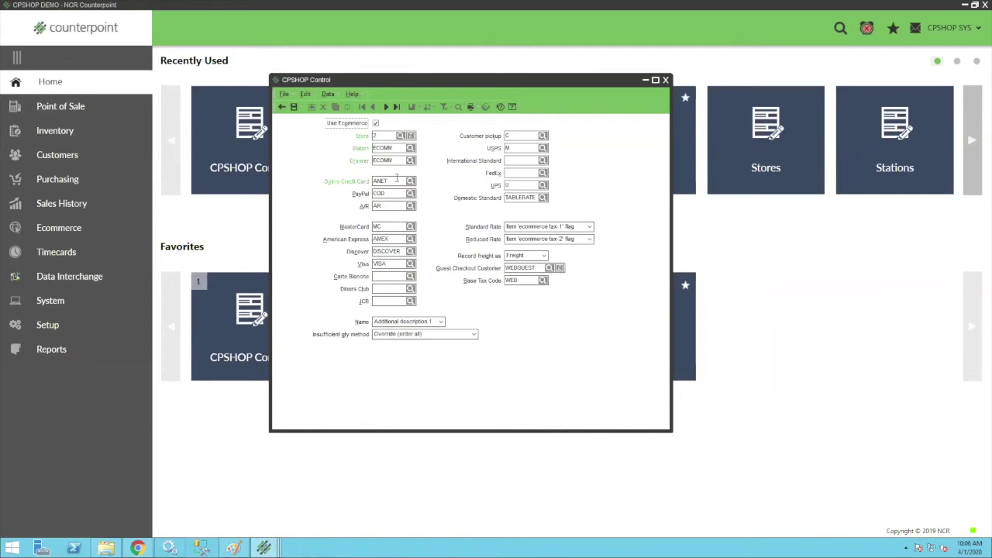
Review the online credit card, MasterCard and A/R payment codes in CPSHOP Control.
{"action": "left_click", "coordinate": [394, 181]}
{"action": "left_click", "coordinate": [386, 226]}
{"action": "left_click", "coordinate": [391, 206]}
Check the guest customer, WEB tax code and pickup shipping code, then save and close CPSHOP Control.
{"action": "left_click", "coordinate": [533, 268]}
{"action": "left_click", "coordinate": [518, 282]}
{"action": "left_click", "coordinate": [514, 282]}
{"action": "left_click", "coordinate": [515, 135]}
{"action": "left_click", "coordinate": [291, 110]}
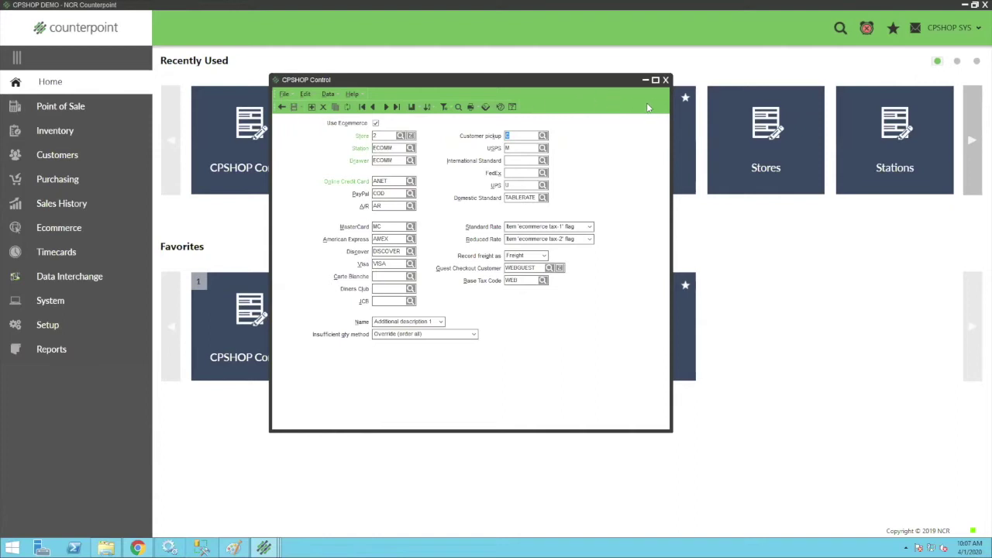
{"action": "left_click", "coordinate": [665, 80]}
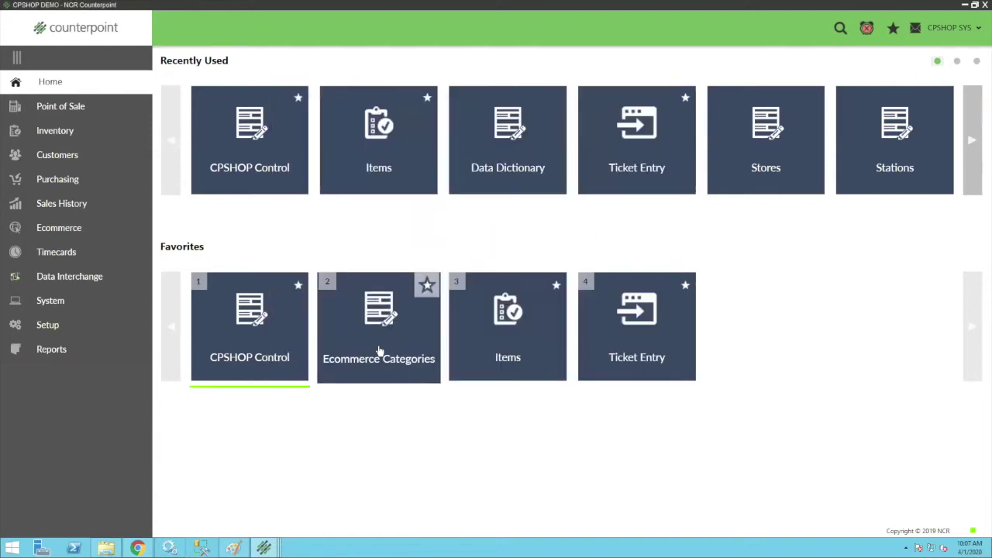
In Ecommerce Categories, expand and collapse Women's Apparel, then add a new category named test.
{"action": "left_click", "coordinate": [379, 351]}
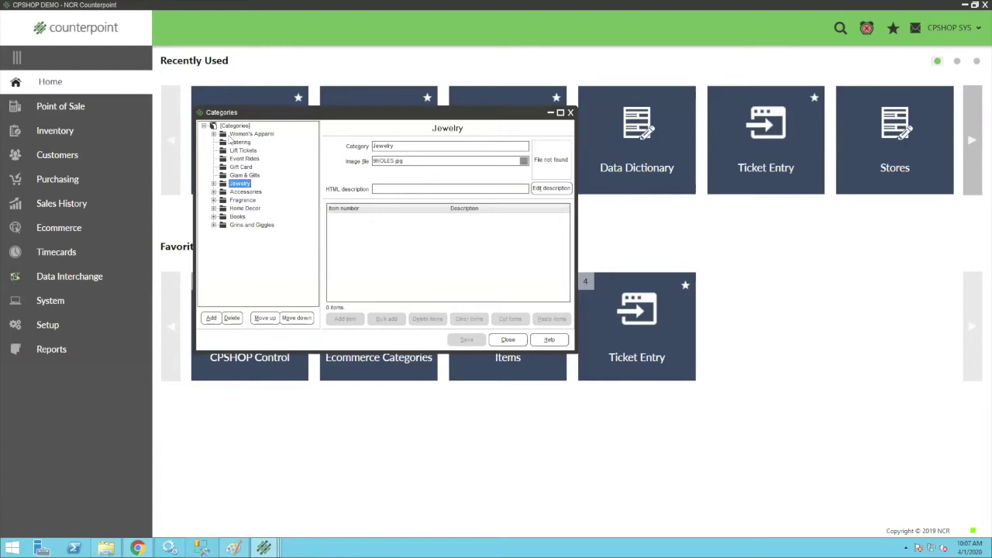
{"action": "left_click", "coordinate": [213, 134]}
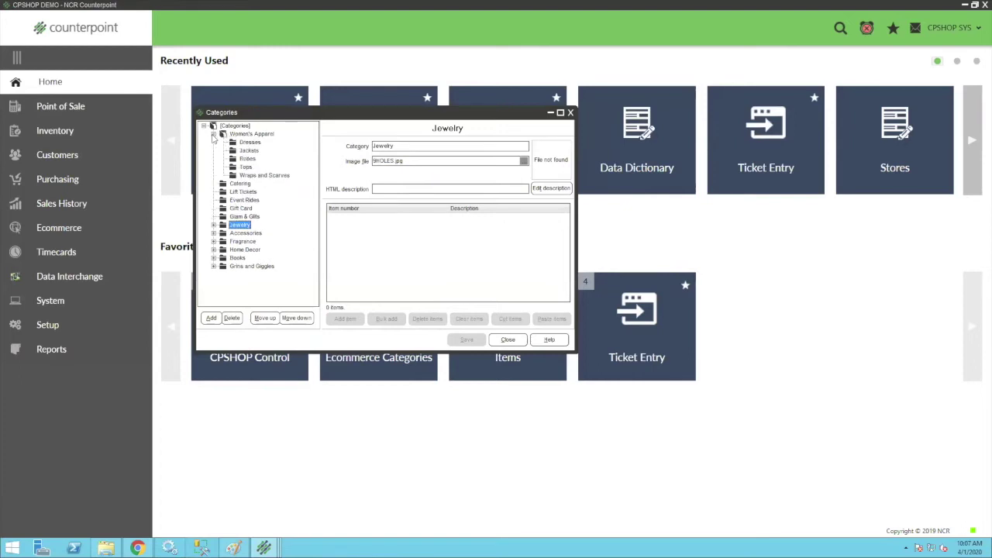
{"action": "left_click", "coordinate": [213, 134]}
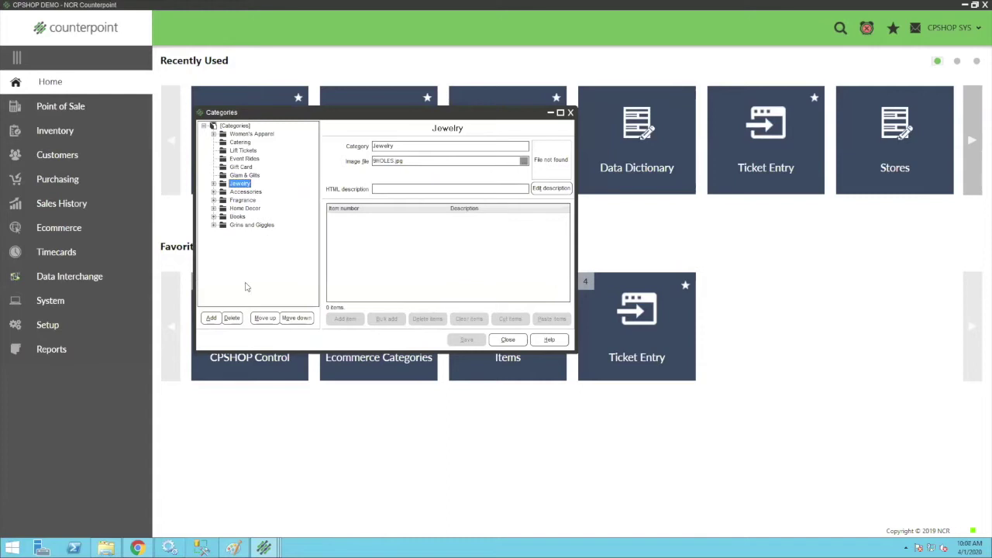
{"action": "left_click", "coordinate": [213, 319]}
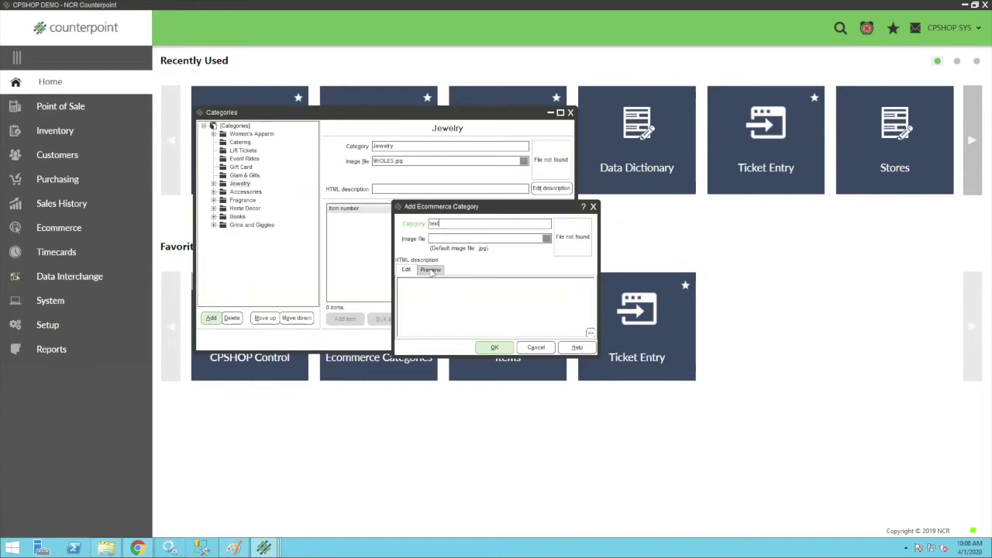
Clear the duplicate-name error by renaming the new category to test 2 under Jewelry.
{"action": "left_click", "coordinate": [431, 270]}
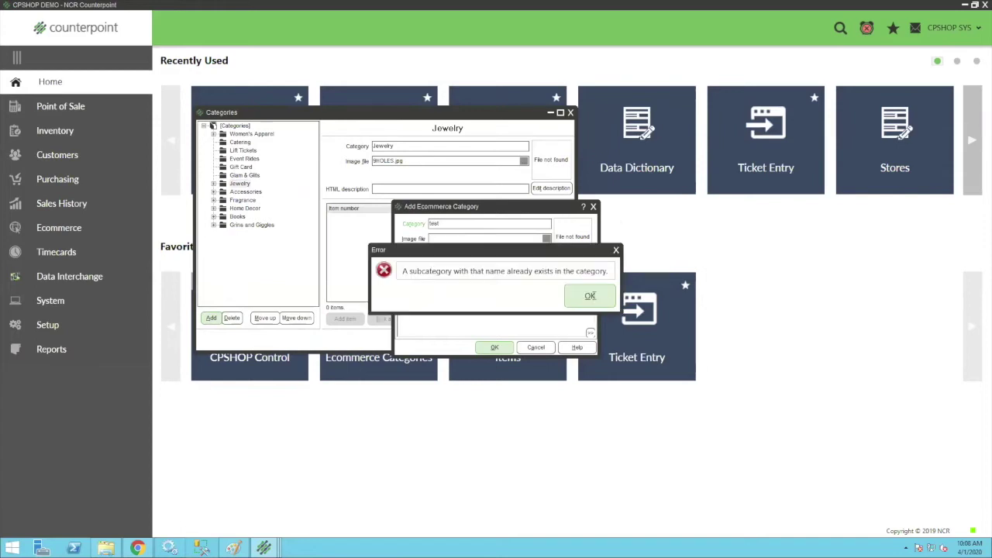
{"action": "left_click", "coordinate": [594, 297]}
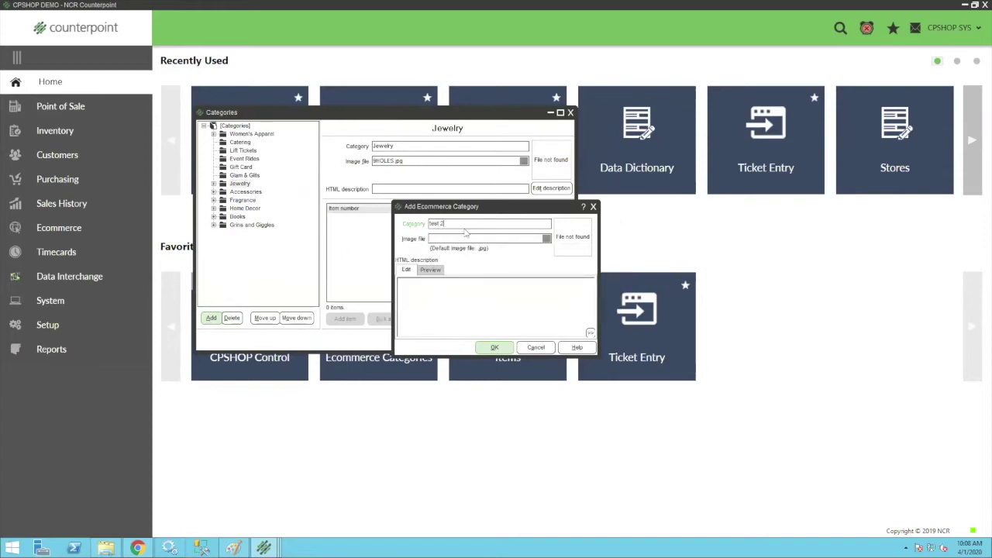
{"action": "left_click", "coordinate": [430, 239]}
{"action": "left_click", "coordinate": [436, 239]}
{"action": "left_click", "coordinate": [434, 227]}
{"action": "left_click", "coordinate": [494, 347]}
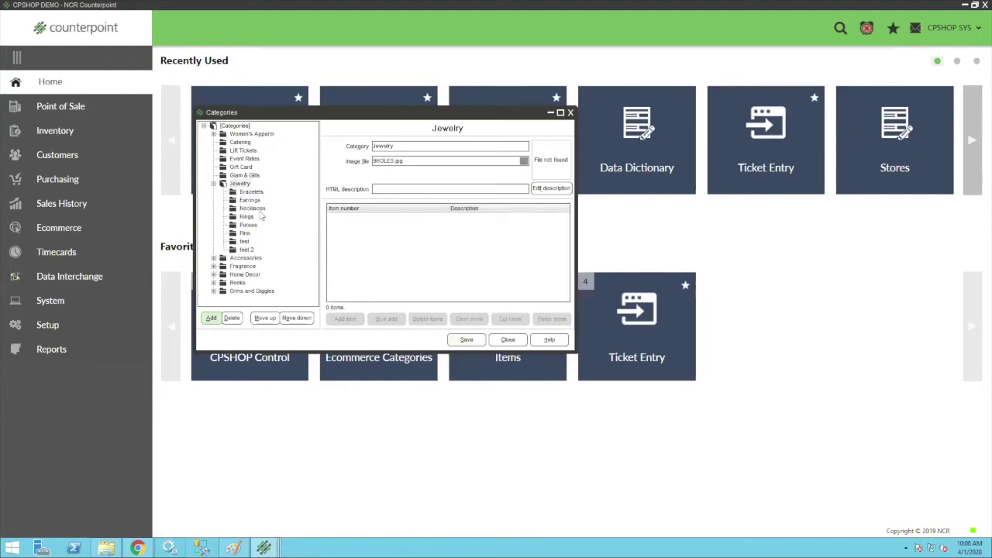
Close the Categories editor without saving the changes and open a blank Items window.
{"action": "left_click", "coordinate": [246, 250]}
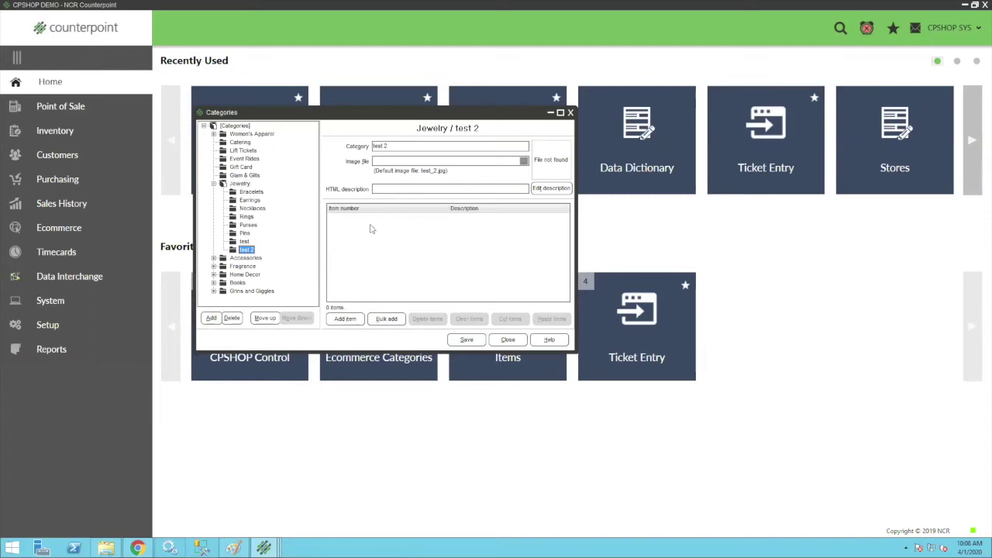
{"action": "left_click", "coordinate": [389, 318]}
{"action": "left_click", "coordinate": [213, 184]}
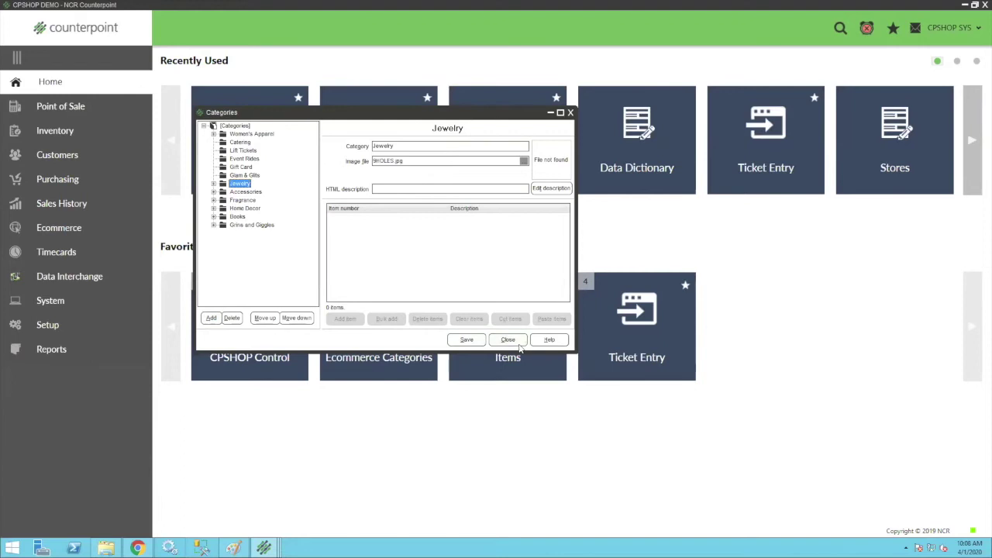
{"action": "left_click", "coordinate": [507, 340]}
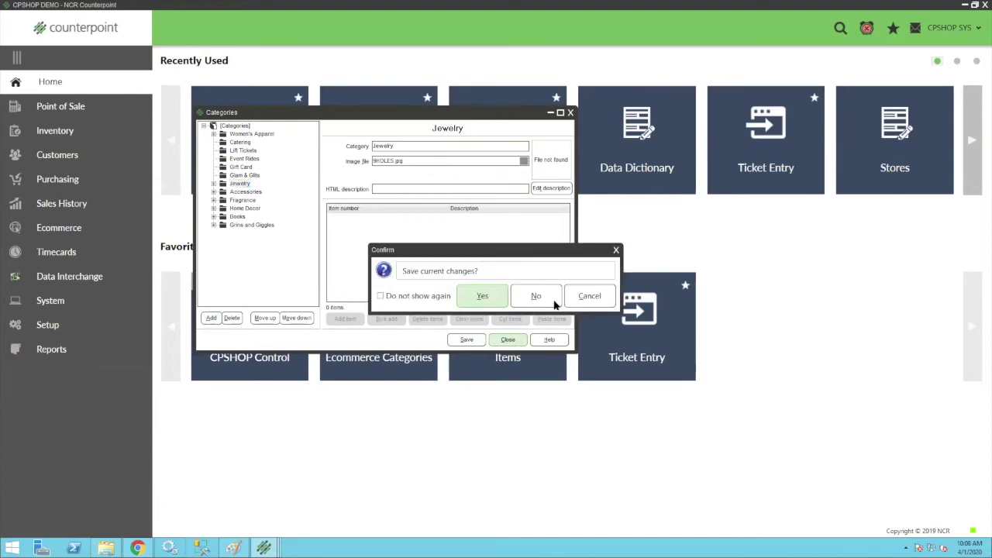
{"action": "left_click", "coordinate": [536, 297]}
{"action": "left_click", "coordinate": [502, 349]}
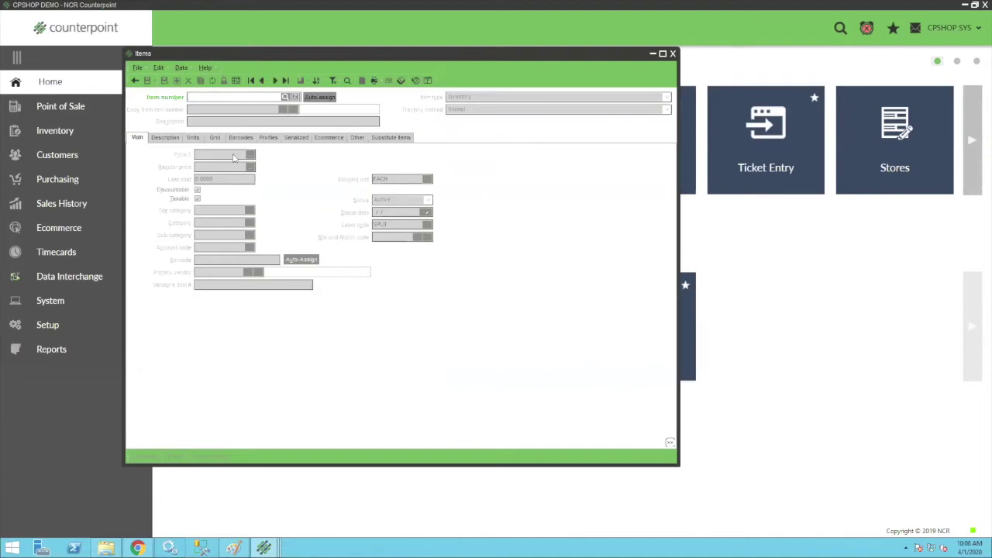
Search items by the keyword 'dare' and load item 30820041, CRYS COLLAR N.
{"action": "left_click", "coordinate": [286, 97]}
{"action": "type", "text": "dare"}
{"action": "key", "text": "Return"}
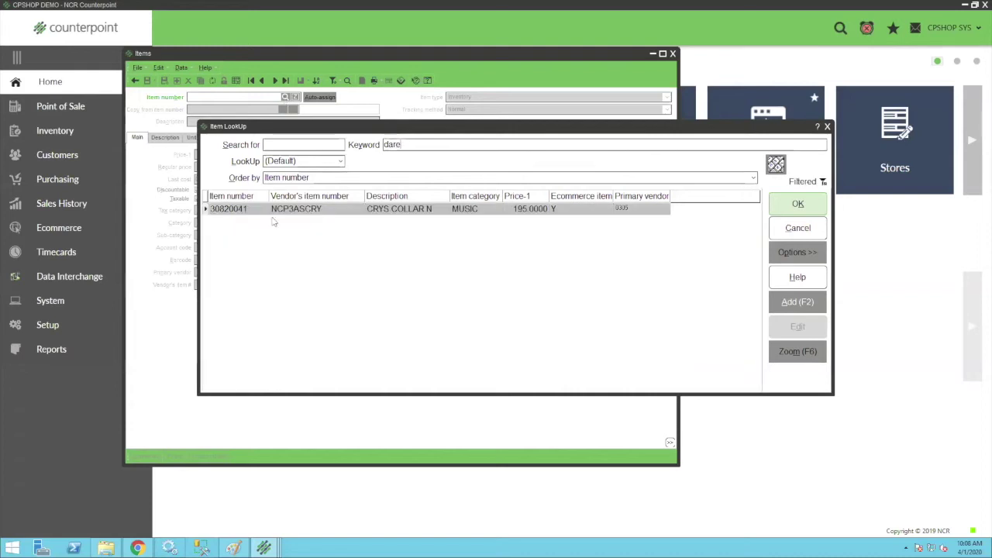
{"action": "double_click", "coordinate": [303, 209]}
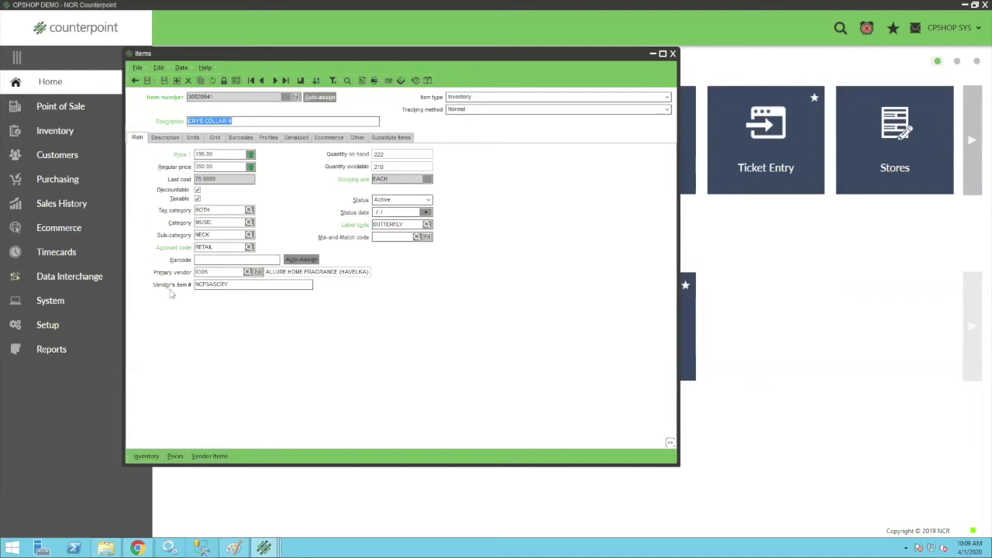
Change the Ecommerce Description's trailing 24 to 25 and save the item.
{"action": "left_click", "coordinate": [166, 138]}
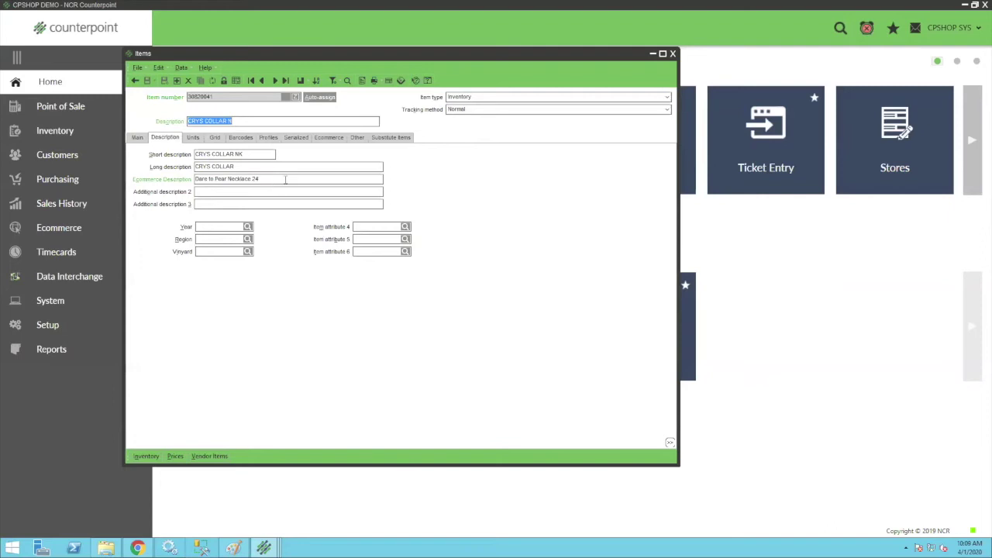
{"action": "left_click_drag", "start_coordinate": [287, 179], "coordinate": [167, 179]}
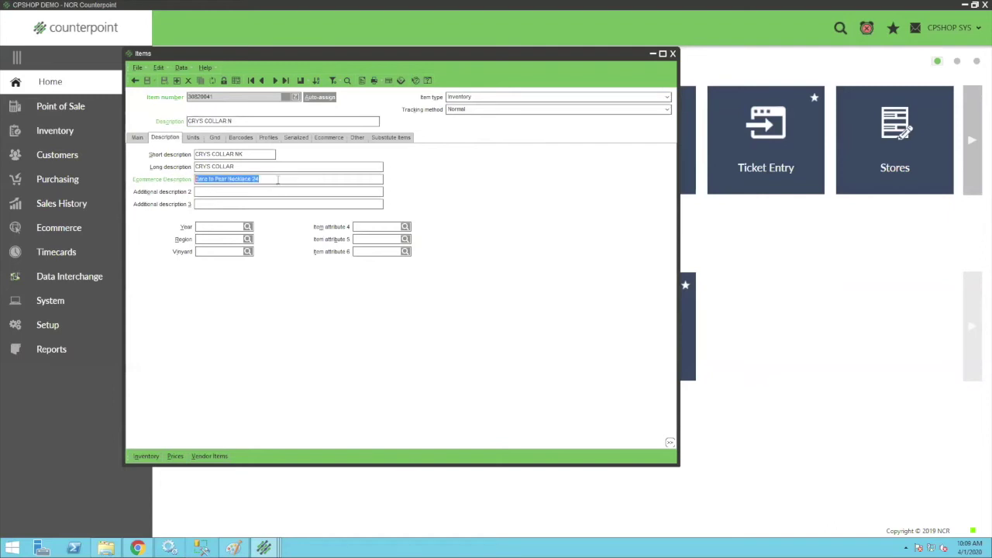
{"action": "left_click", "coordinate": [277, 179]}
{"action": "key", "text": "BackSpace"}
{"action": "type", "text": "5"}
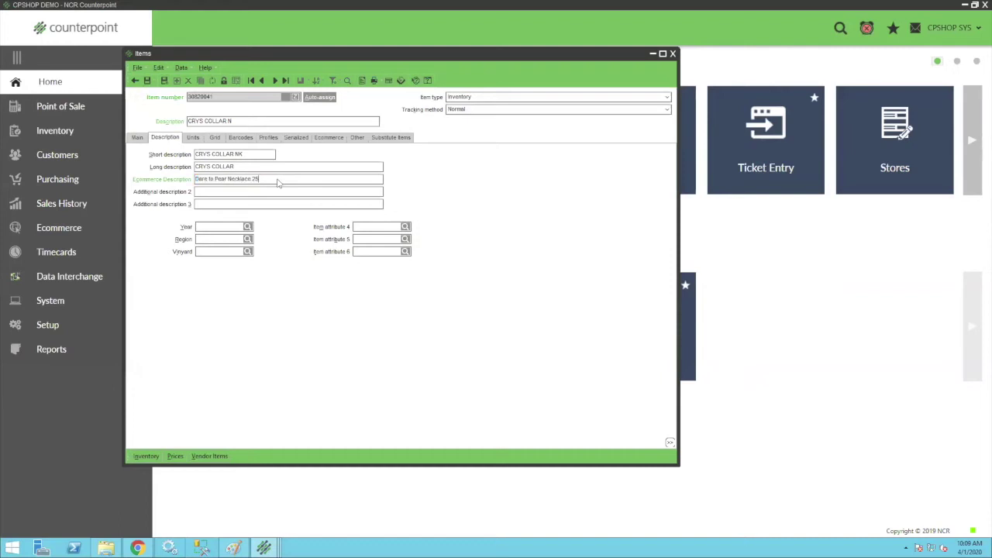
{"action": "left_click", "coordinate": [147, 81]}
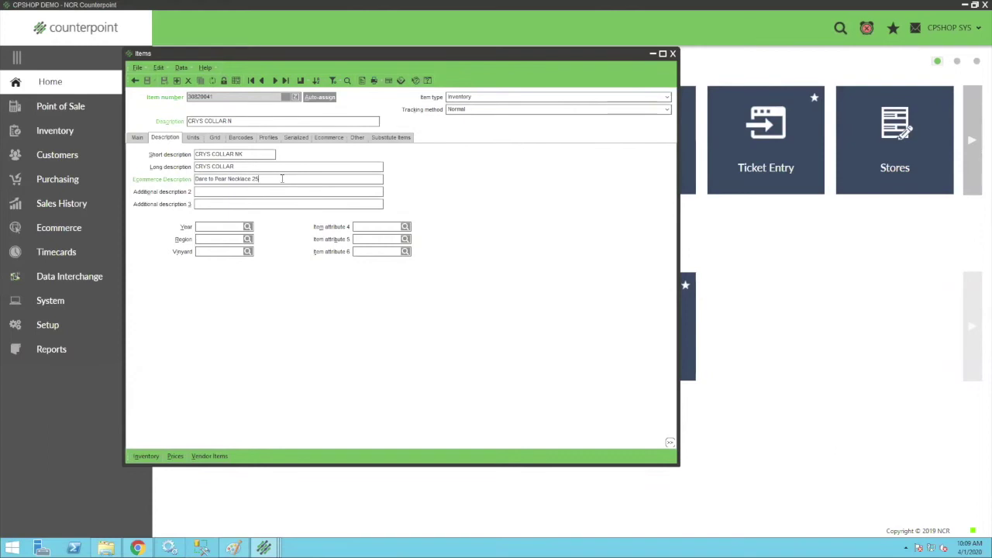
Test adding extra digits after CRYS COLLAR N in Description, then delete them.
{"action": "left_click_drag", "start_coordinate": [282, 179], "coordinate": [176, 180]}
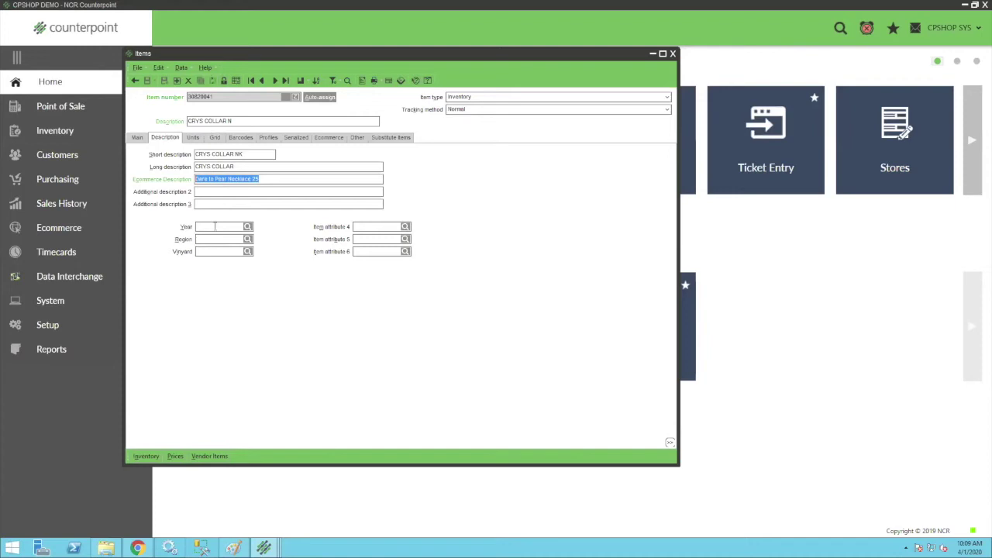
{"action": "left_click", "coordinate": [245, 120]}
{"action": "type", "text": "1231321321321"}
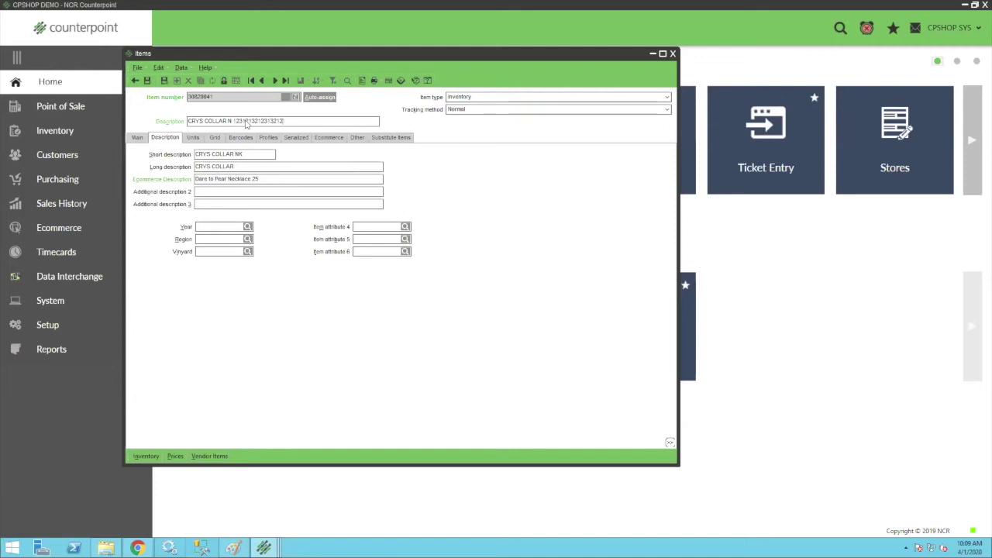
{"action": "key", "text": "BackSpace"}
{"action": "key", "text": "BackSpace"}
{"action": "key", "text": "BackSpace"}
{"action": "key", "text": "BackSpace"}
{"action": "key", "text": "BackSpace"}
{"action": "key", "text": "BackSpace"}
On the Ecommerce tab, turn the item's ecommerce setting off and back on.
{"action": "left_click", "coordinate": [330, 138]}
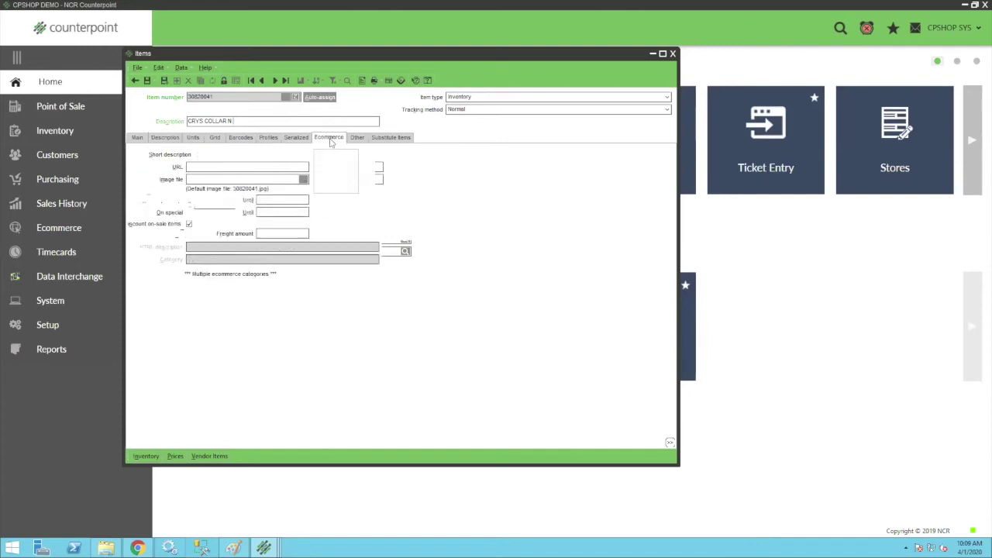
{"action": "left_click", "coordinate": [190, 153]}
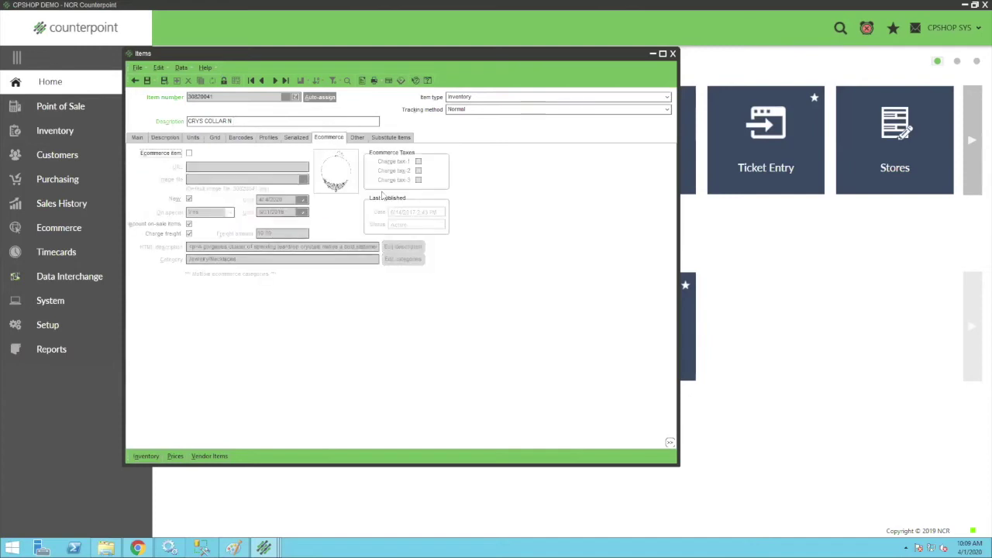
{"action": "left_click", "coordinate": [189, 153]}
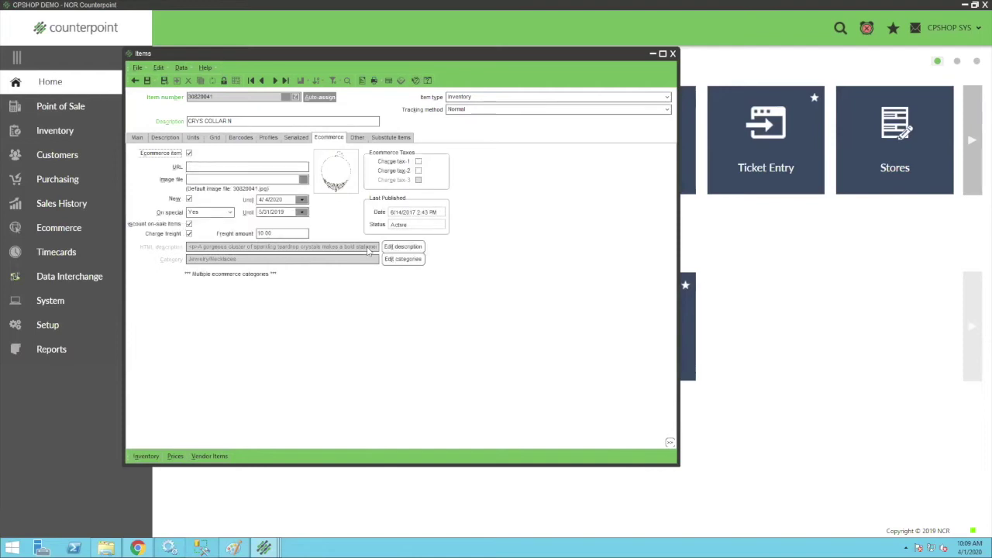
Review and preview the HTML item description, close it, and open the category assignments.
{"action": "left_click", "coordinate": [403, 246]}
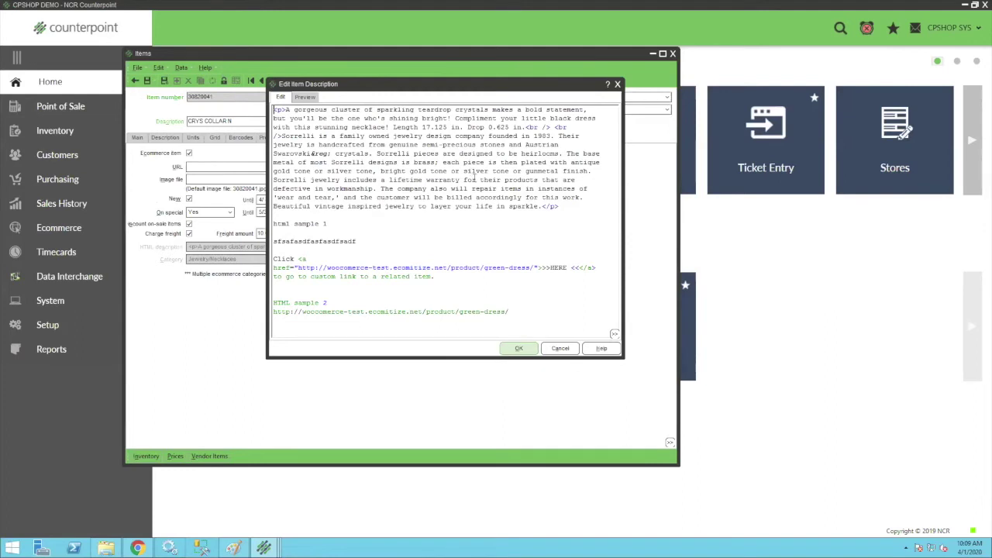
{"action": "left_click_drag", "start_coordinate": [510, 313], "coordinate": [274, 303]}
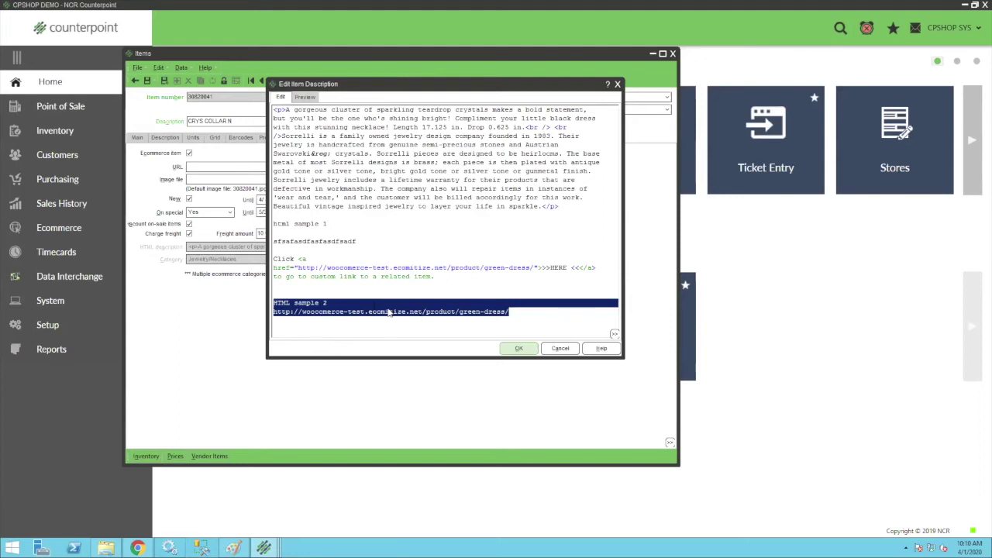
{"action": "left_click", "coordinate": [531, 317]}
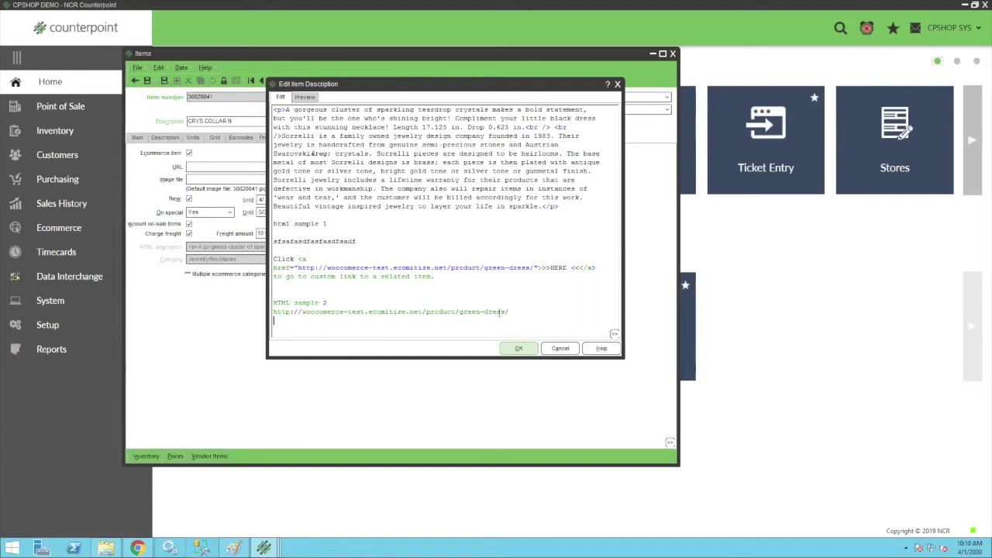
{"action": "left_click", "coordinate": [313, 98]}
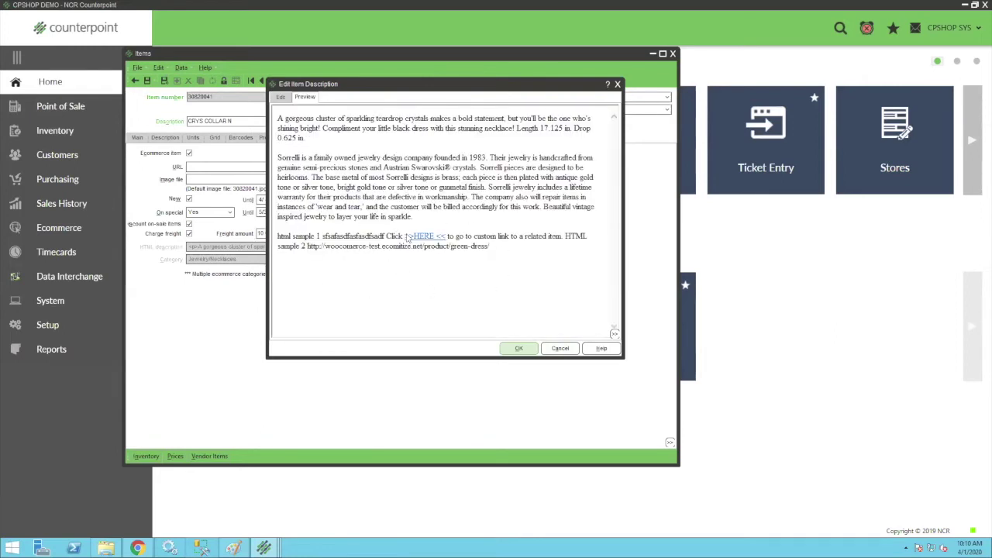
{"action": "left_click", "coordinate": [519, 349]}
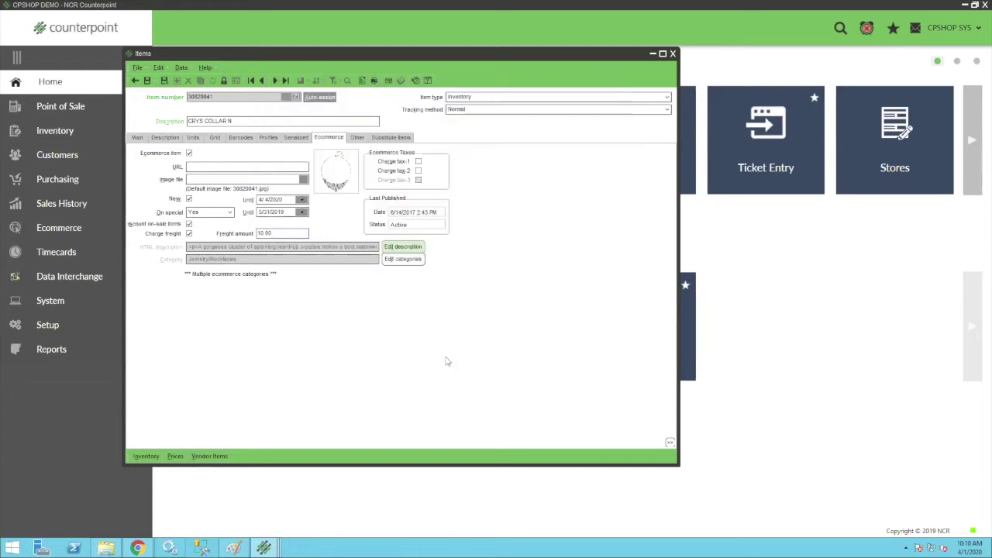
{"action": "left_click", "coordinate": [403, 260]}
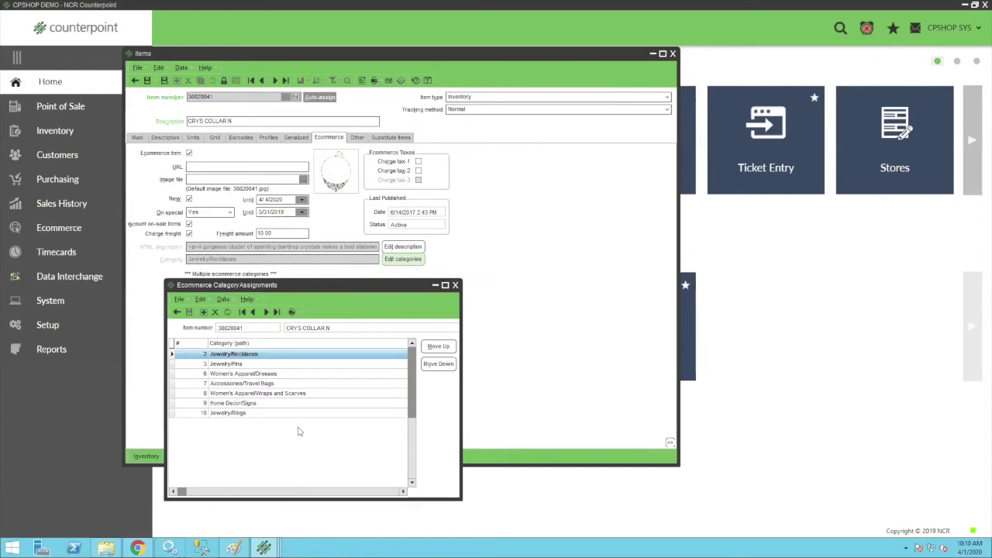
Delete the Home Decor/Signs category assignment from the item.
{"action": "left_click", "coordinate": [214, 403]}
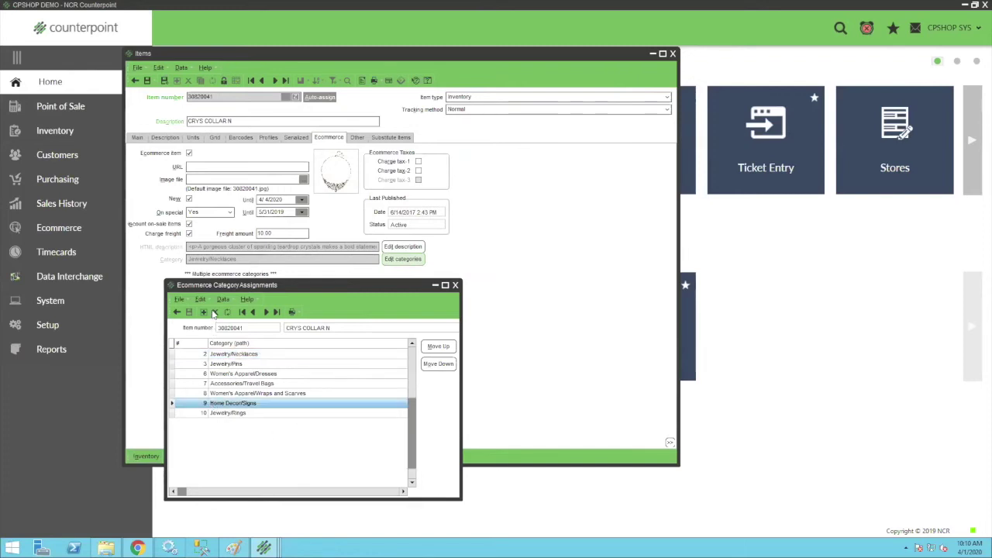
{"action": "left_click", "coordinate": [214, 313]}
{"action": "left_click", "coordinate": [488, 297]}
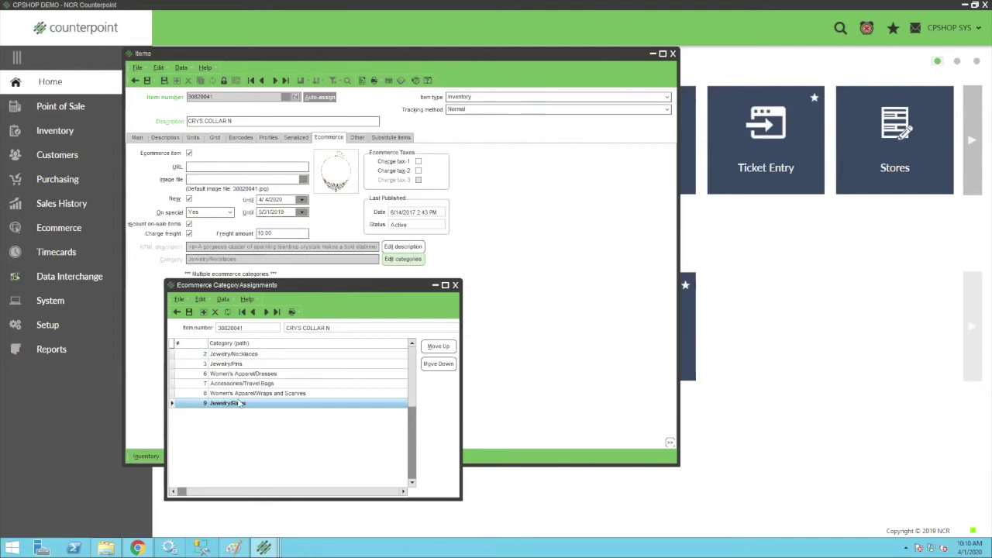
Assign Jewelry/Purses as an additional ecommerce category and save the assignments.
{"action": "left_click", "coordinate": [204, 312]}
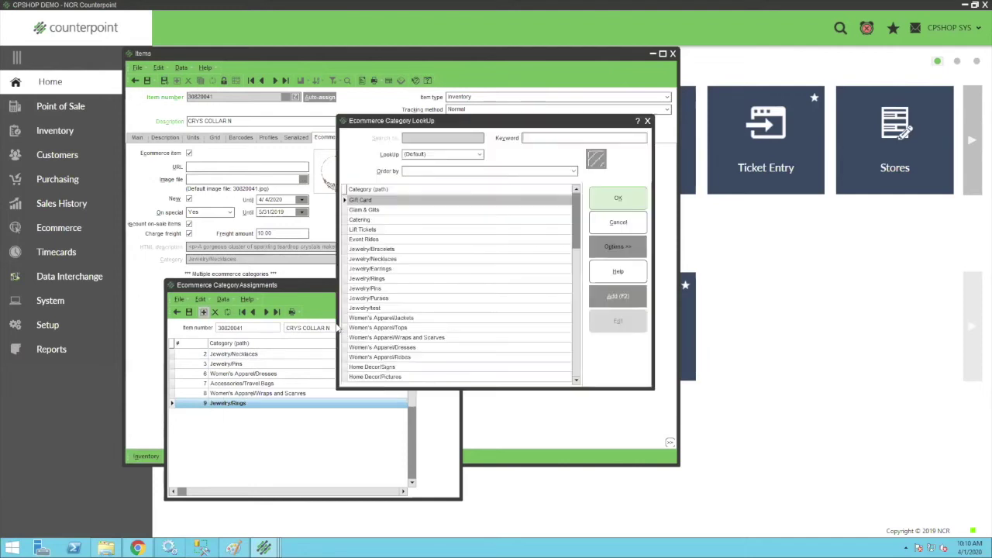
{"action": "double_click", "coordinate": [375, 288]}
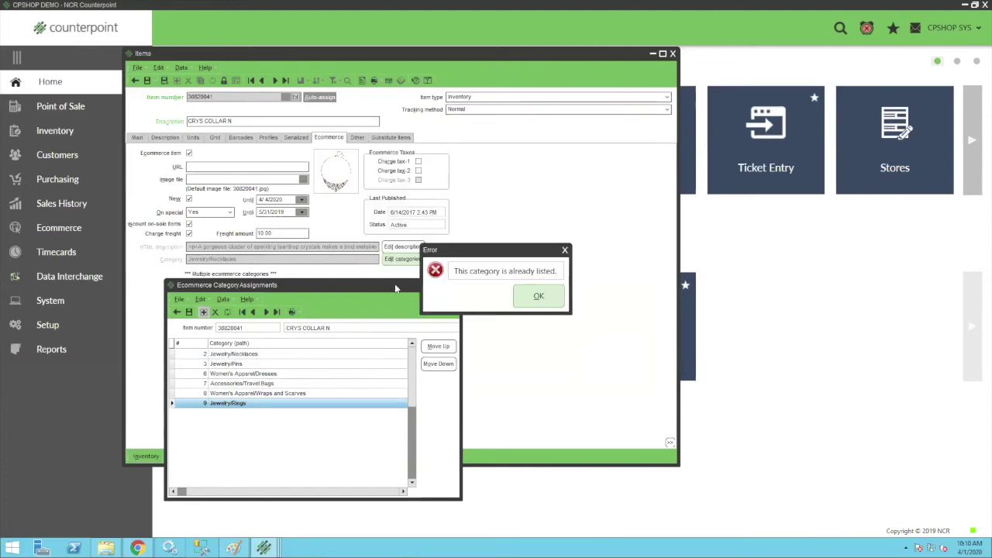
{"action": "left_click", "coordinate": [537, 298]}
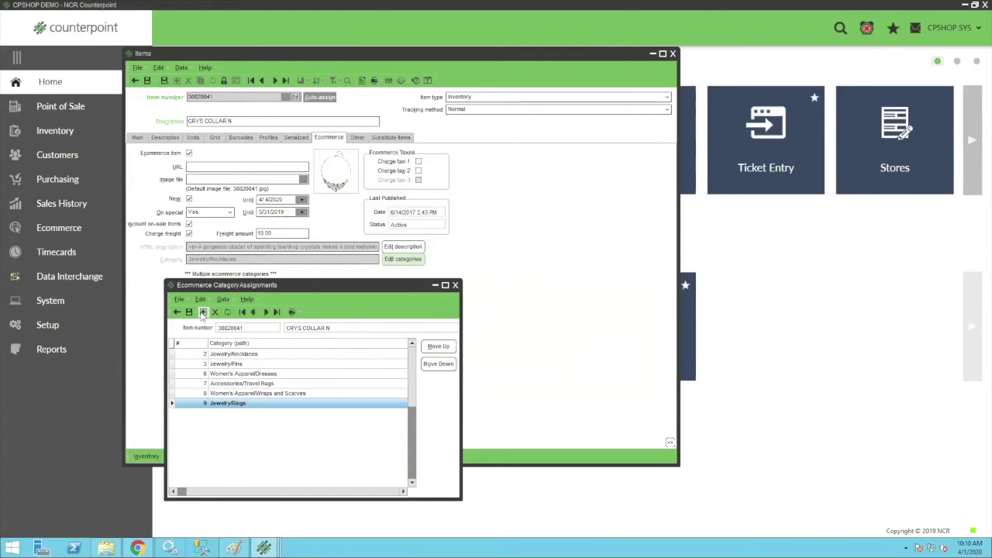
{"action": "left_click", "coordinate": [204, 312]}
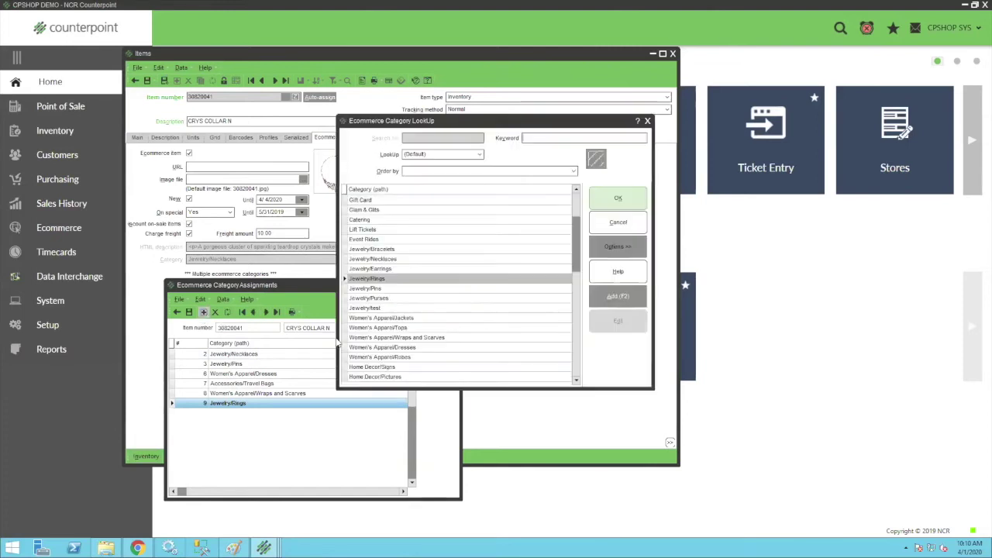
{"action": "double_click", "coordinate": [373, 299]}
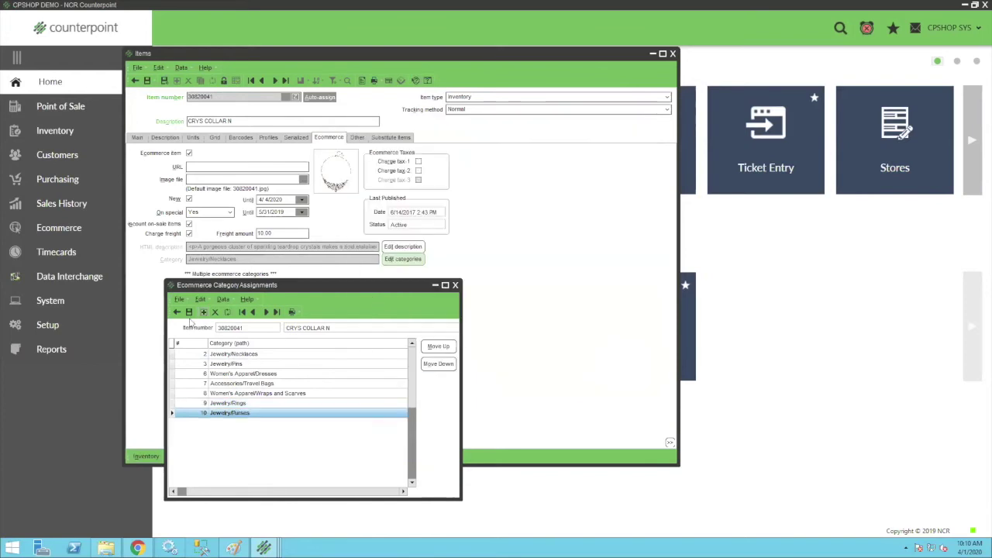
{"action": "left_click", "coordinate": [188, 313]}
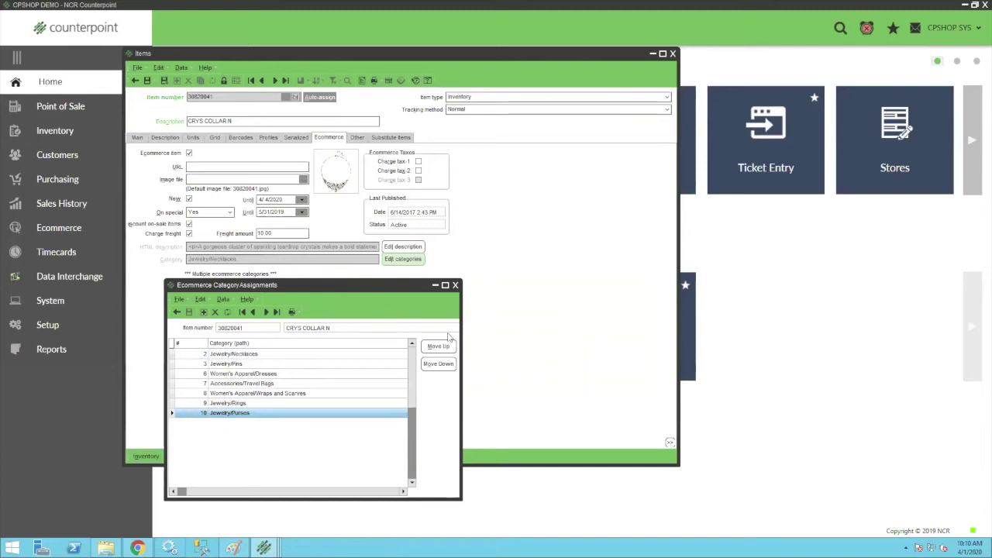
Close category assignments, review the item's NRO-SHORTDESC HTML note, and close Item notes.
{"action": "left_click", "coordinate": [456, 285]}
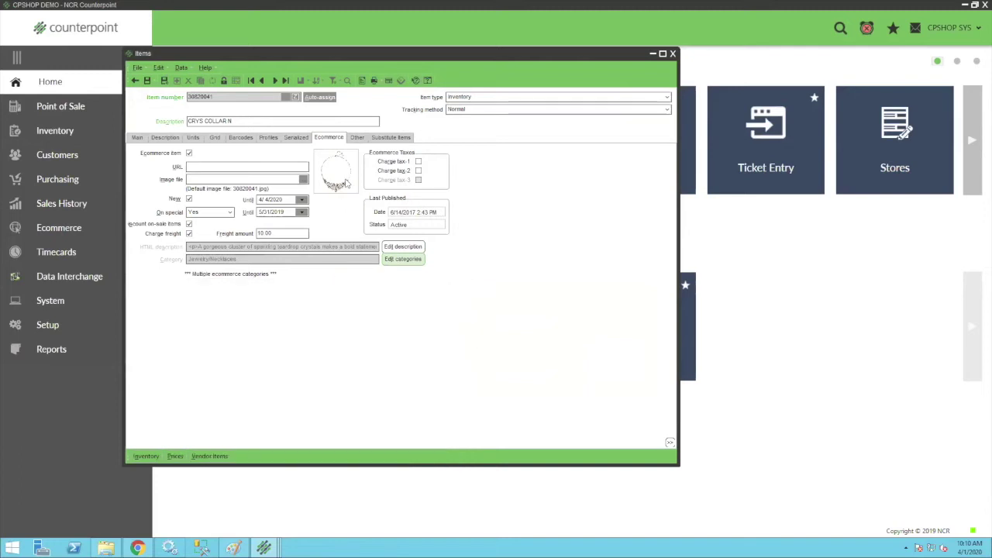
{"action": "left_click", "coordinate": [362, 81]}
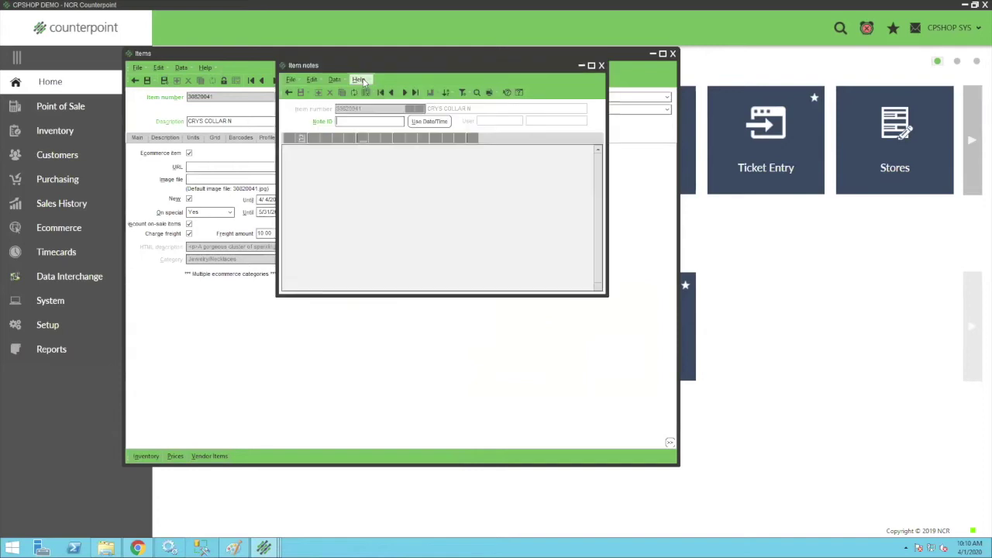
{"action": "left_click", "coordinate": [404, 93]}
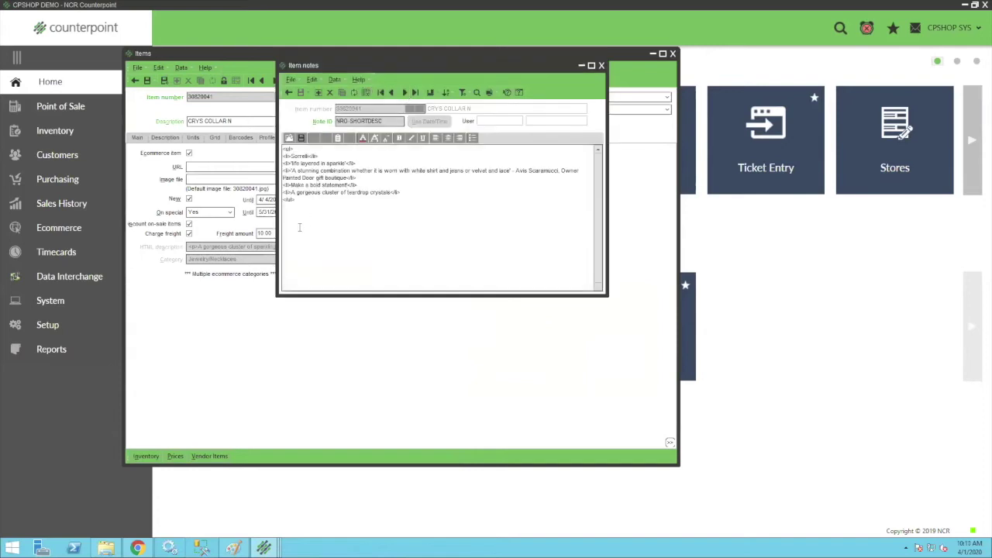
{"action": "left_click_drag", "start_coordinate": [291, 199], "coordinate": [262, 133]}
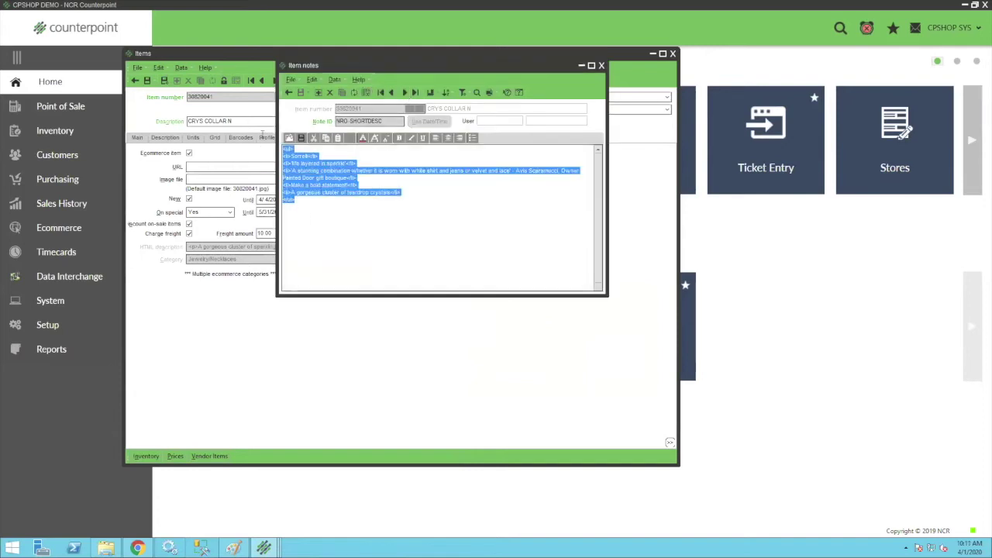
{"action": "left_click", "coordinate": [319, 205]}
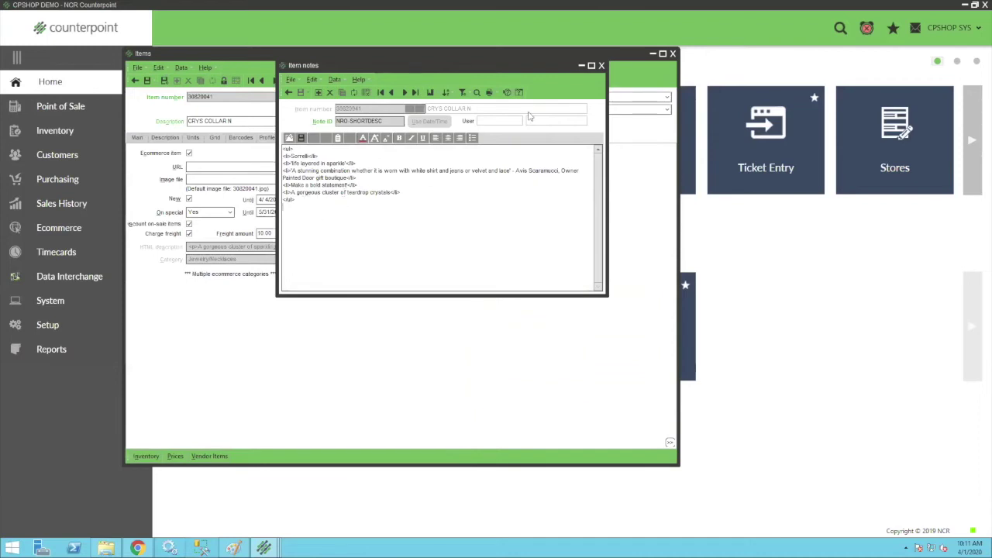
{"action": "left_click", "coordinate": [601, 66]}
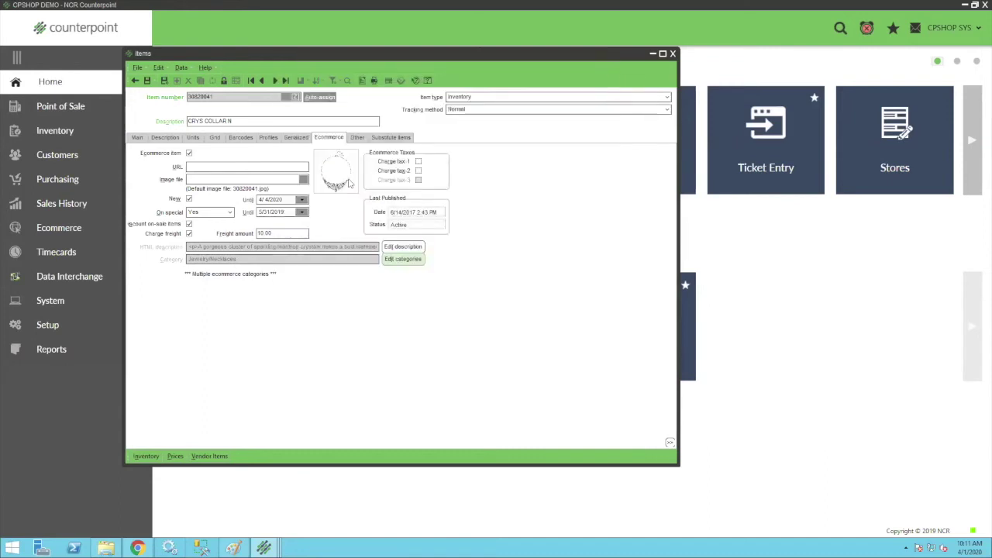
{"action": "left_click", "coordinate": [146, 81]}
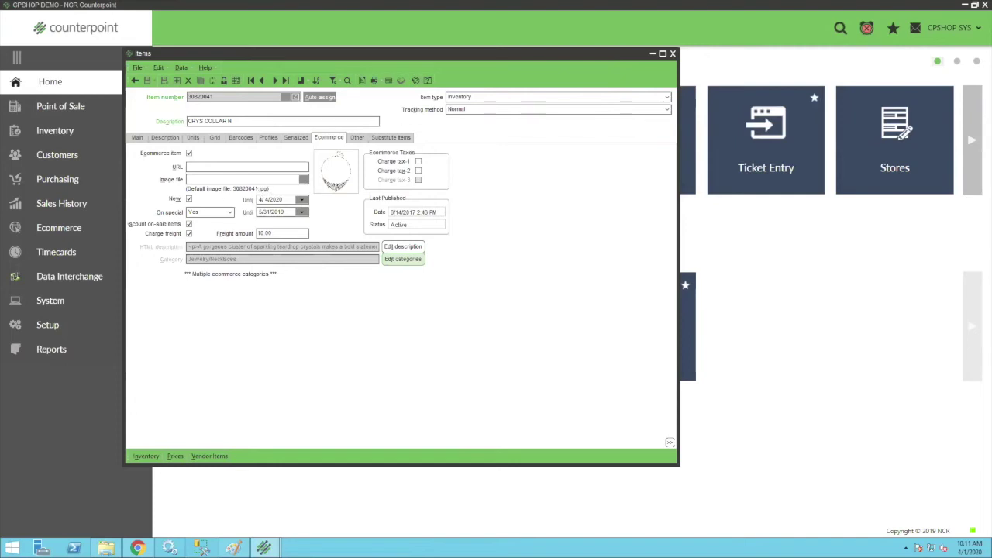
{"action": "left_click", "coordinate": [106, 549]}
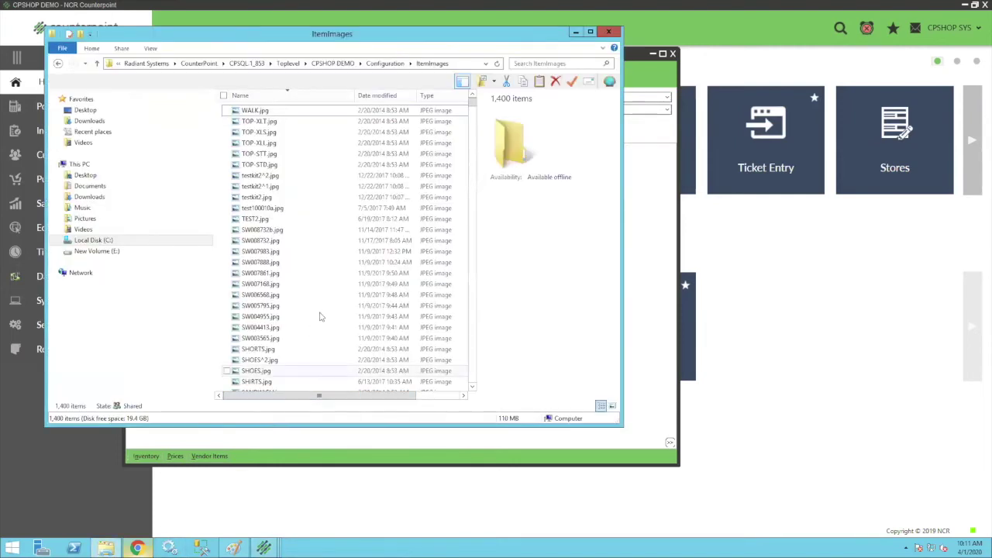
{"action": "left_click", "coordinate": [322, 308]}
{"action": "scroll", "coordinate": [323, 310], "scroll_direction": "down", "scroll_amount": 10}
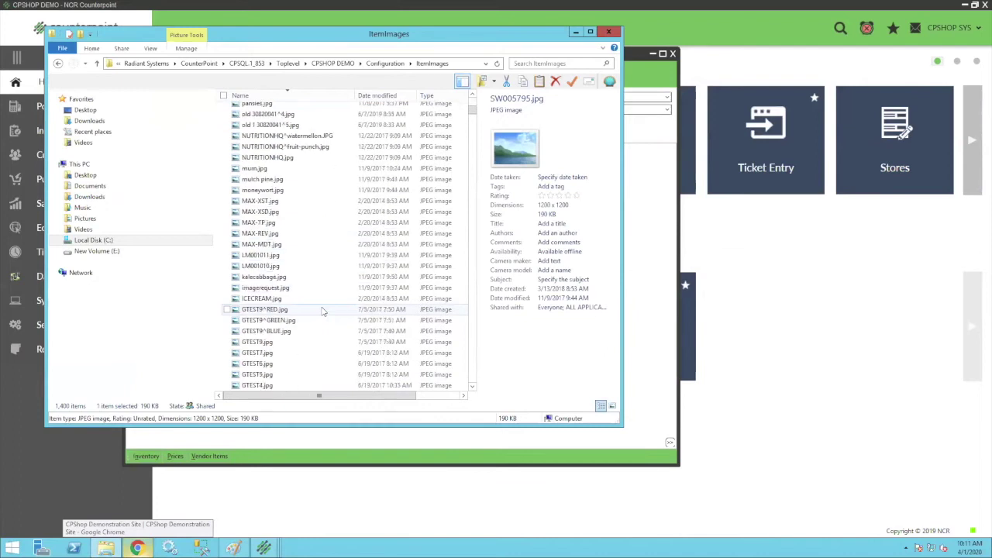
{"action": "scroll", "coordinate": [323, 310], "scroll_direction": "down", "scroll_amount": 15}
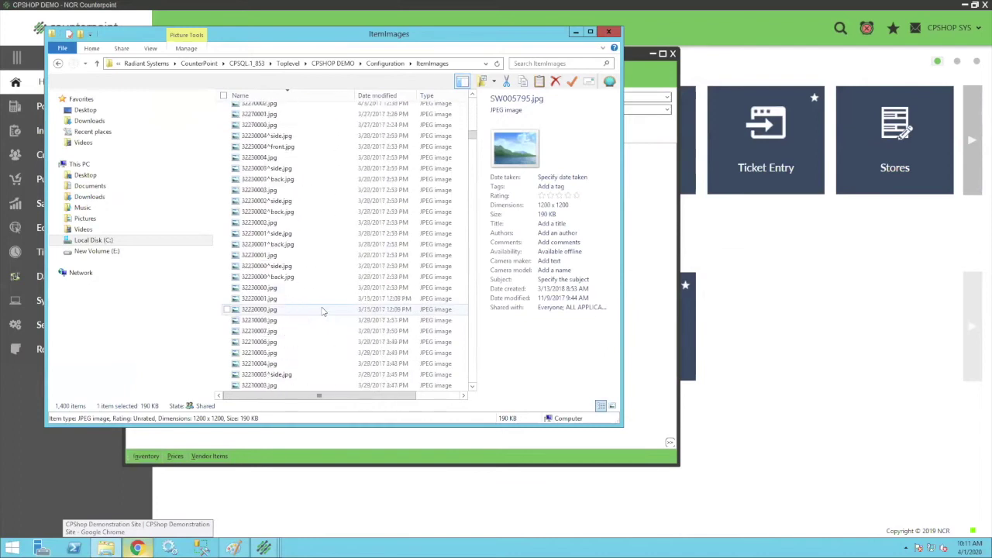
{"action": "scroll", "coordinate": [323, 310], "scroll_direction": "up", "scroll_amount": 4}
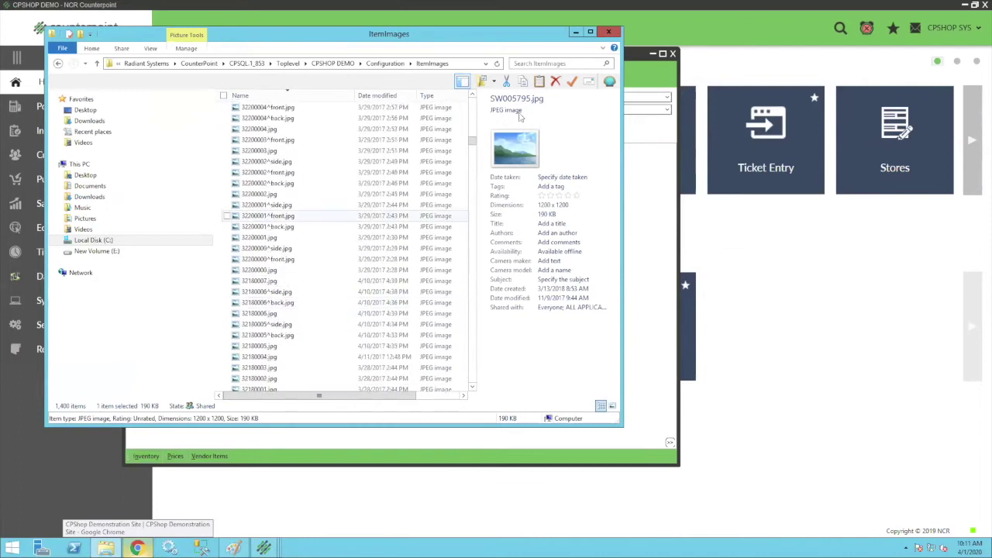
{"action": "left_click", "coordinate": [530, 63]}
{"action": "type", "text": "100010"}
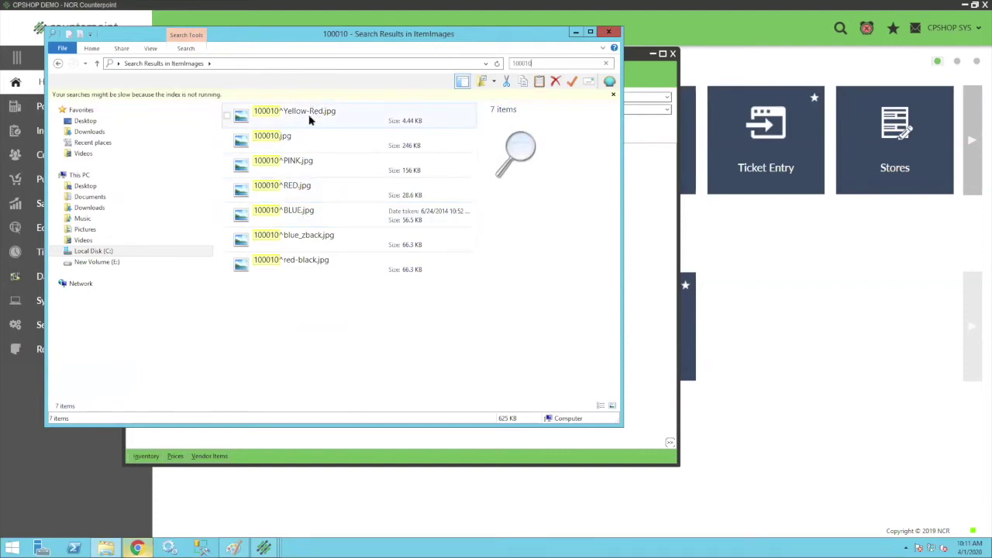
{"action": "left_click", "coordinate": [610, 34]}
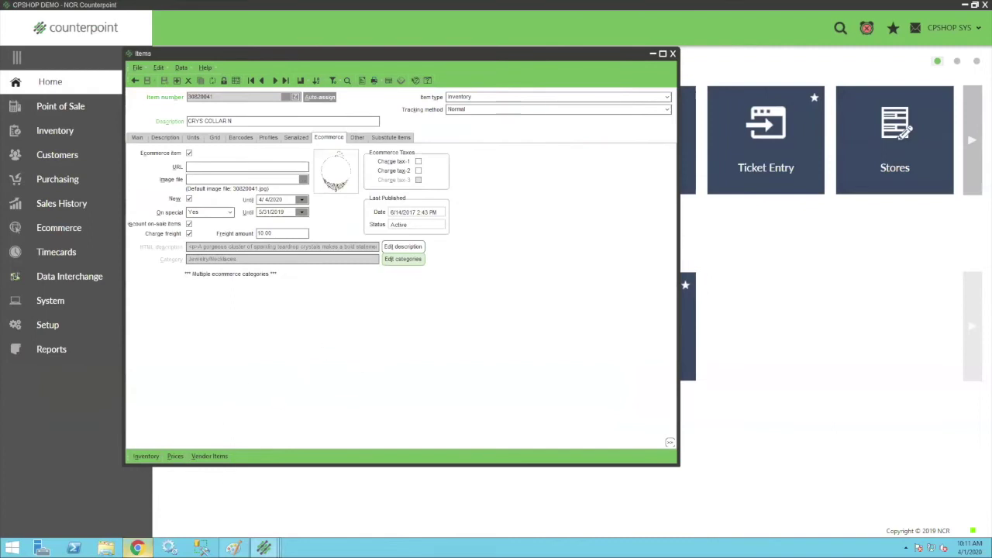
Search the CPShop storefront for 'dare' and open the Dare to Pear Necklace 24 page.
{"action": "left_click", "coordinate": [136, 548]}
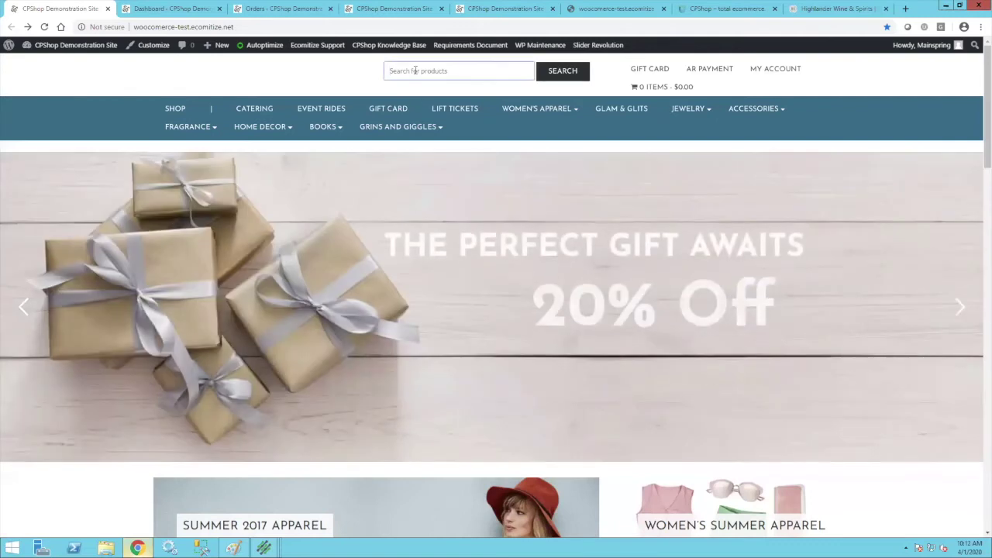
{"action": "left_click", "coordinate": [415, 70]}
{"action": "type", "text": "dare"}
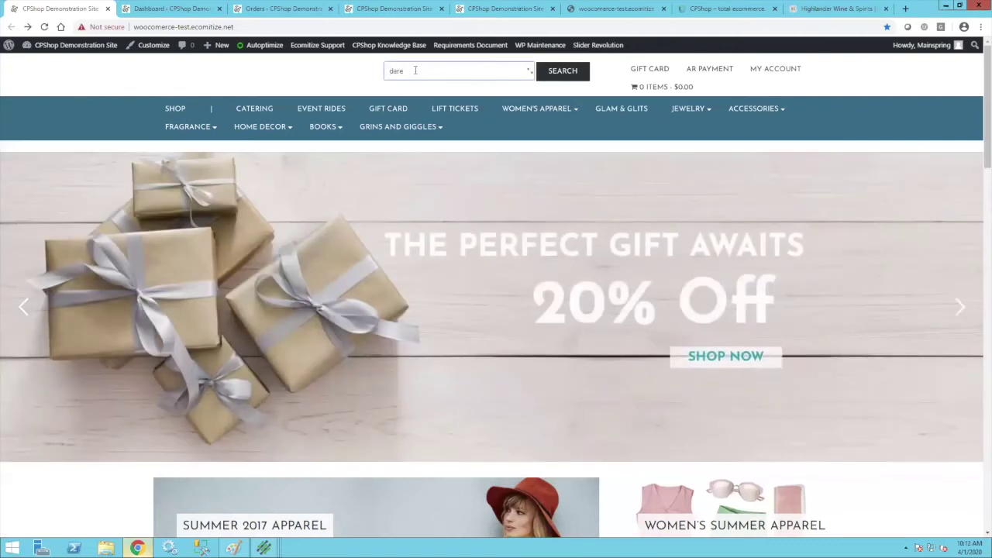
{"action": "left_click", "coordinate": [429, 94]}
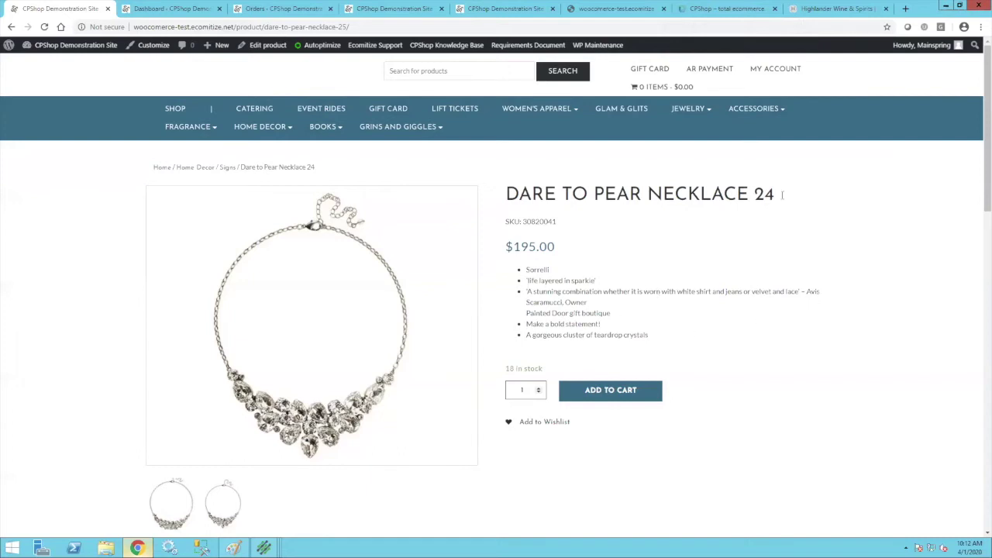
Review the Dare to Pear Necklace 24 product page: title, SKU 30820041 and 18 in stock.
{"action": "left_click_drag", "start_coordinate": [779, 199], "coordinate": [511, 192]}
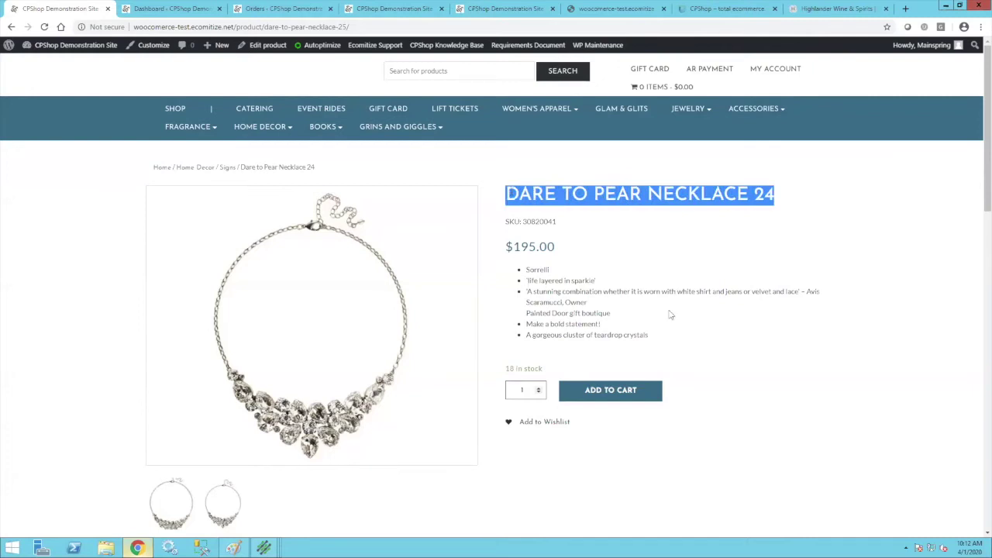
{"action": "left_click", "coordinate": [639, 313]}
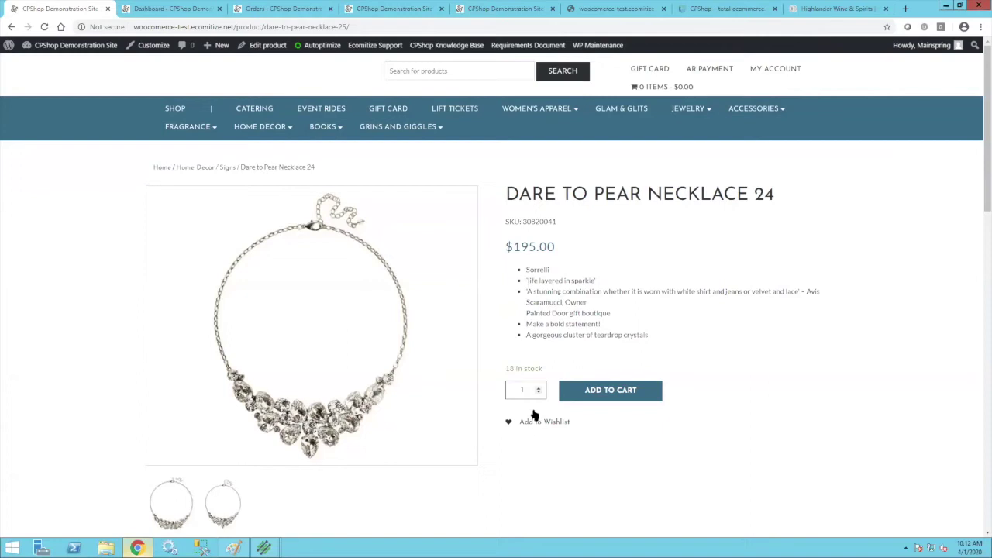
{"action": "scroll", "coordinate": [558, 225], "scroll_direction": "down", "scroll_amount": 2}
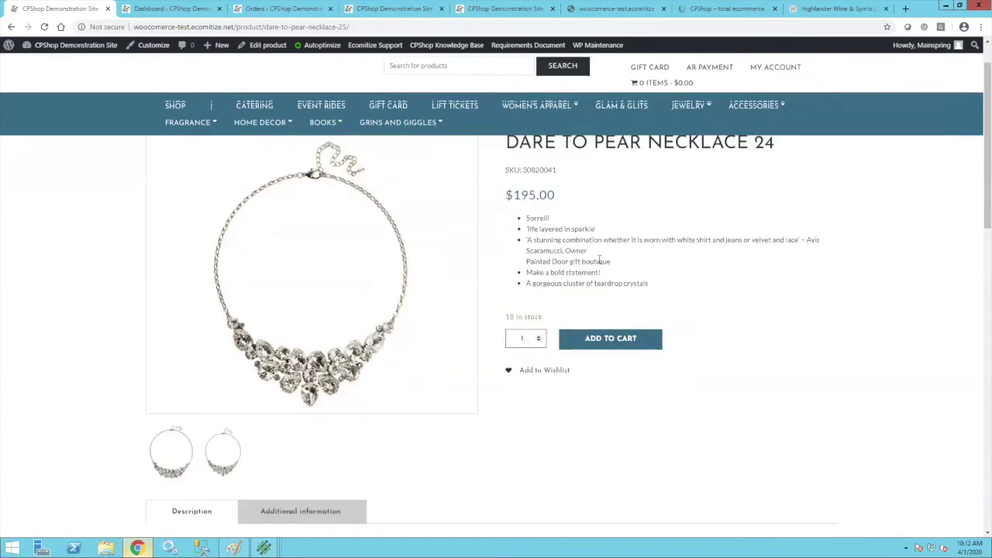
{"action": "scroll", "coordinate": [577, 202], "scroll_direction": "up", "scroll_amount": 1}
{"action": "scroll", "coordinate": [572, 217], "scroll_direction": "up", "scroll_amount": 1}
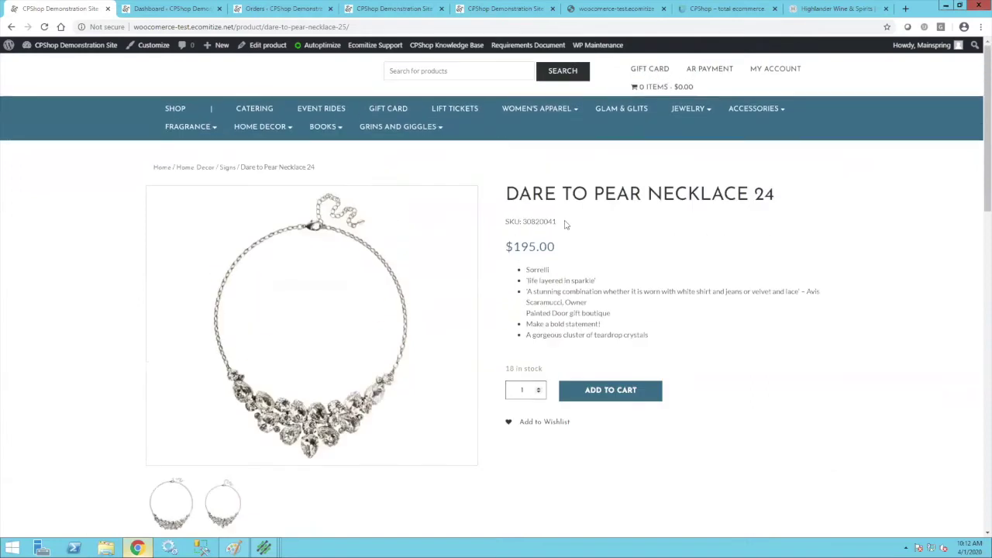
{"action": "left_click_drag", "start_coordinate": [532, 221], "coordinate": [506, 222]}
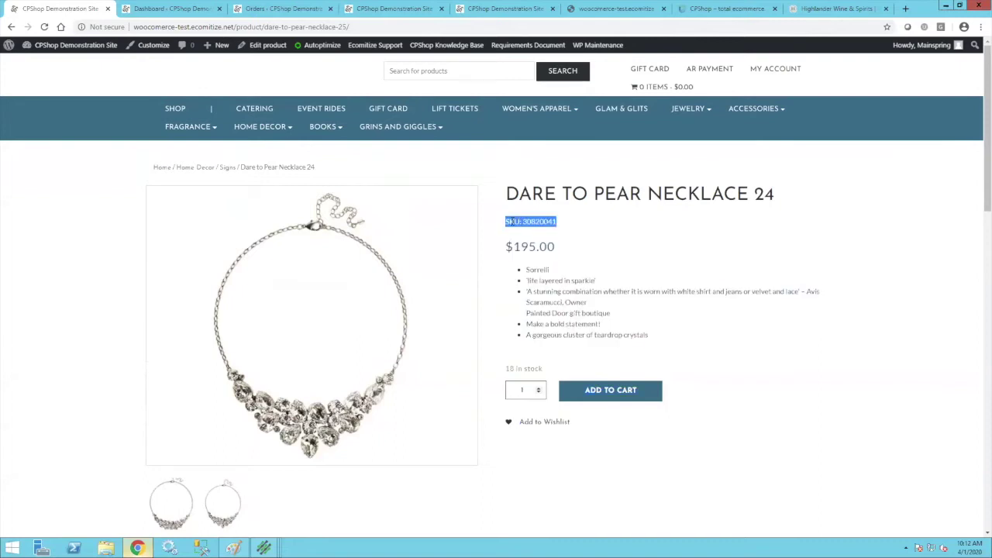
{"action": "left_click_drag", "start_coordinate": [547, 371], "coordinate": [504, 368]}
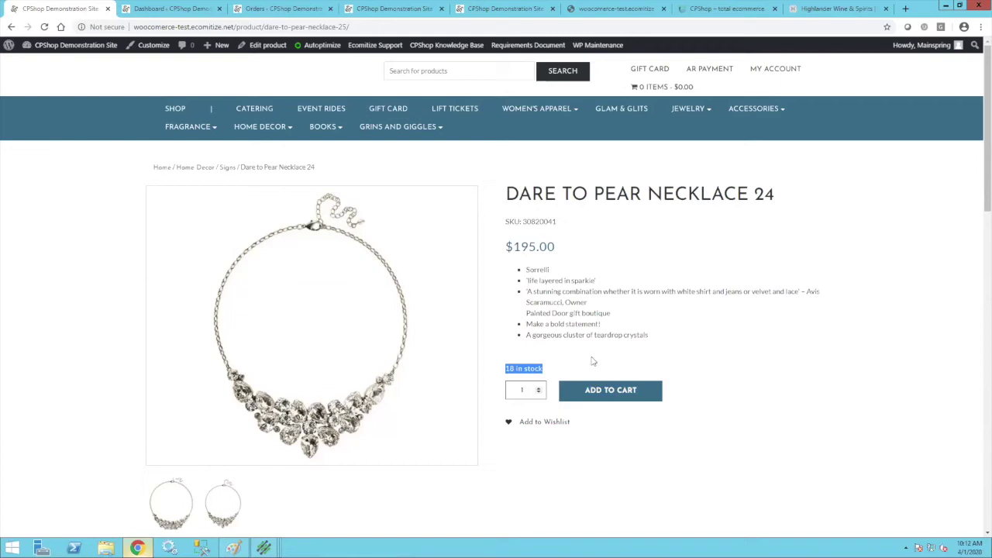
{"action": "scroll", "coordinate": [770, 333], "scroll_direction": "down", "scroll_amount": 2}
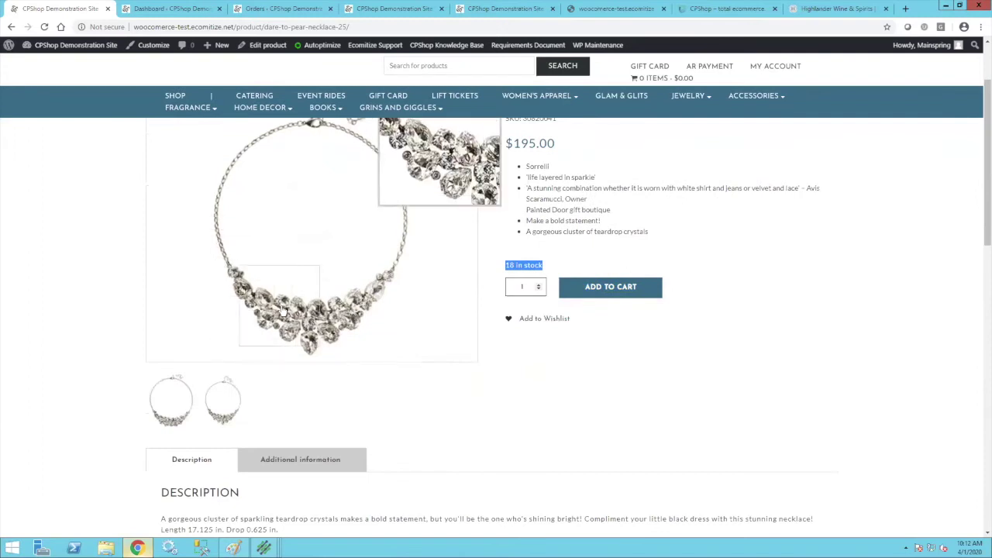
{"action": "scroll", "coordinate": [283, 310], "scroll_direction": "up", "scroll_amount": 2}
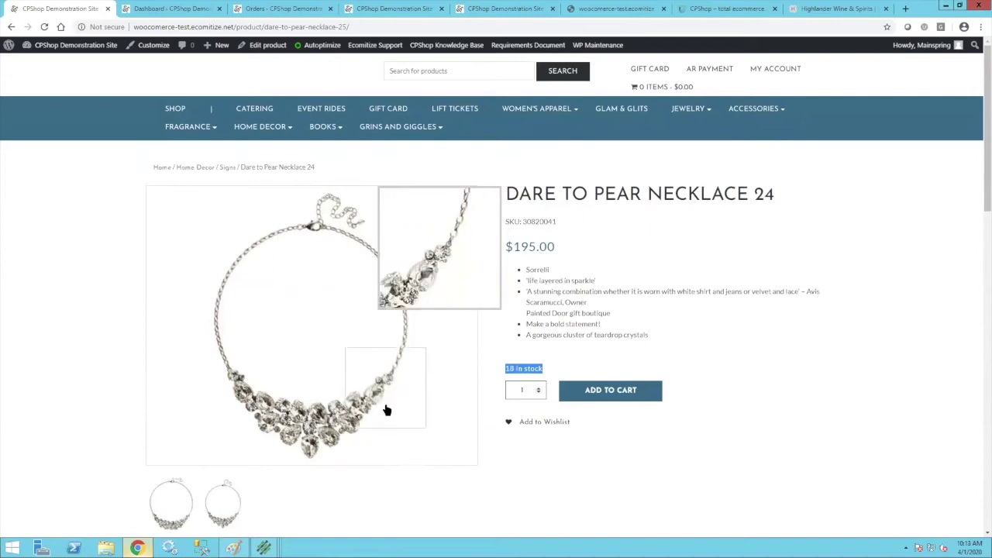
{"action": "left_click", "coordinate": [220, 326]}
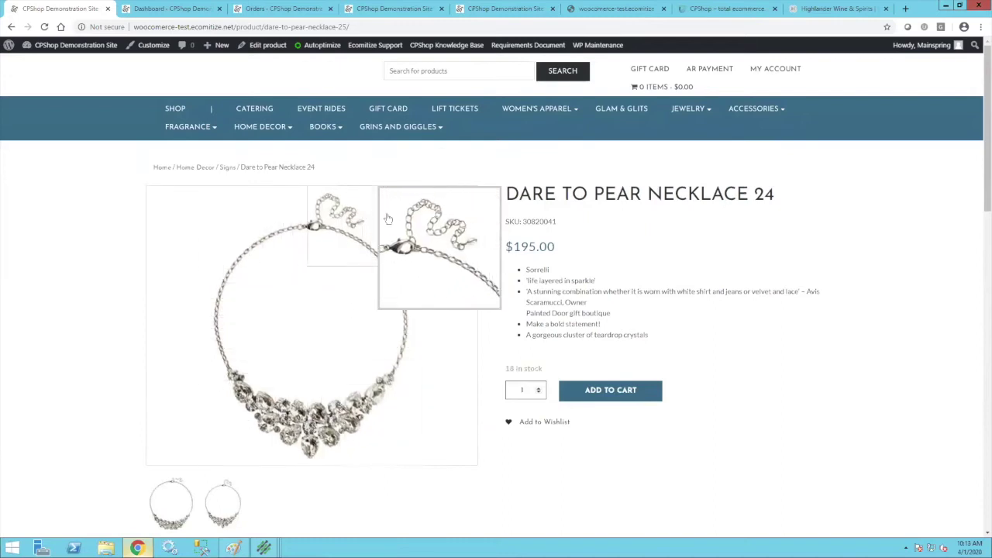
Add the necklace to the cart (1 item, $195.00), then switch to Counterpoint's Items window.
{"action": "scroll", "coordinate": [445, 407], "scroll_direction": "down", "scroll_amount": 4}
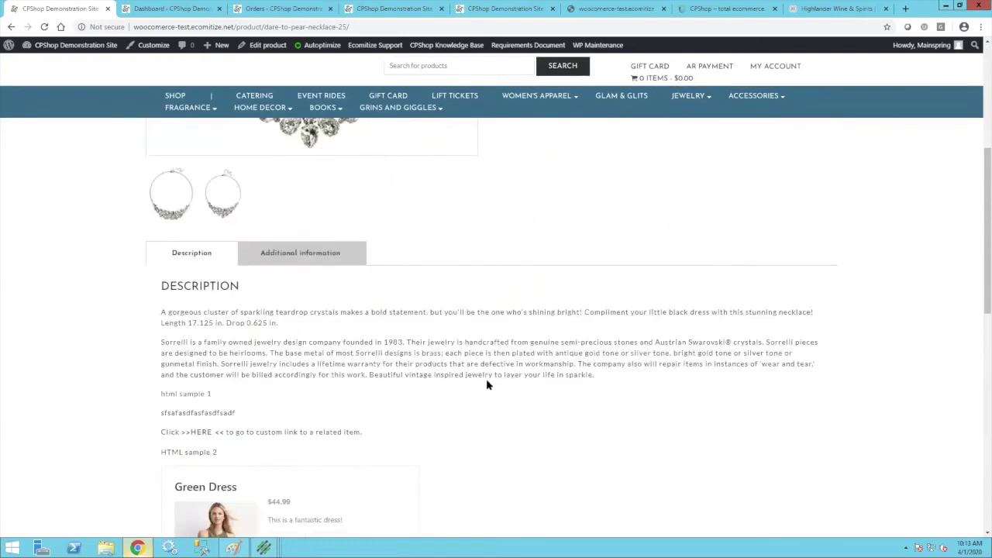
{"action": "scroll", "coordinate": [643, 407], "scroll_direction": "down", "scroll_amount": 3}
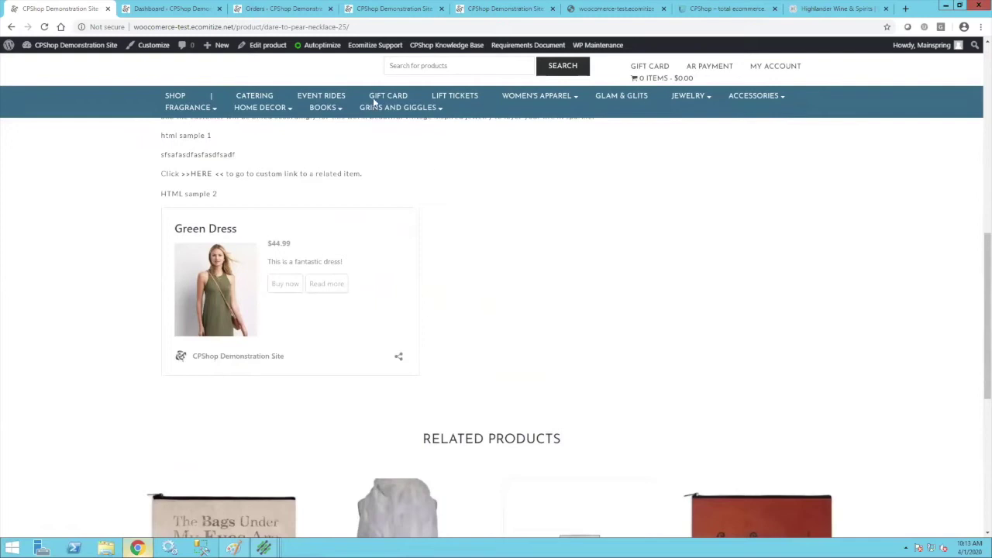
{"action": "left_click", "coordinate": [362, 27]}
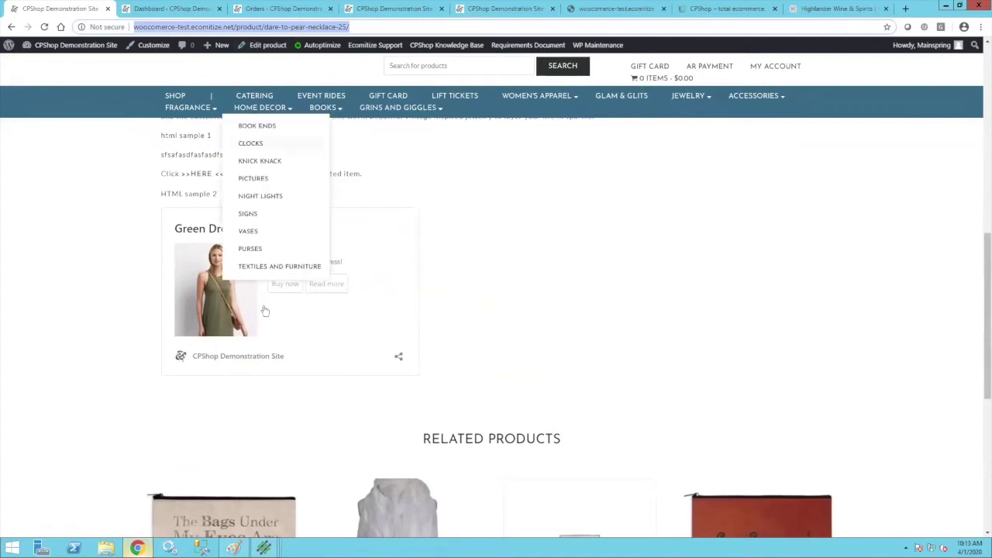
{"action": "scroll", "coordinate": [594, 354], "scroll_direction": "up", "scroll_amount": 6}
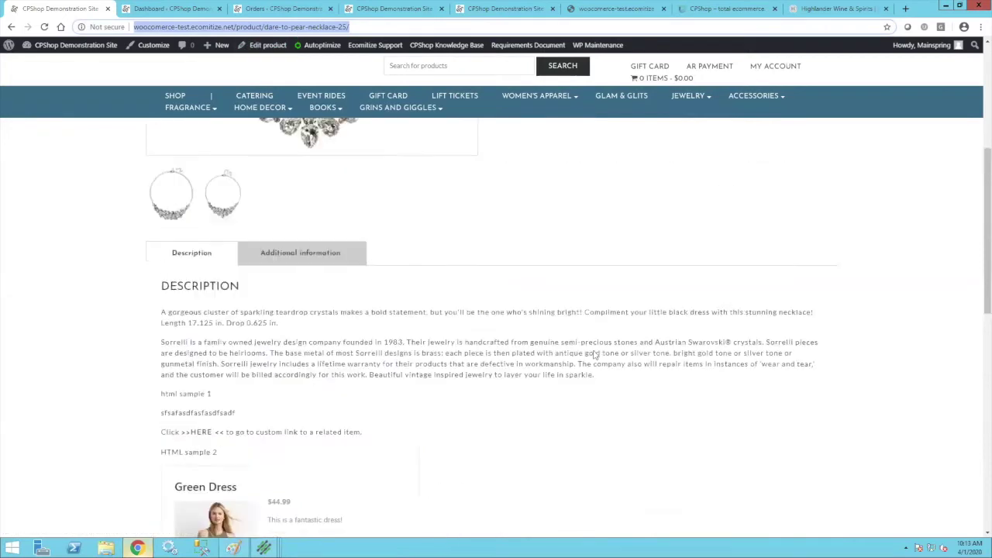
{"action": "left_click", "coordinate": [614, 293]}
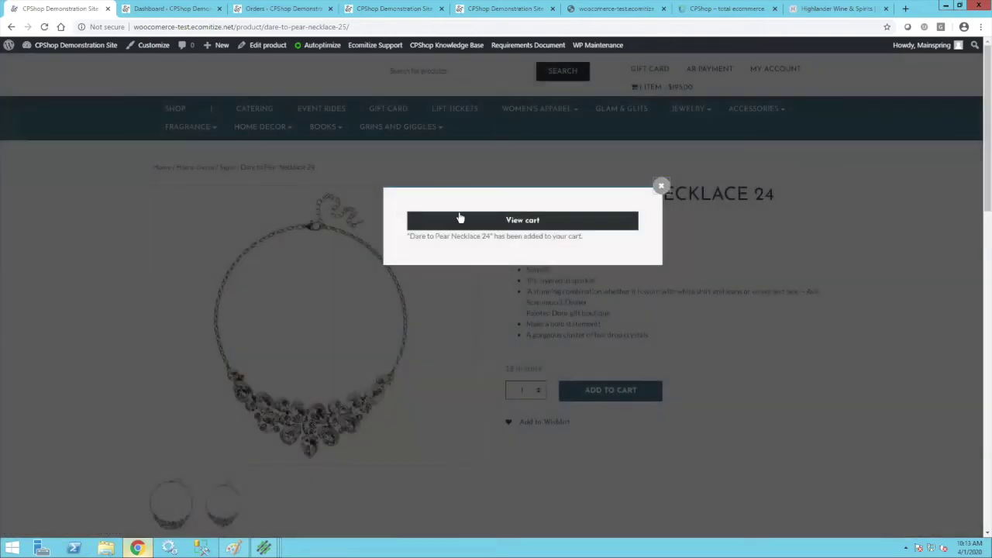
{"action": "left_click", "coordinate": [660, 186]}
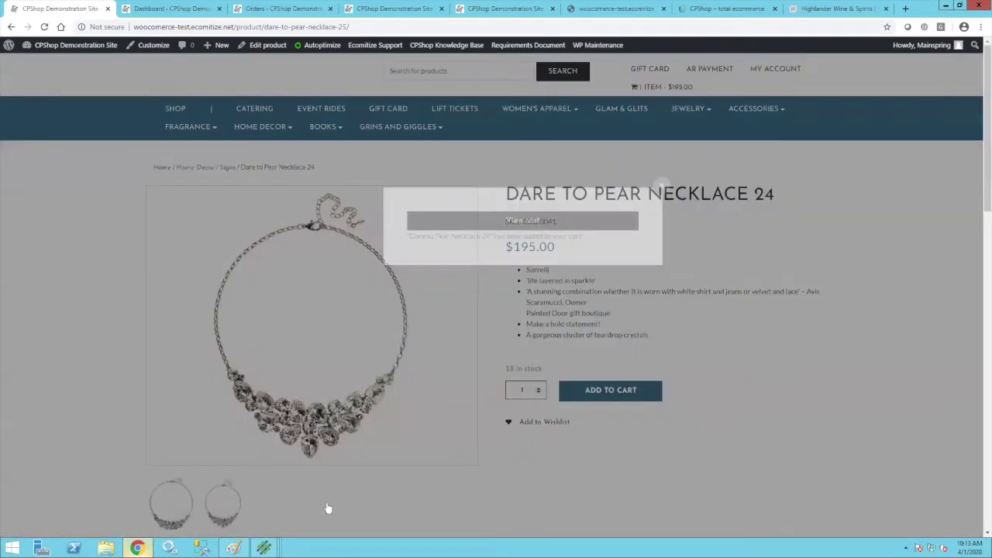
{"action": "mouse_move", "coordinate": [264, 548]}
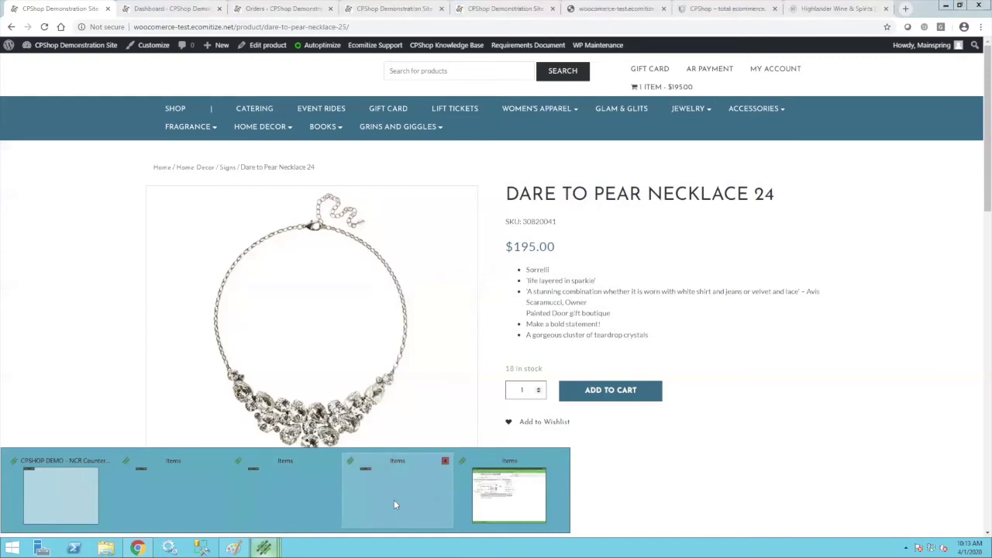
{"action": "left_click", "coordinate": [394, 500]}
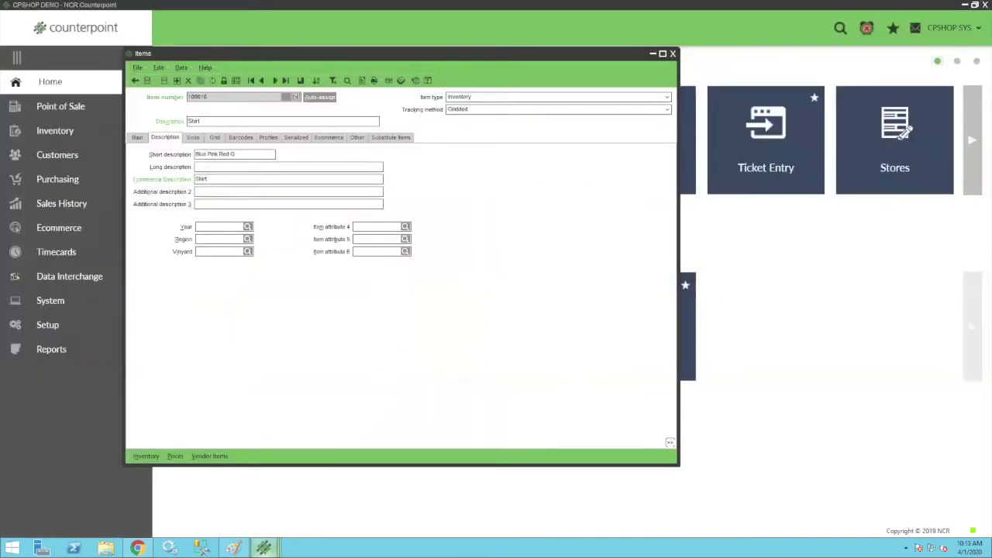
Open the Apples item ALT1 and check its 50.00 base price on the Main tab.
{"action": "mouse_move", "coordinate": [264, 547]}
{"action": "left_click", "coordinate": [278, 515]}
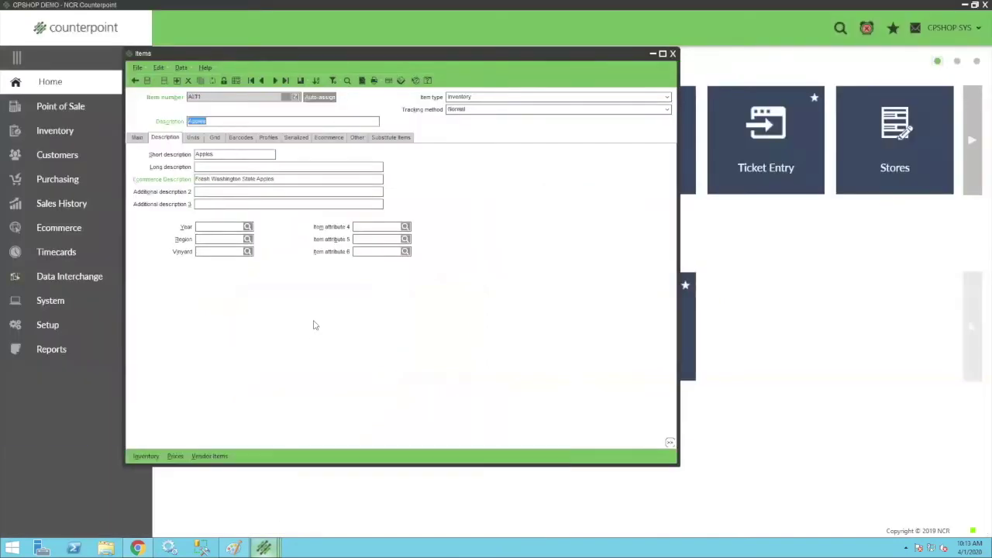
{"action": "left_click", "coordinate": [136, 138]}
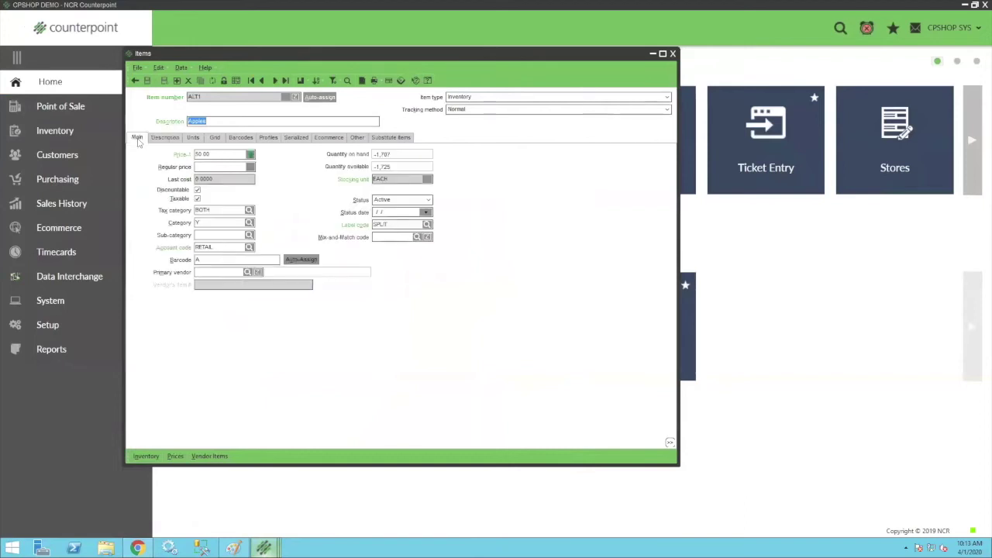
{"action": "left_click_drag", "start_coordinate": [215, 155], "coordinate": [160, 156]}
Review the Apples alternate units: Dozen, 6-Pack, 24 Case and 12 Case.
{"action": "left_click", "coordinate": [192, 138]}
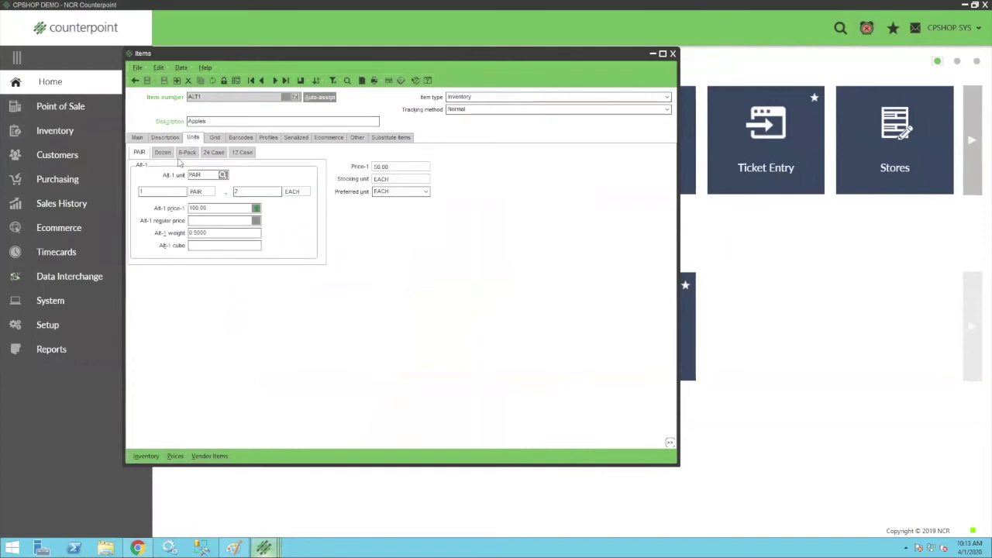
{"action": "left_click", "coordinate": [163, 153]}
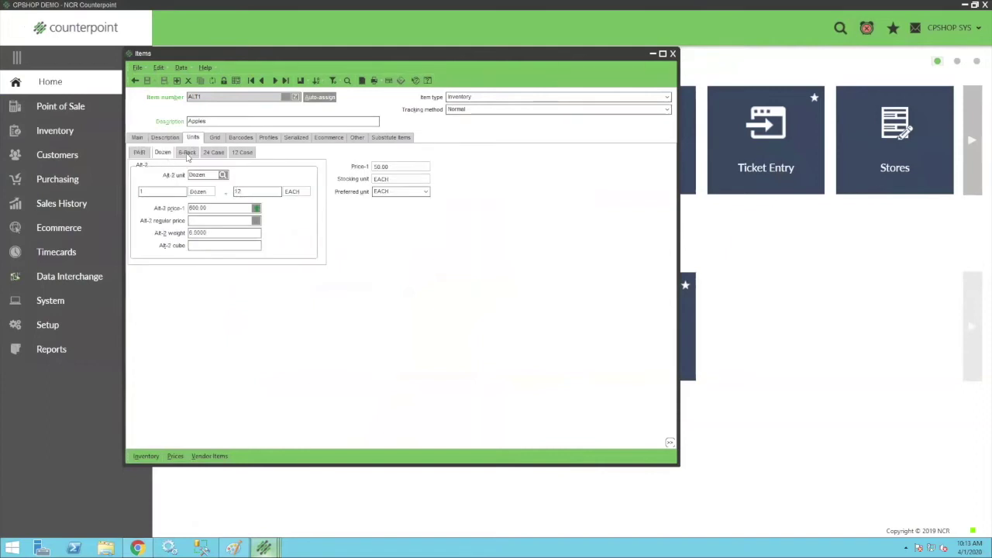
{"action": "left_click", "coordinate": [188, 154]}
{"action": "left_click", "coordinate": [214, 153]}
{"action": "left_click", "coordinate": [242, 153]}
{"action": "left_click", "coordinate": [137, 138]}
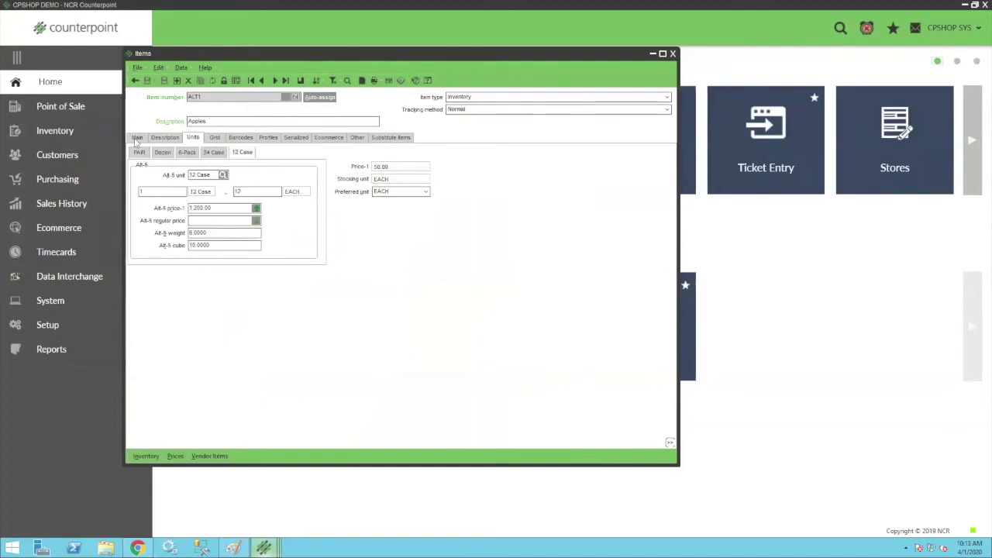
Check the Other tab, confirm the 12 Case price of 1,200.00, and return to the storefront.
{"action": "left_click", "coordinate": [357, 138]}
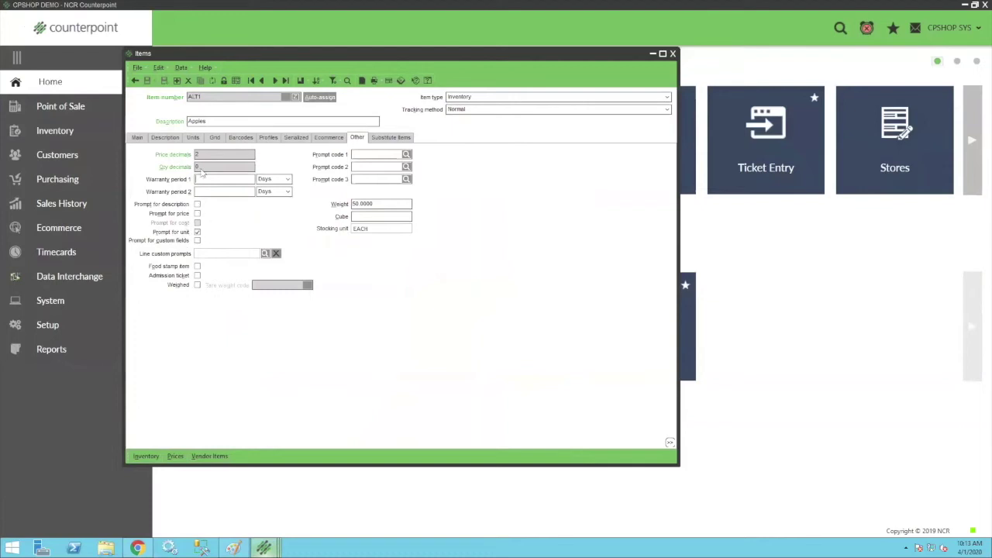
{"action": "left_click", "coordinate": [194, 138]}
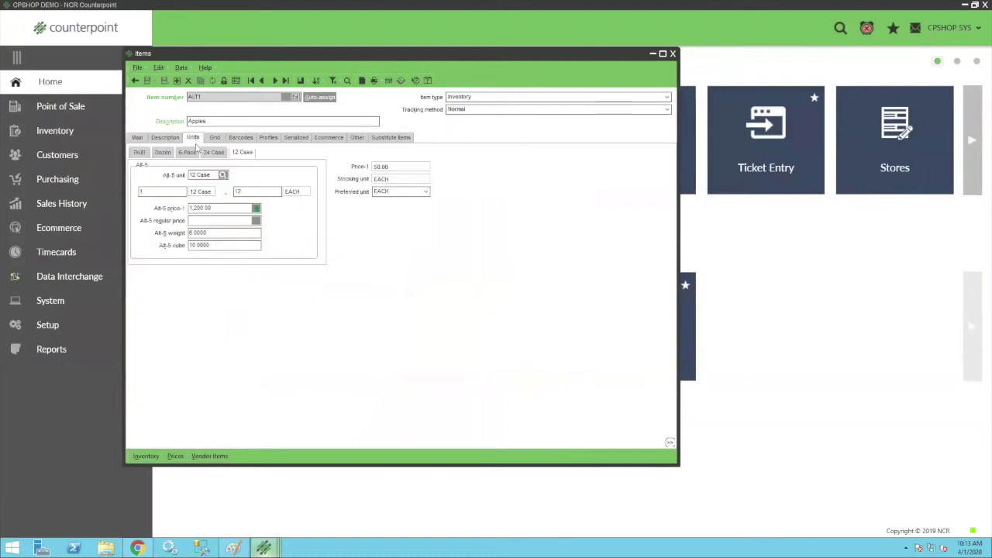
{"action": "left_click", "coordinate": [207, 208]}
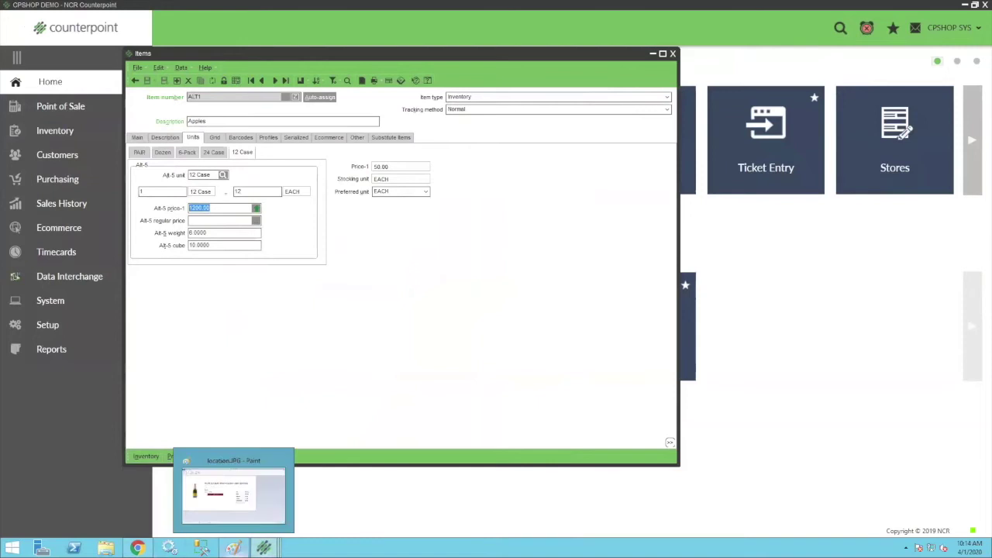
{"action": "mouse_move", "coordinate": [136, 548]}
{"action": "left_click", "coordinate": [136, 548]}
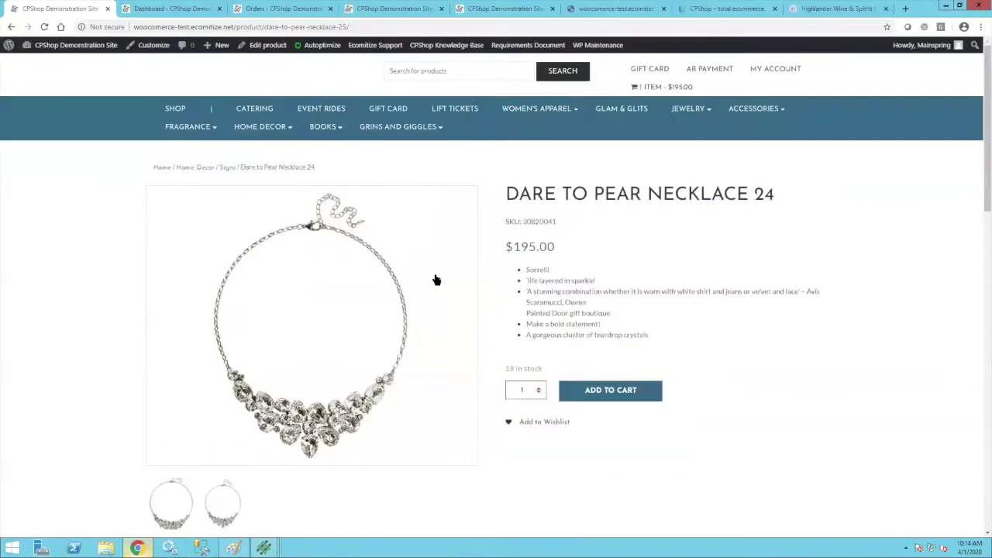
Search the storefront for 'alt' and add one EACH of Fresh Washington State Apples.
{"action": "left_click", "coordinate": [416, 70]}
{"action": "type", "text": "alt1"}
{"action": "key", "text": "Return"}
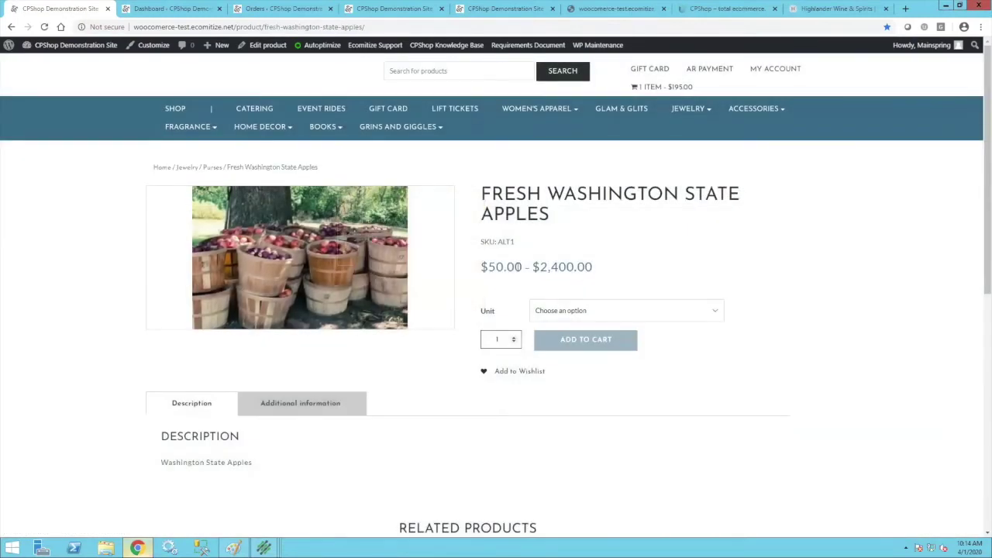
{"action": "left_click", "coordinate": [717, 313]}
{"action": "left_click", "coordinate": [541, 338]}
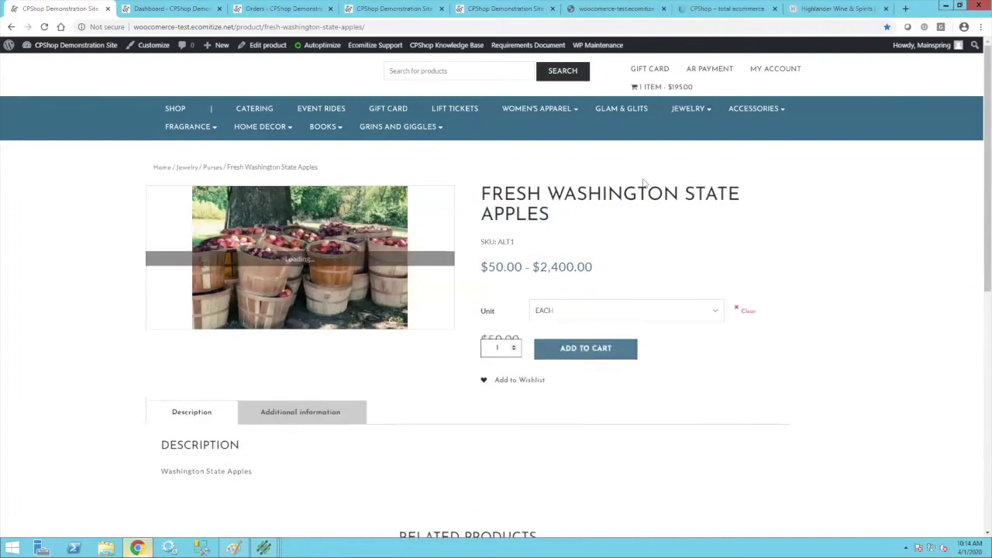
{"action": "left_click", "coordinate": [573, 359]}
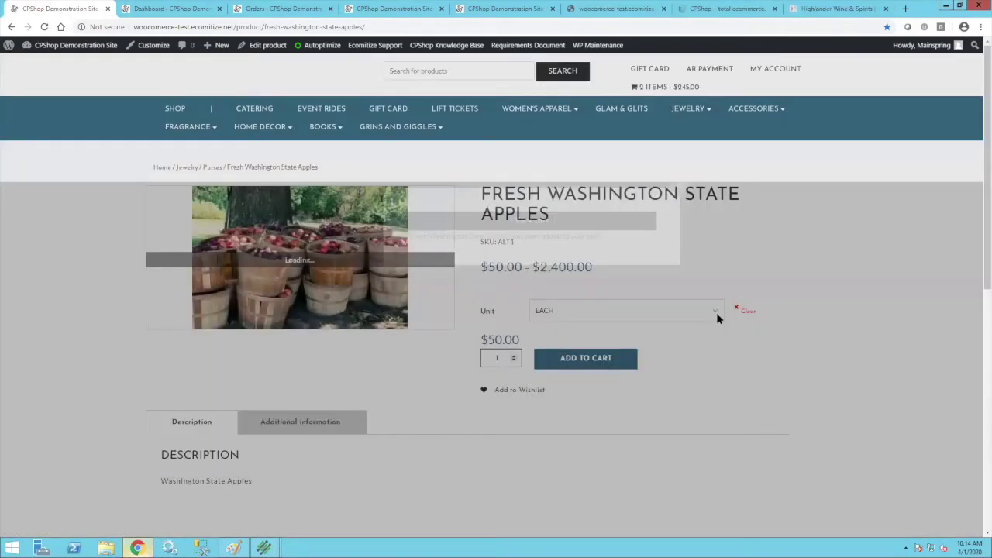
Add a 12 Case of apples at $1,200.00, bringing the cart to 3 items, $1,445.00.
{"action": "left_click", "coordinate": [717, 312]}
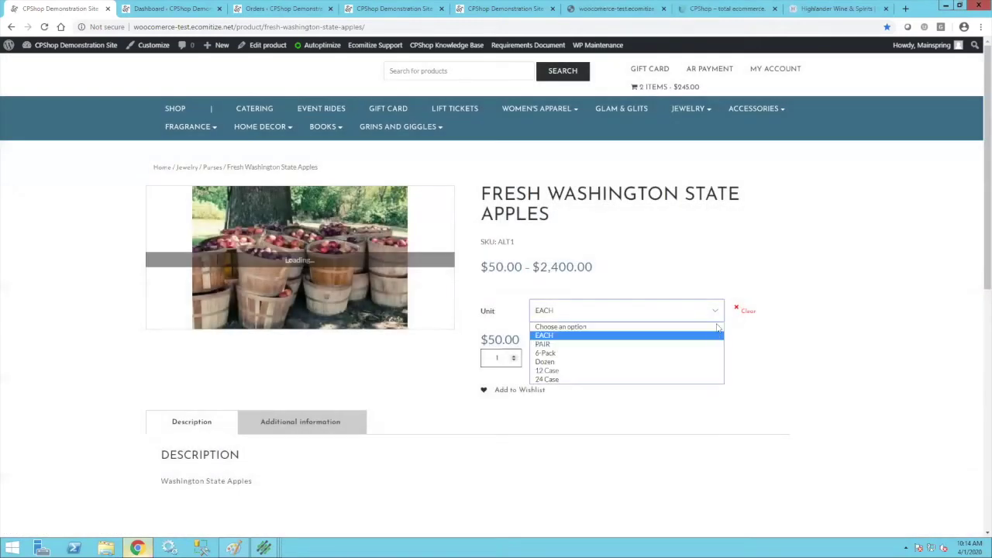
{"action": "left_click", "coordinate": [573, 370]}
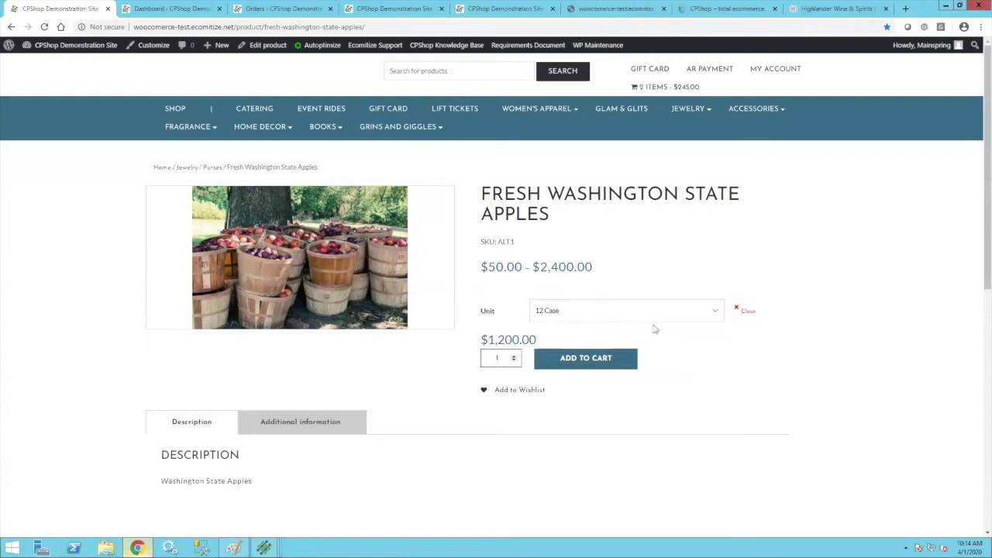
{"action": "left_click", "coordinate": [582, 369]}
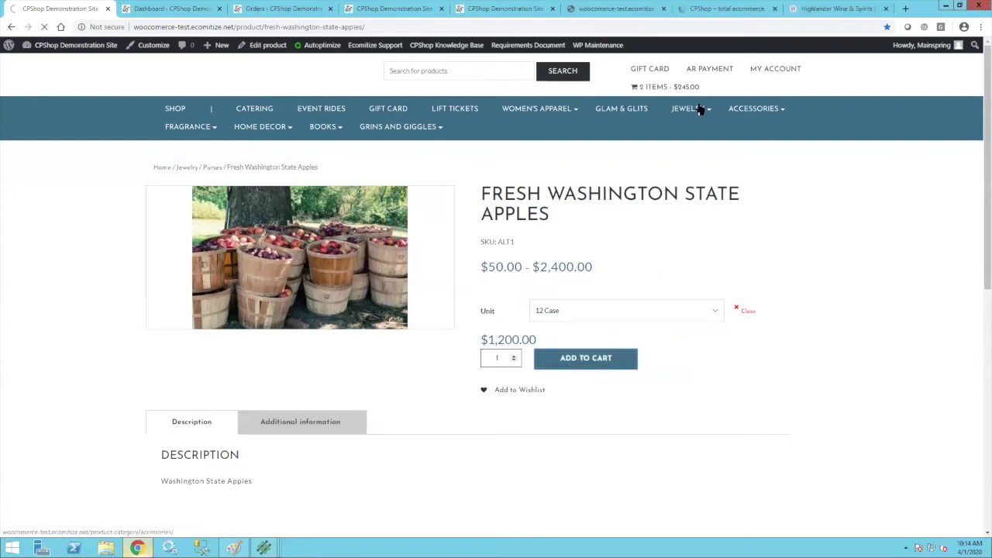
{"action": "mouse_move", "coordinate": [665, 87]}
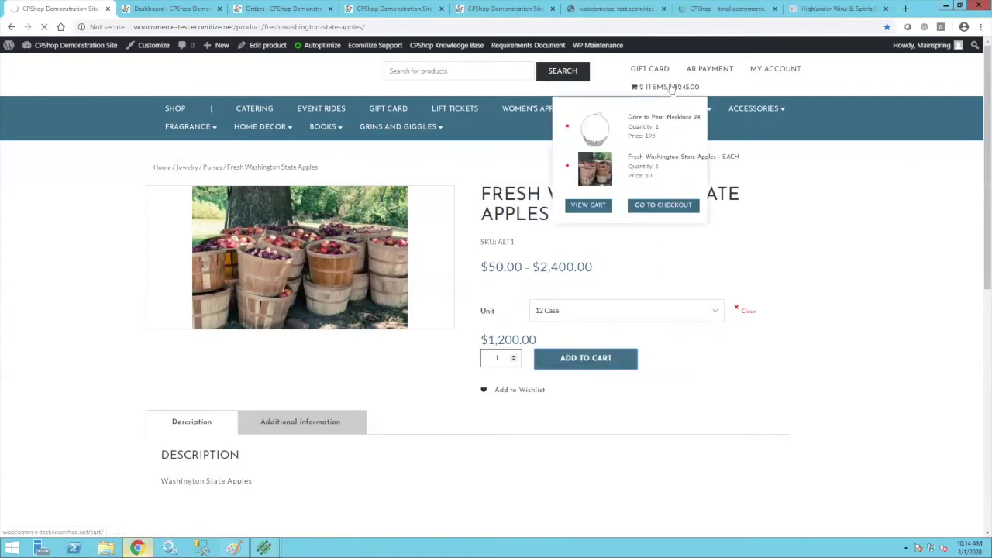
{"action": "left_click", "coordinate": [599, 361]}
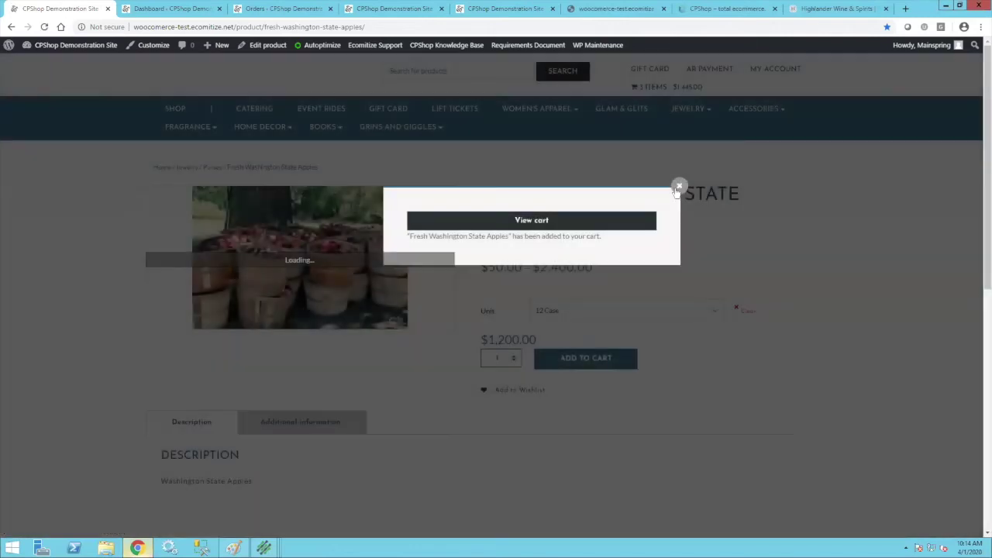
{"action": "left_click", "coordinate": [678, 189]}
{"action": "mouse_move", "coordinate": [686, 90]}
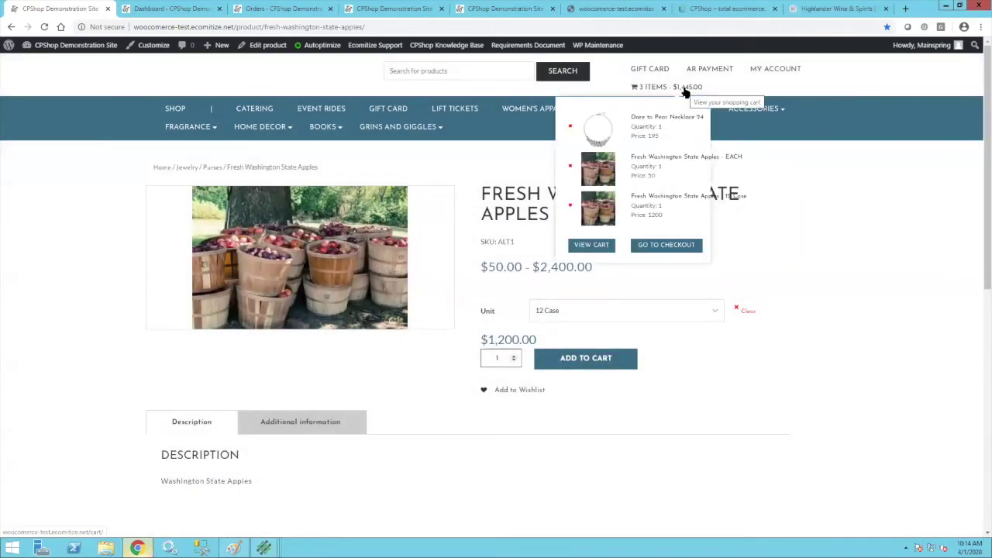
{"action": "left_click", "coordinate": [263, 548]}
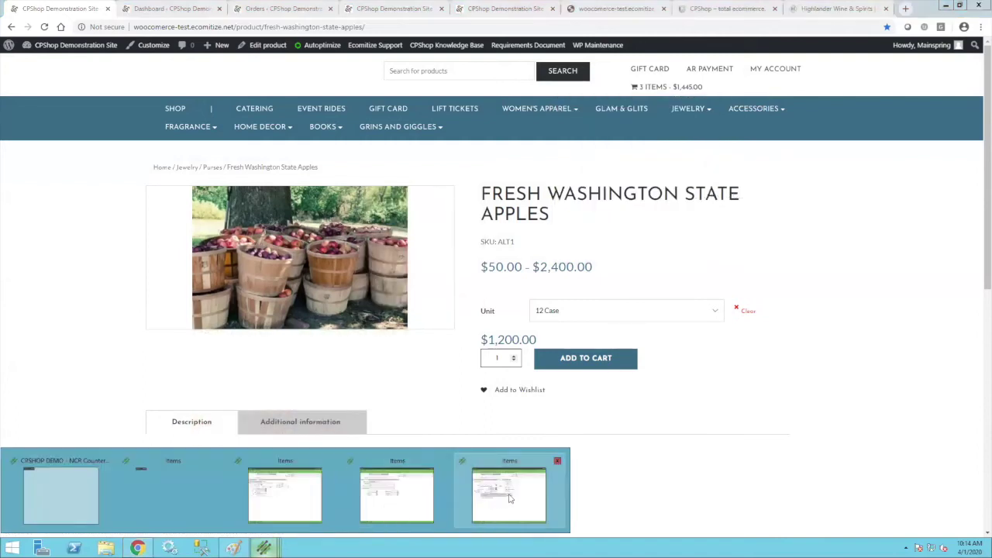
Review Shirt item 100010's Main, Grid (size M, Yellow) and Ecommerce tabs, then close it.
{"action": "left_click", "coordinate": [508, 496]}
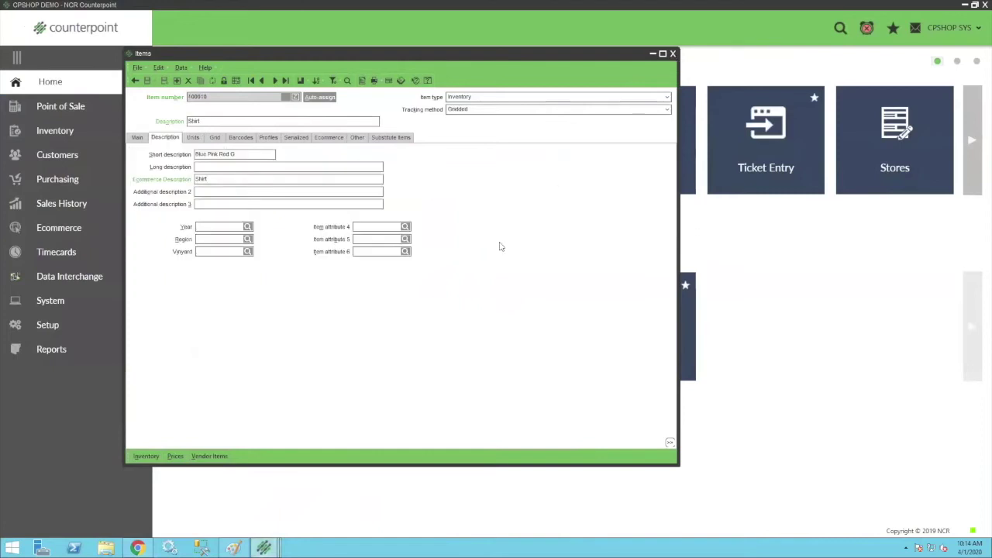
{"action": "left_click", "coordinate": [137, 138]}
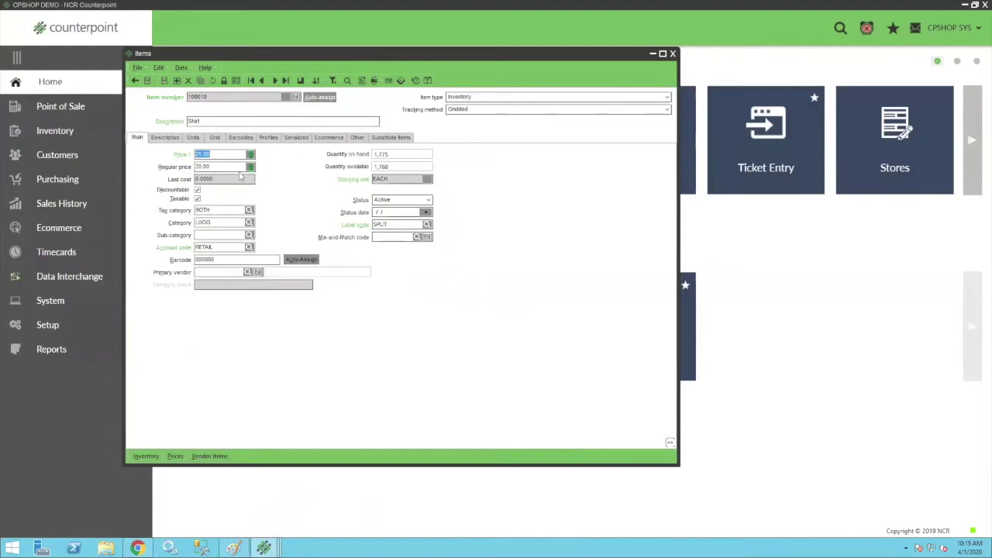
{"action": "left_click", "coordinate": [210, 140]}
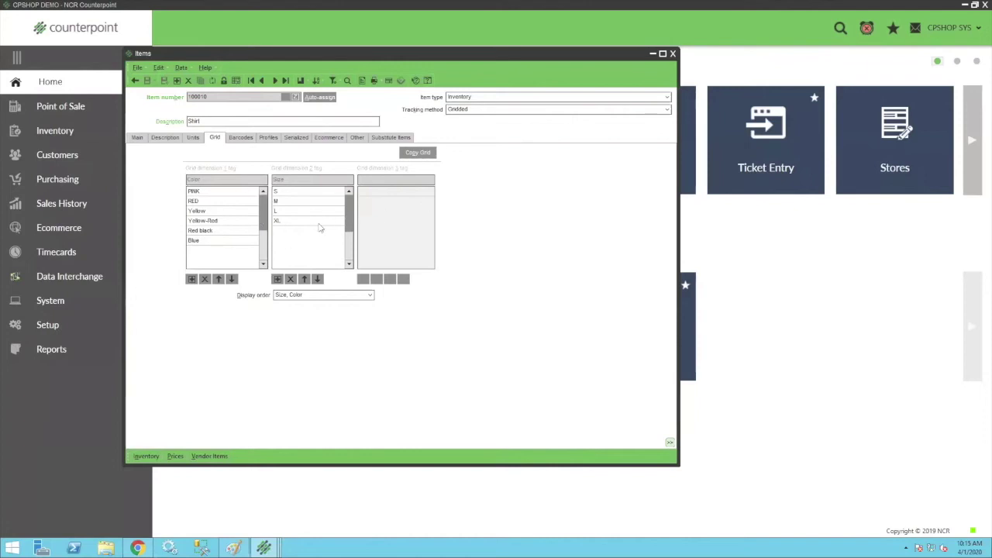
{"action": "left_click", "coordinate": [294, 203]}
{"action": "left_click", "coordinate": [197, 215]}
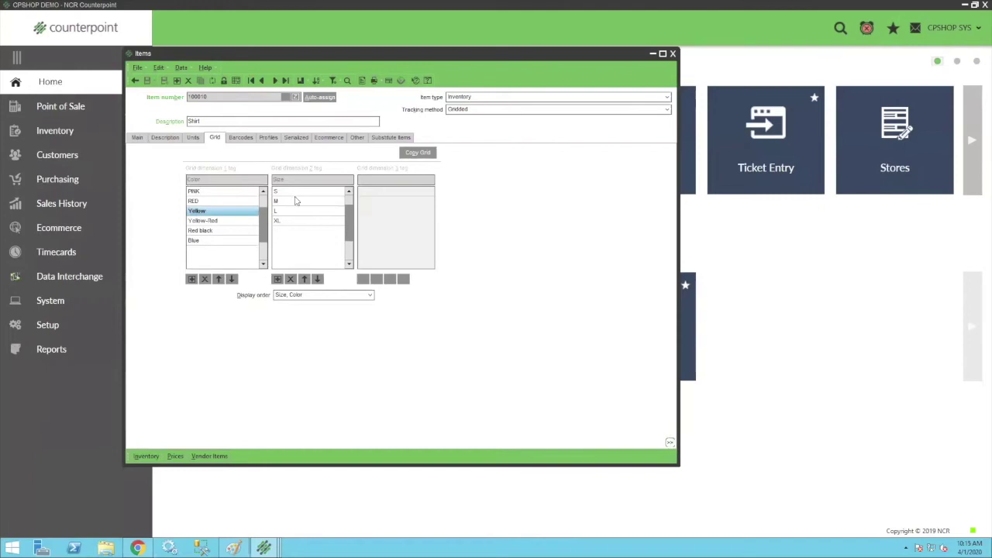
{"action": "left_click", "coordinate": [327, 140]}
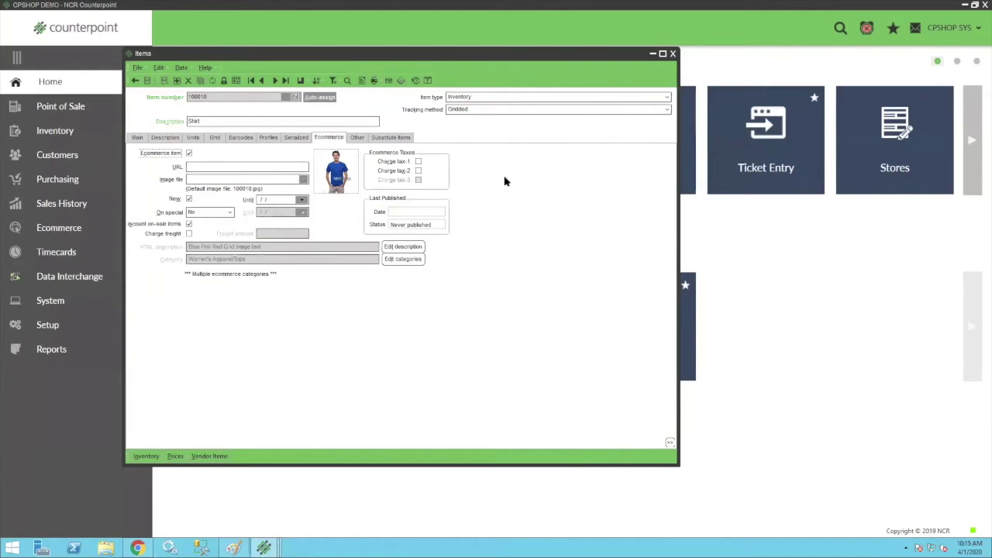
{"action": "left_click", "coordinate": [673, 54]}
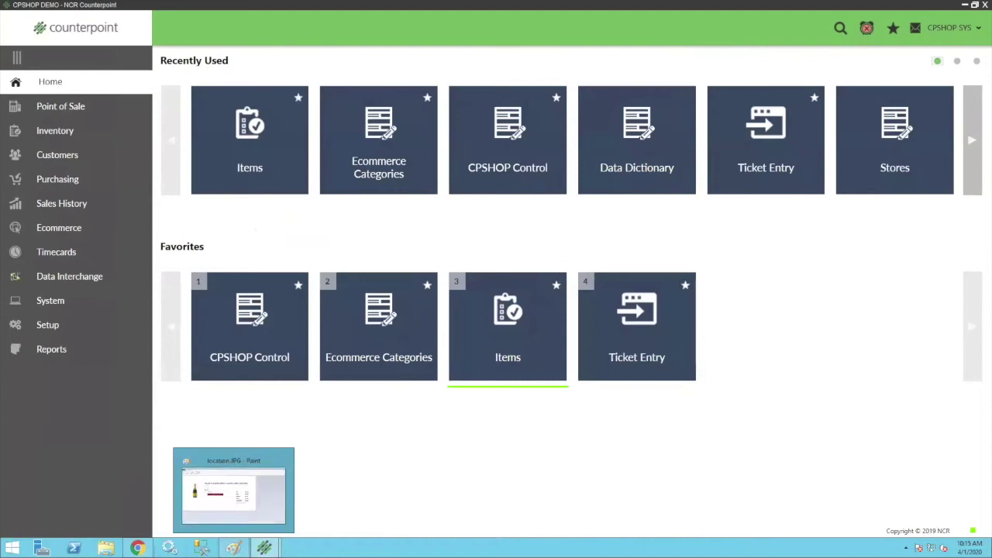
Search the storefront for 100010 and pick PINK colour with size M on the Shirt.
{"action": "left_click", "coordinate": [137, 547]}
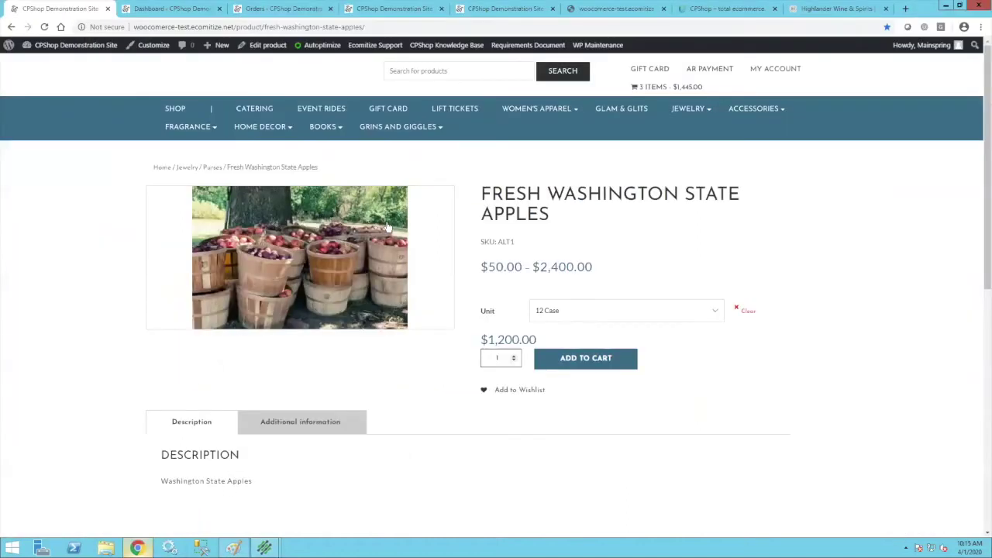
{"action": "left_click", "coordinate": [406, 68]}
{"action": "type", "text": "100010"}
{"action": "key", "text": "Return"}
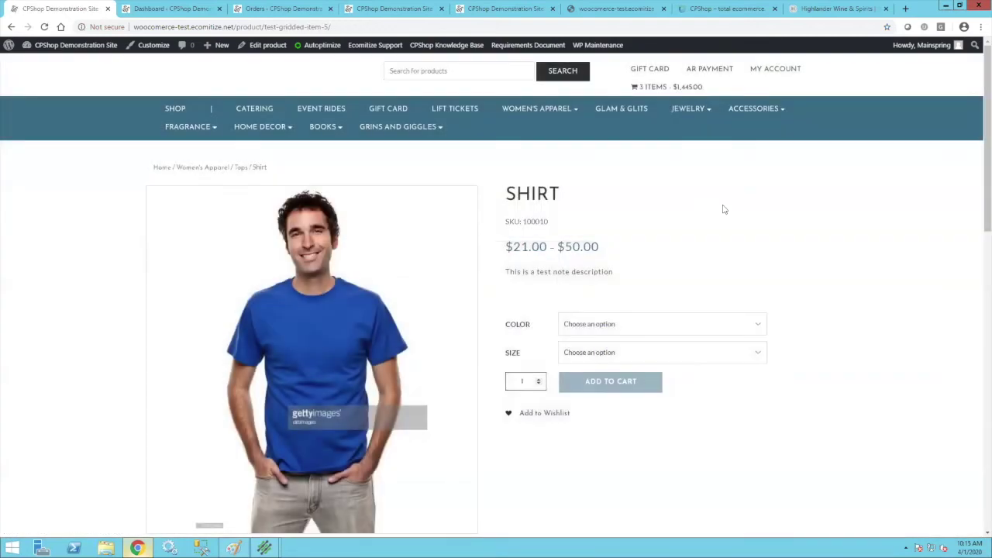
{"action": "scroll", "coordinate": [625, 231], "scroll_direction": "down", "scroll_amount": 2}
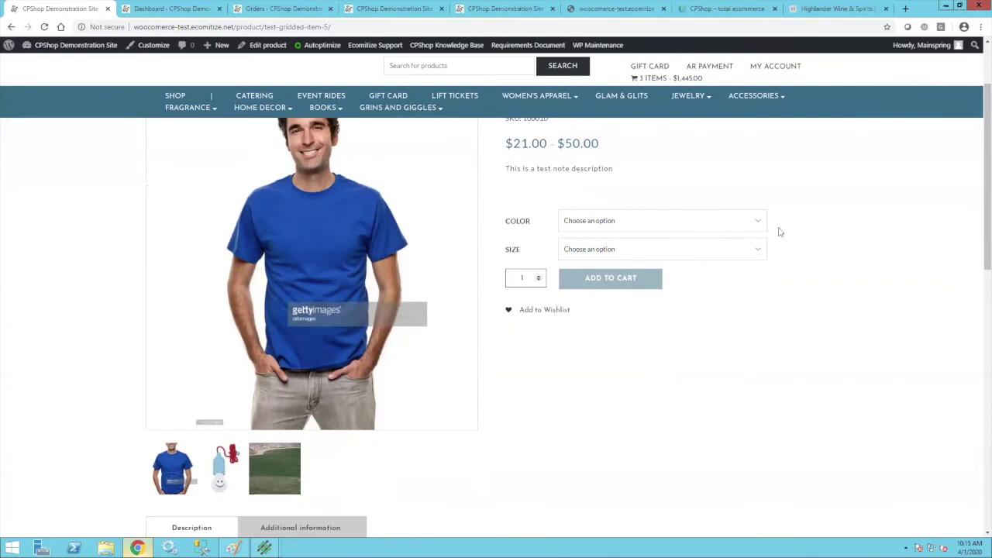
{"action": "left_click", "coordinate": [764, 250]}
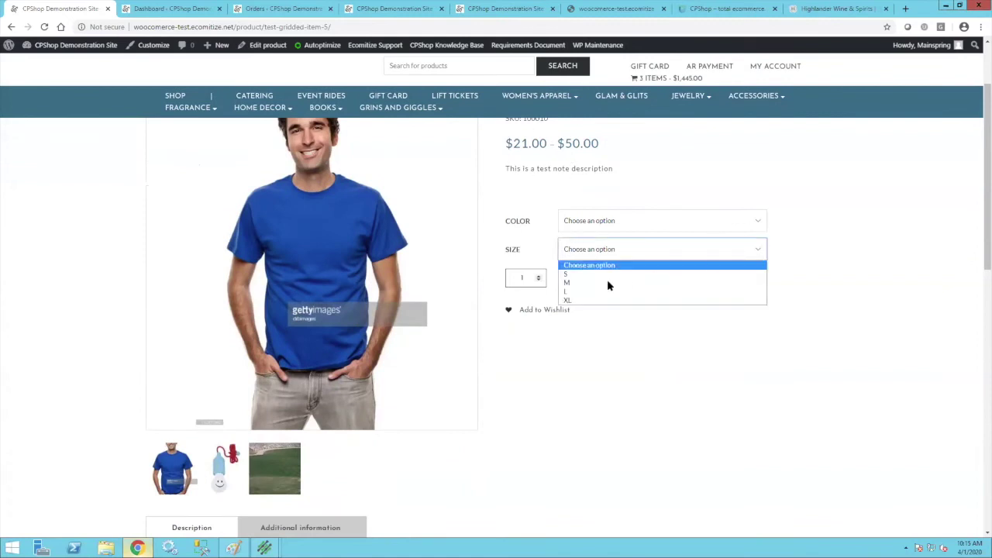
{"action": "left_click", "coordinate": [594, 284]}
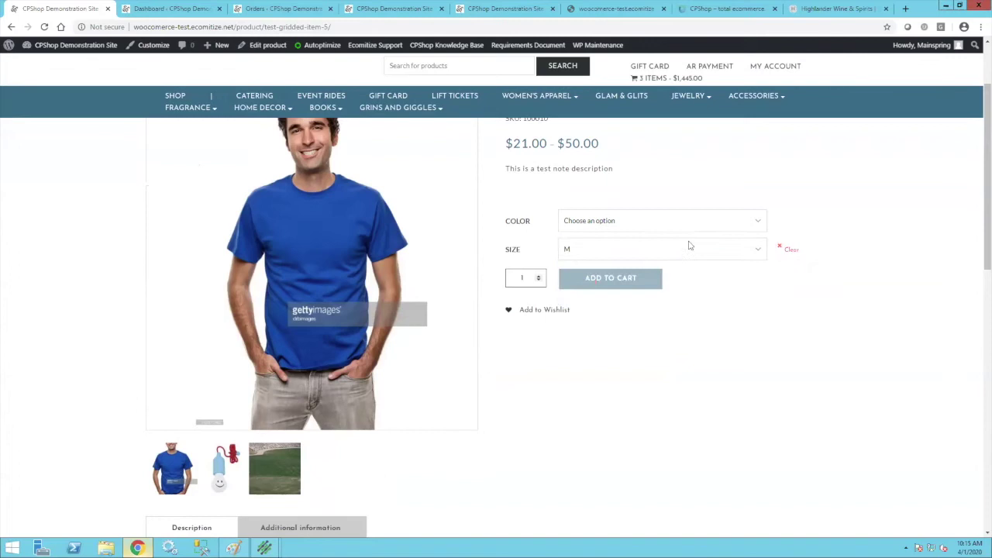
{"action": "left_click", "coordinate": [758, 225]}
{"action": "left_click", "coordinate": [591, 258]}
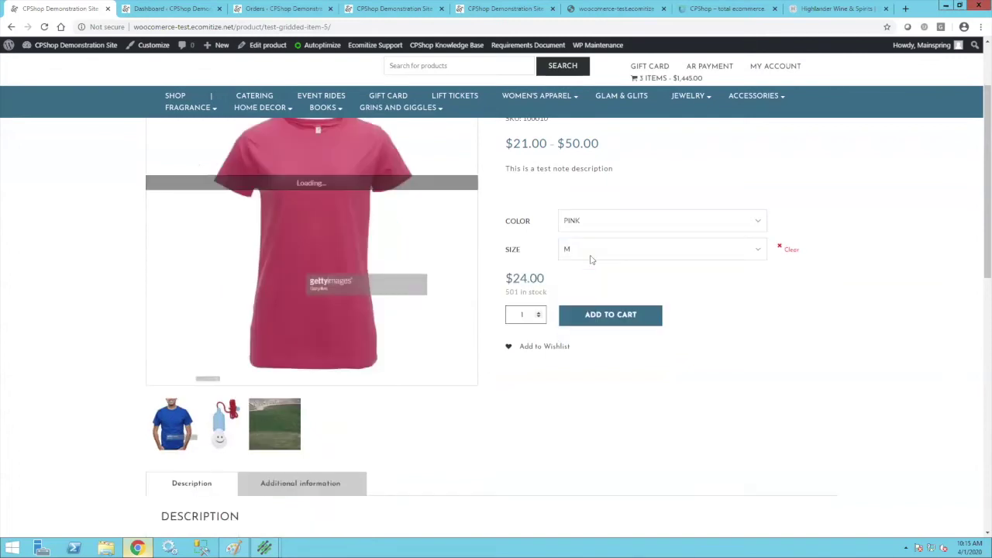
Change the size to L, add the pink shirt to the cart, and go to checkout.
{"action": "scroll", "coordinate": [506, 332], "scroll_direction": "up", "scroll_amount": 2}
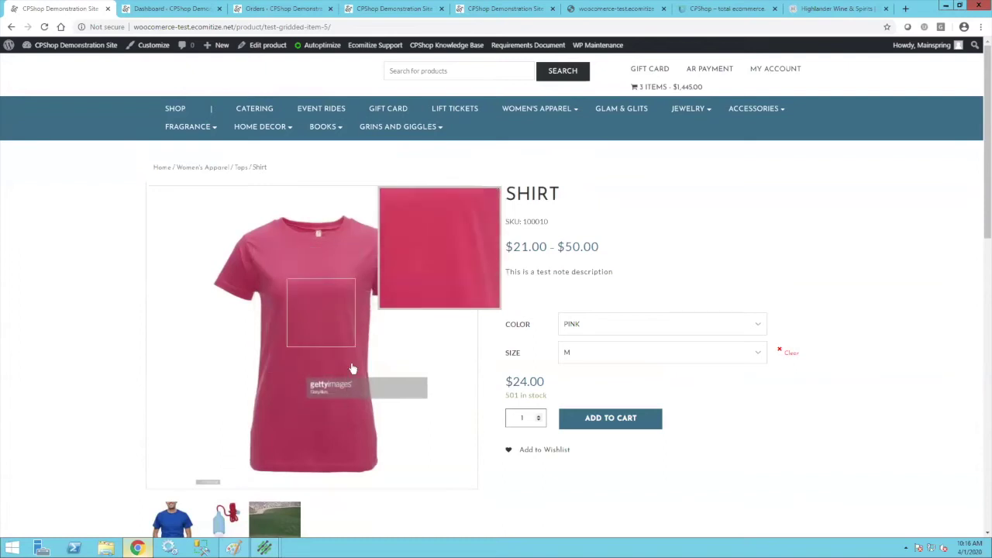
{"action": "scroll", "coordinate": [781, 429], "scroll_direction": "down", "scroll_amount": 2}
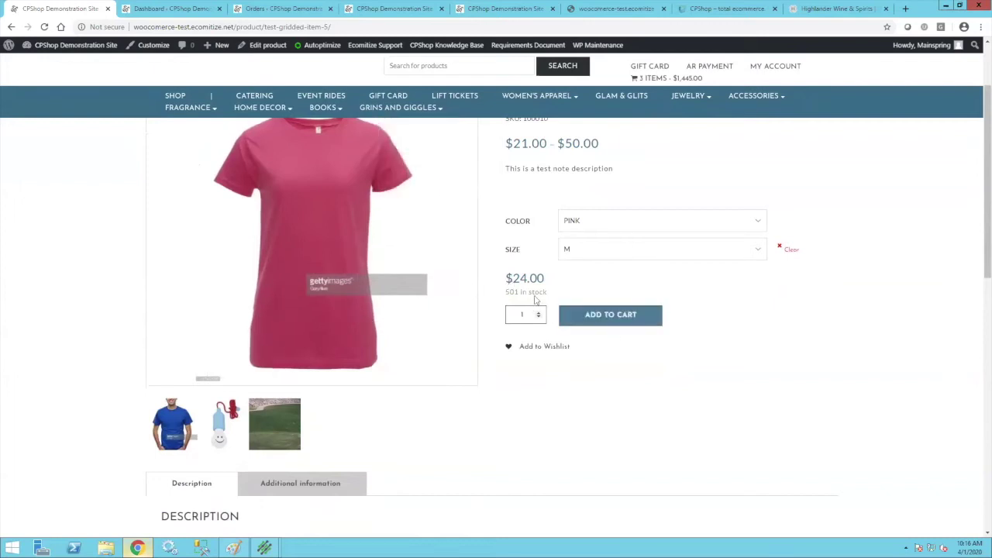
{"action": "left_click", "coordinate": [765, 249]}
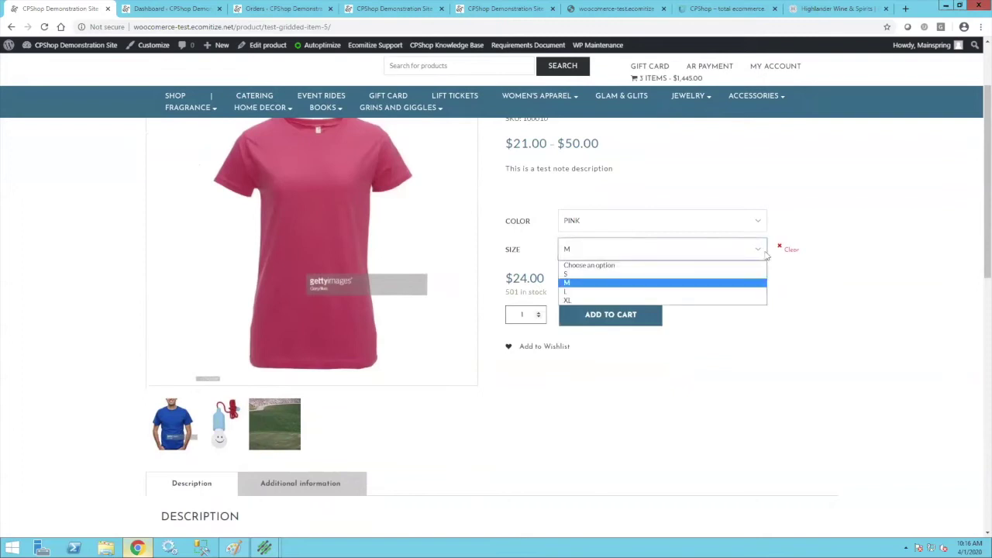
{"action": "left_click", "coordinate": [567, 291]}
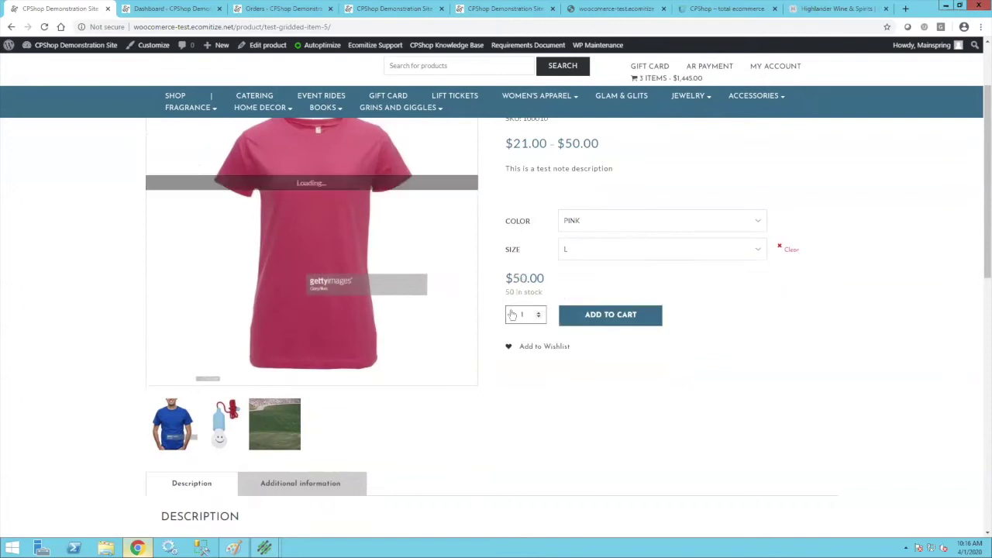
{"action": "left_click", "coordinate": [618, 318]}
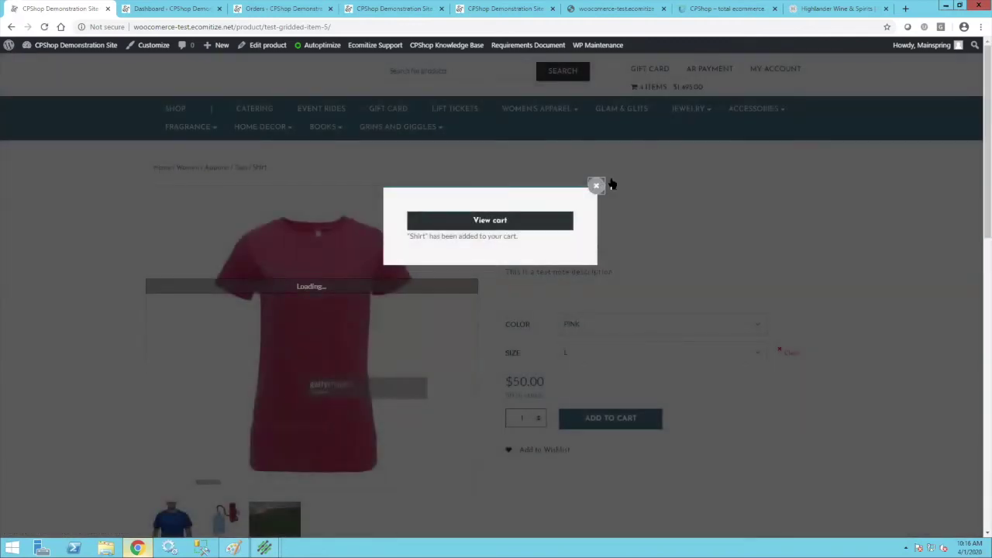
{"action": "left_click", "coordinate": [596, 186]}
{"action": "mouse_move", "coordinate": [682, 93]}
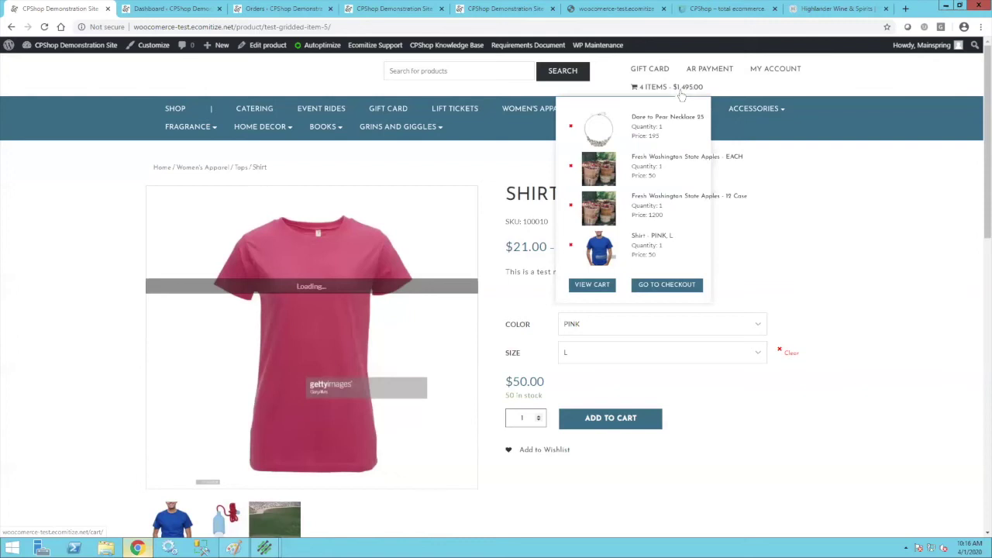
{"action": "left_click", "coordinate": [678, 286]}
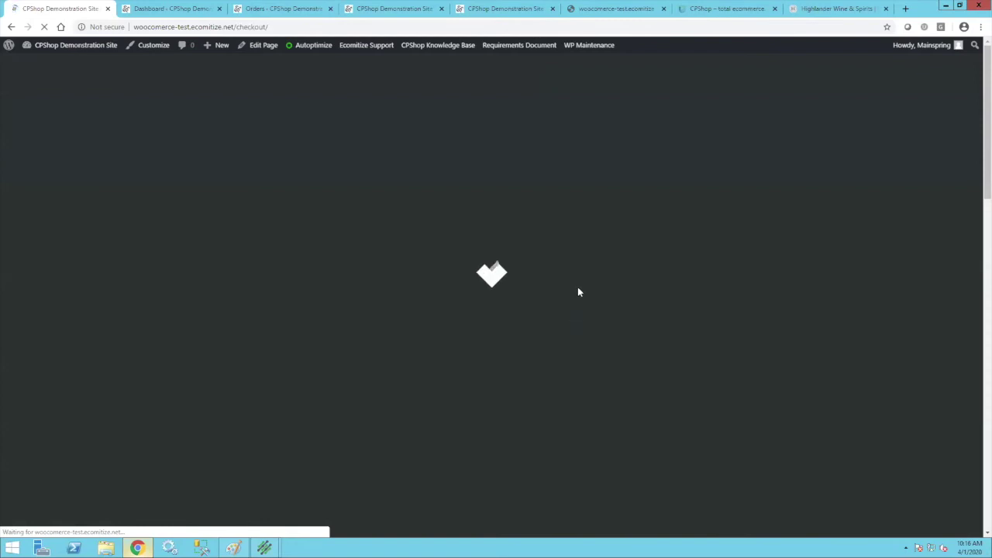
Autofill billing from a saved address and review the $1,630.73 total with local pickup.
{"action": "scroll", "coordinate": [389, 275], "scroll_direction": "down", "scroll_amount": 1}
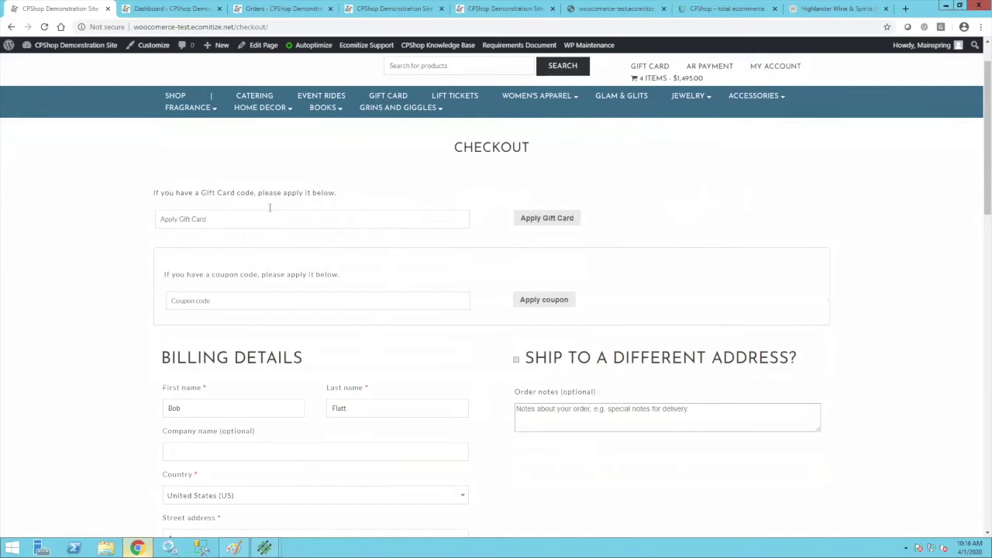
{"action": "scroll", "coordinate": [411, 401], "scroll_direction": "down", "scroll_amount": 3}
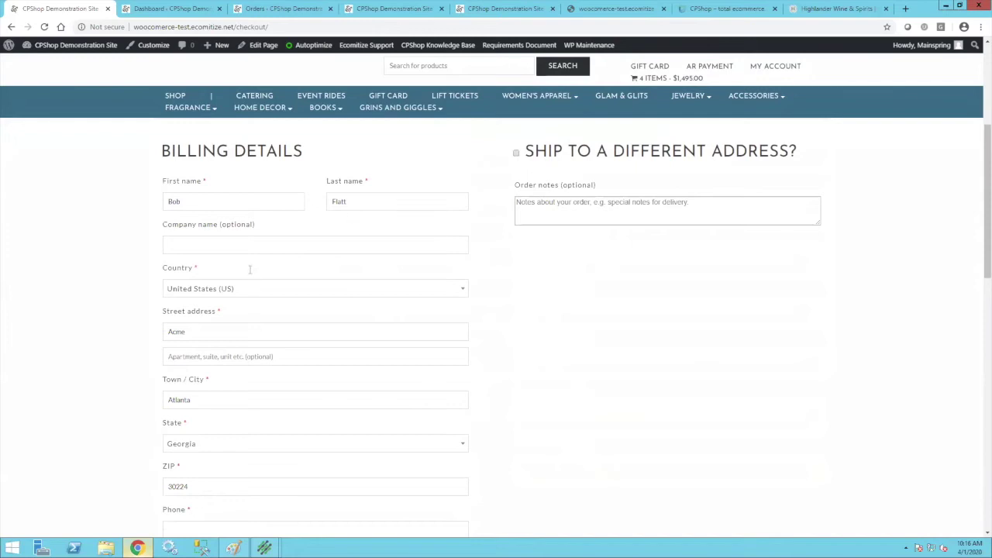
{"action": "scroll", "coordinate": [255, 321], "scroll_direction": "down", "scroll_amount": 2}
{"action": "left_click", "coordinate": [218, 380]}
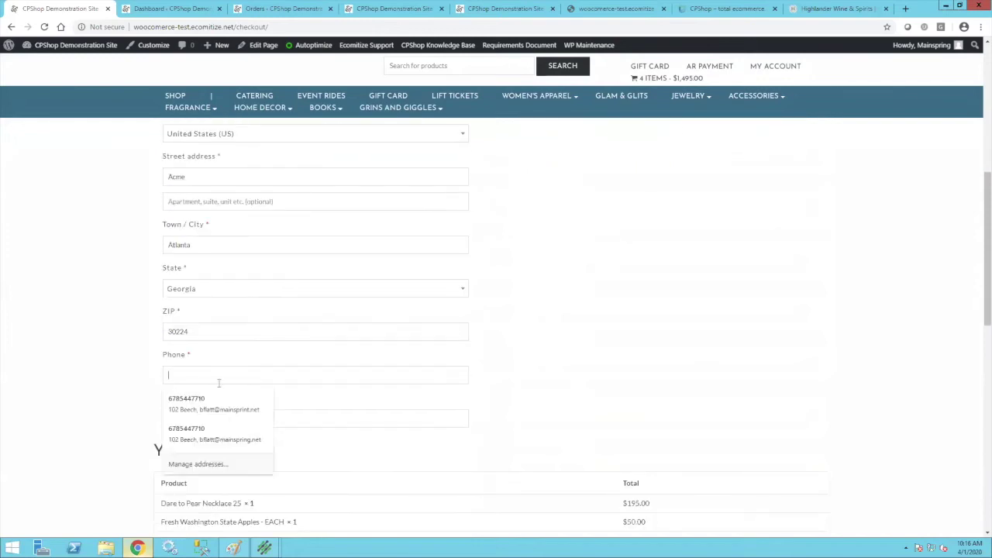
{"action": "left_click", "coordinate": [208, 435]}
{"action": "scroll", "coordinate": [511, 417], "scroll_direction": "down", "scroll_amount": 2}
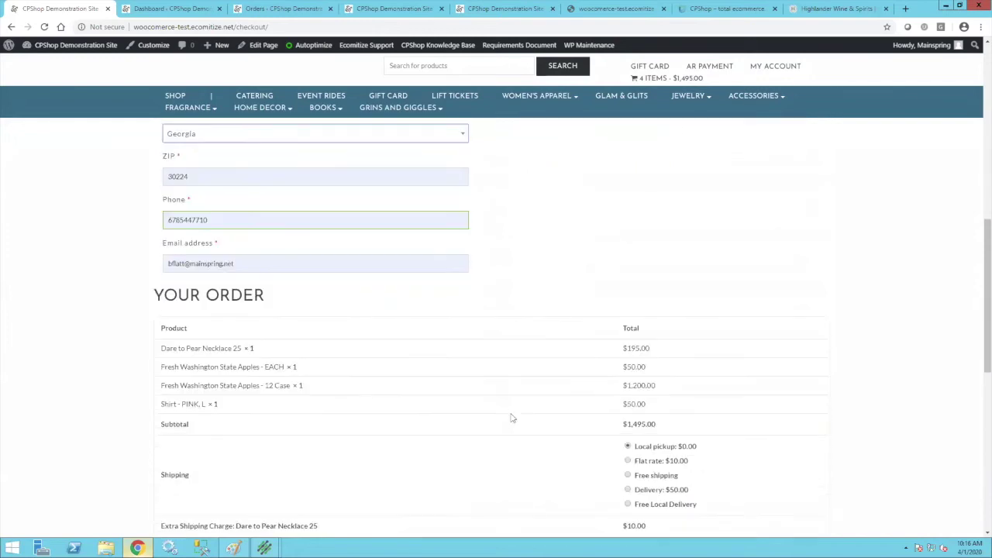
{"action": "scroll", "coordinate": [512, 417], "scroll_direction": "down", "scroll_amount": 2}
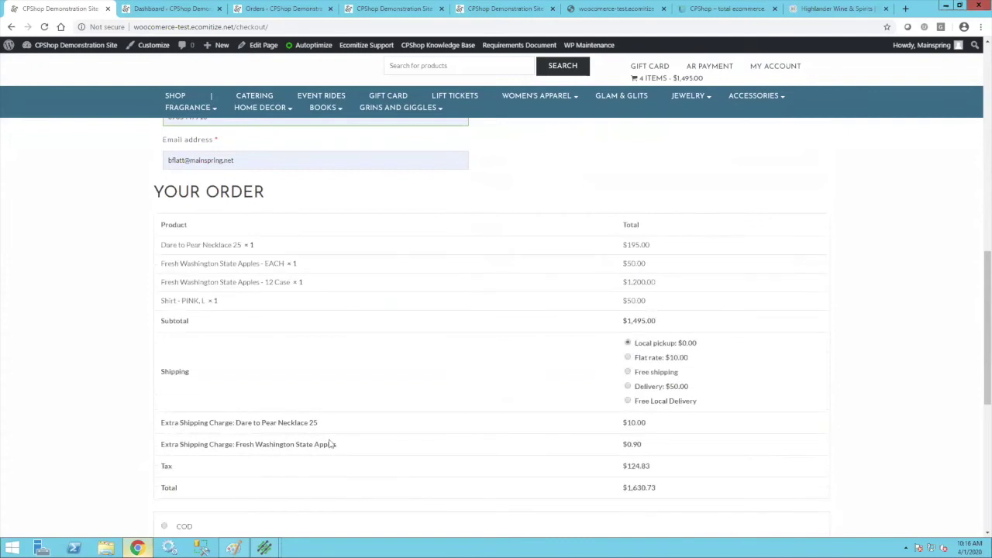
{"action": "scroll", "coordinate": [345, 446], "scroll_direction": "down", "scroll_amount": 1}
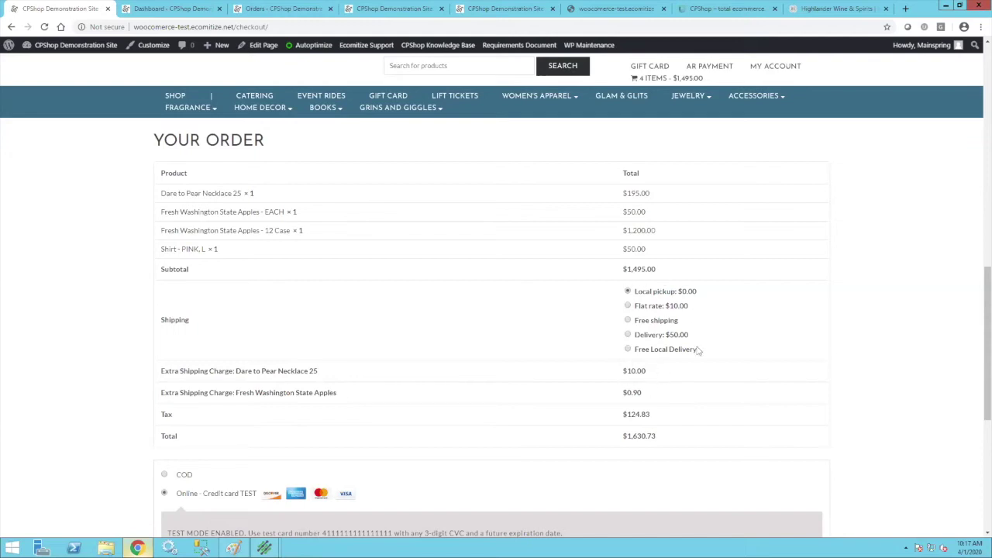
Try the $10.00 flat rate shipping, then switch back to local pickup.
{"action": "scroll", "coordinate": [486, 363], "scroll_direction": "down", "scroll_amount": 2}
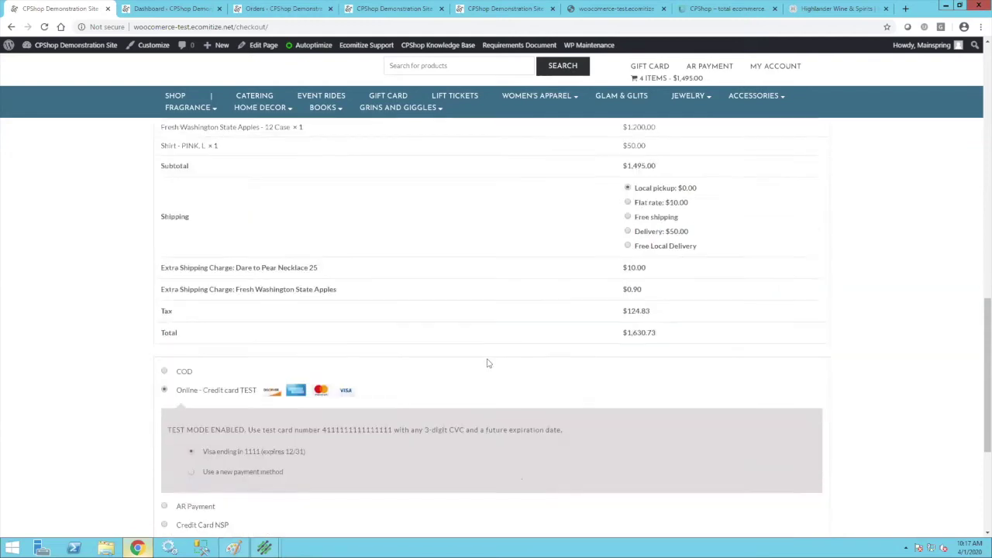
{"action": "scroll", "coordinate": [571, 279], "scroll_direction": "up", "scroll_amount": 2}
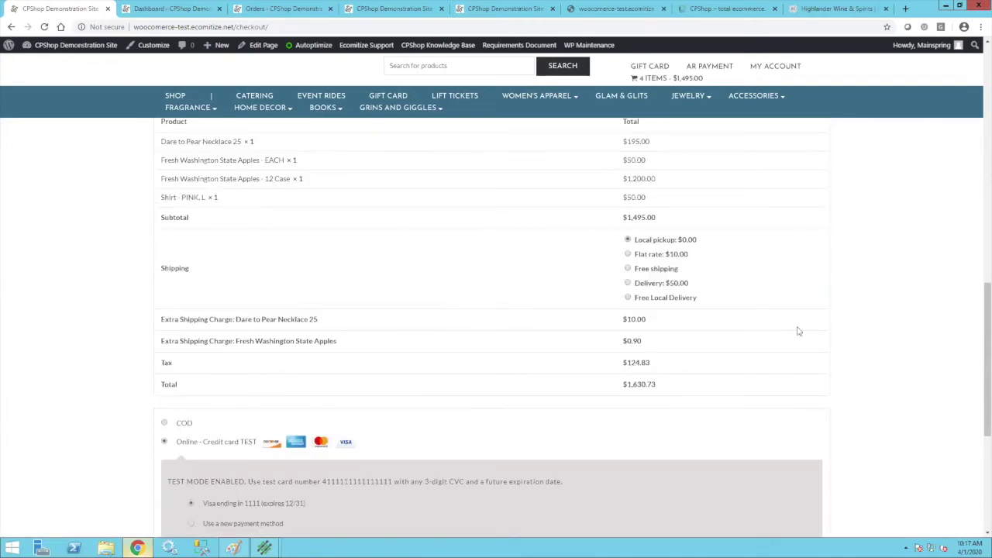
{"action": "left_click", "coordinate": [628, 254]}
{"action": "left_click", "coordinate": [627, 240]}
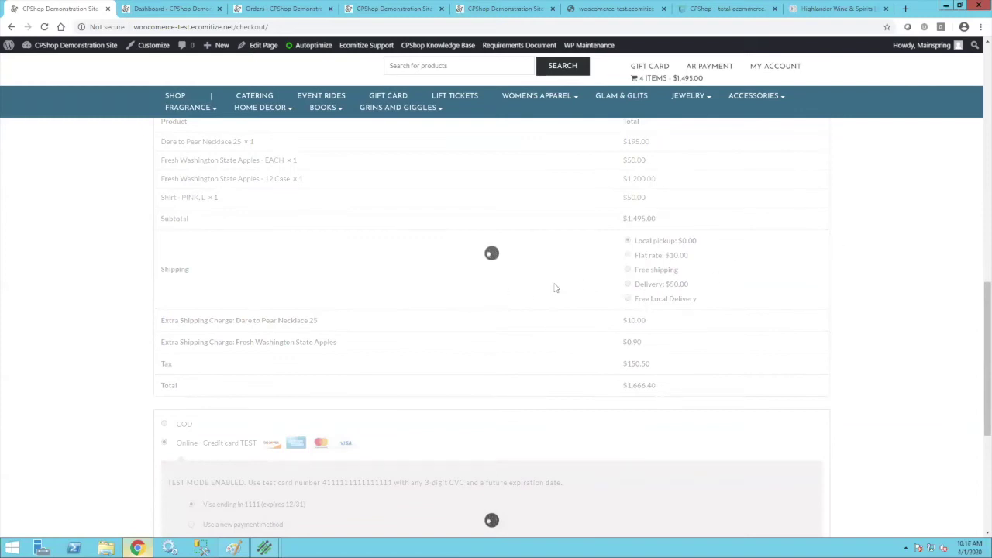
Pay with Online - Credit card TEST using the saved Visa and place the order.
{"action": "scroll", "coordinate": [449, 349], "scroll_direction": "down", "scroll_amount": 2}
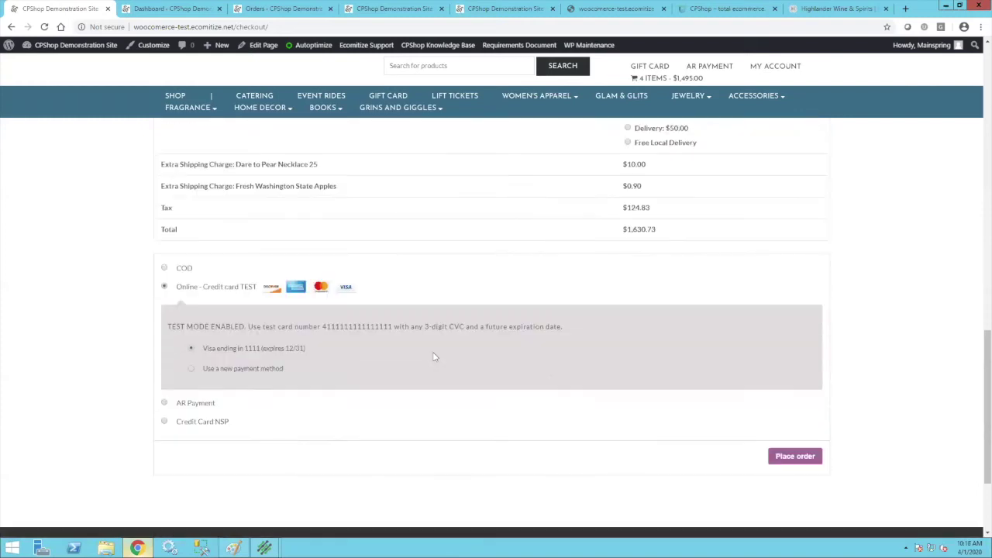
{"action": "scroll", "coordinate": [434, 357], "scroll_direction": "down", "scroll_amount": 1}
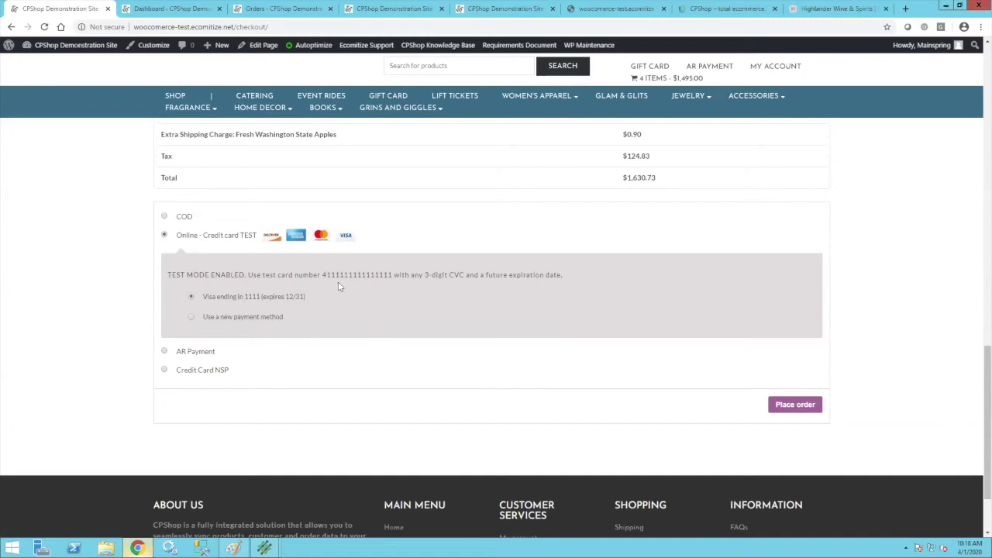
{"action": "left_click_drag", "start_coordinate": [351, 275], "coordinate": [393, 275]}
{"action": "left_click", "coordinate": [348, 308]}
{"action": "left_click", "coordinate": [164, 371]}
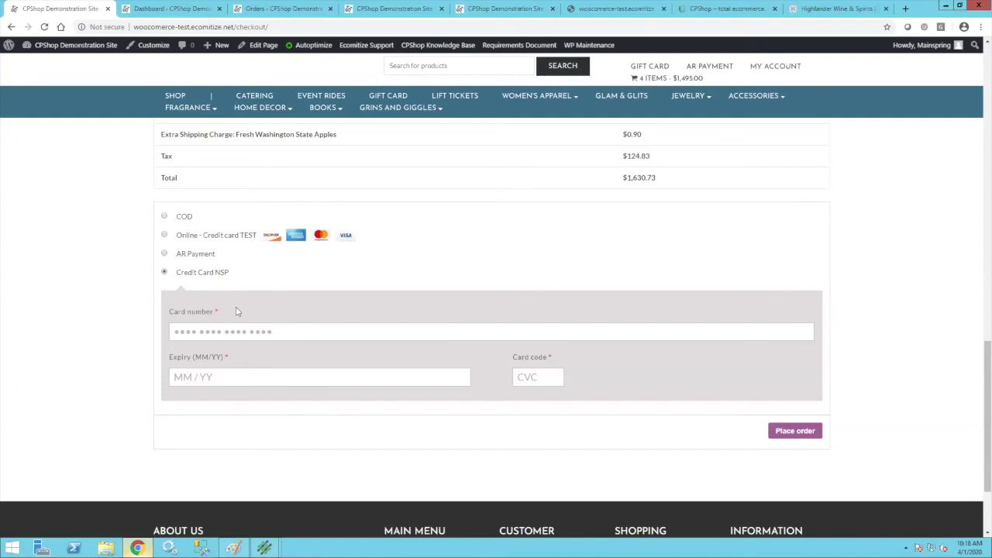
{"action": "left_click", "coordinate": [165, 235]}
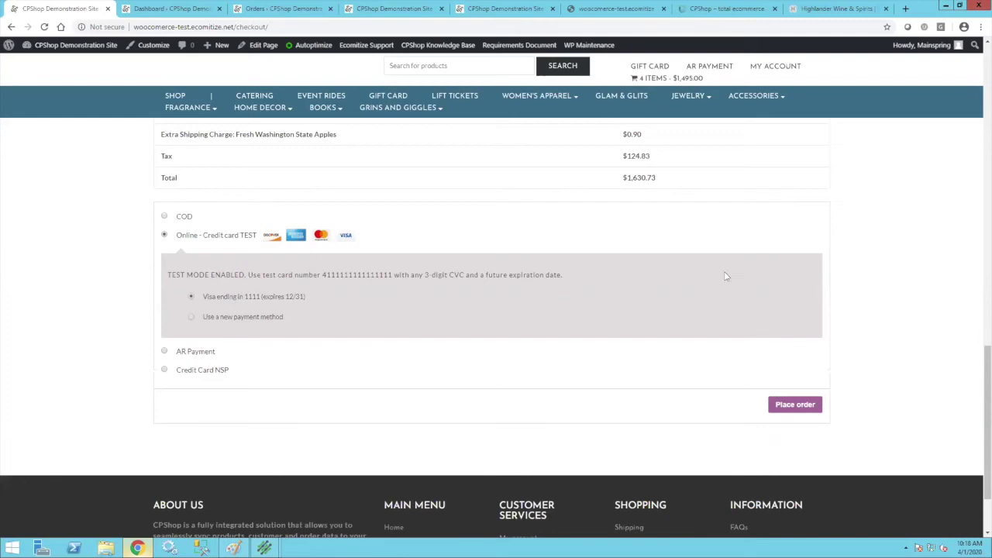
{"action": "left_click", "coordinate": [785, 413]}
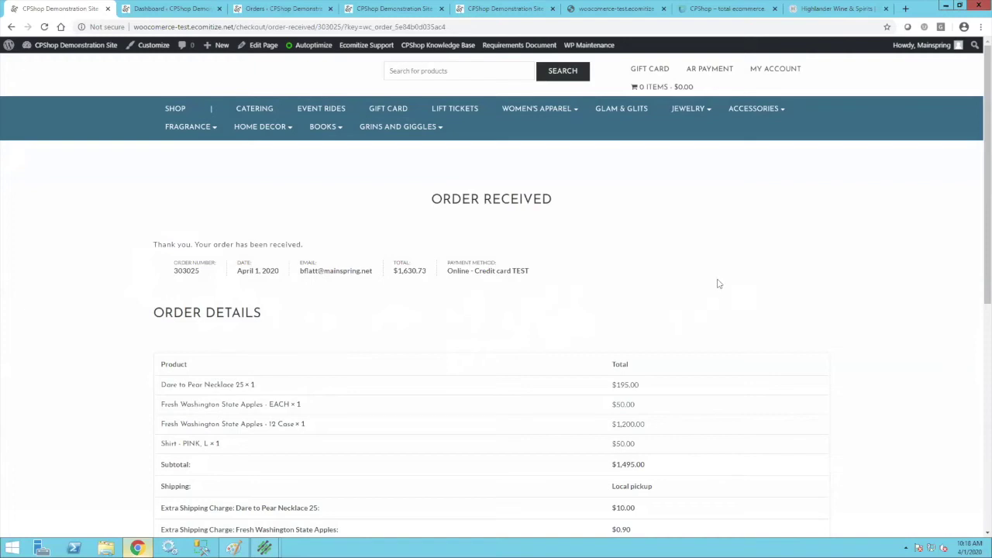
Scroll the Order Received page to review the four items, local pickup and $1,630.73 total.
{"action": "scroll", "coordinate": [718, 284], "scroll_direction": "down", "scroll_amount": 3}
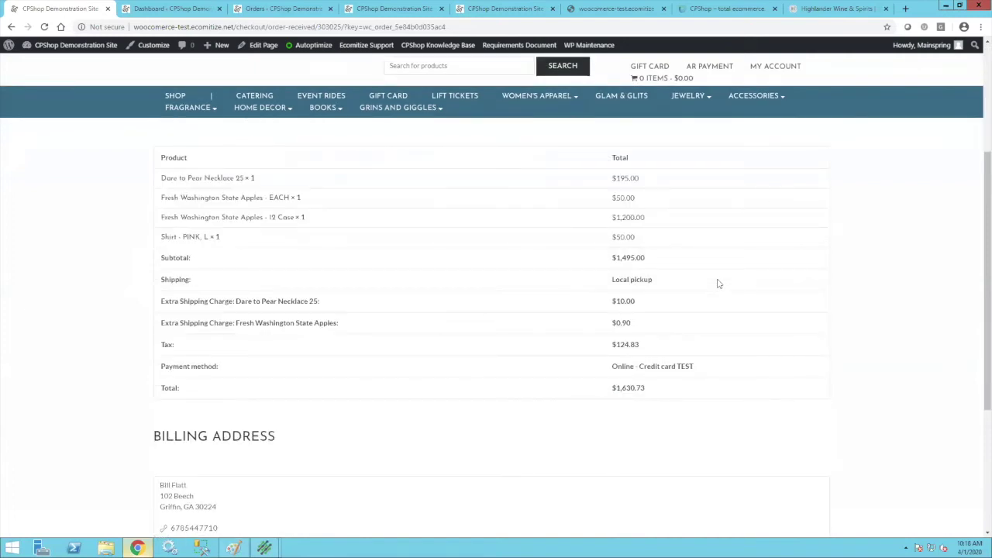
{"action": "mouse_move", "coordinate": [264, 547]}
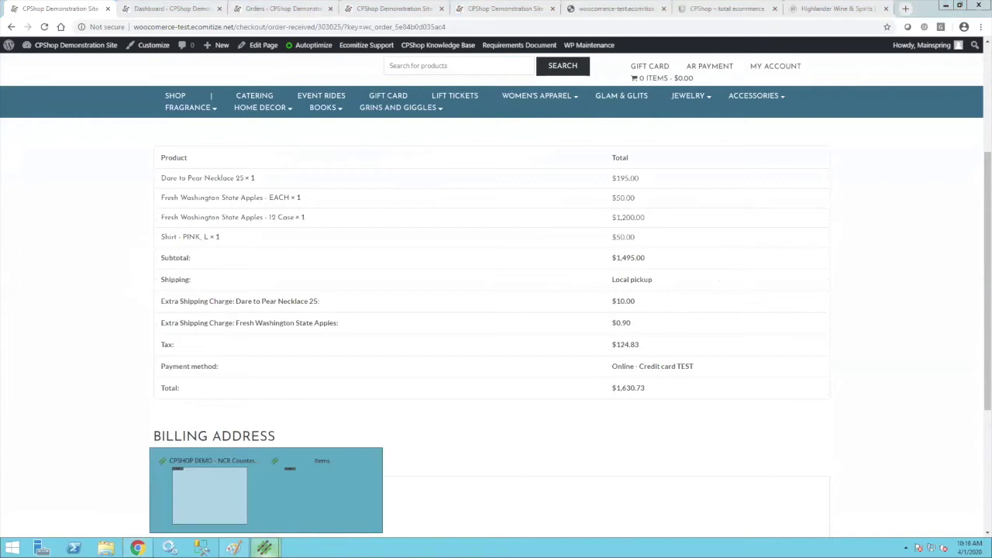
Open Ticket Entry, sign in with the Counterpoint user ID, and load store 2, station ECOMM.
{"action": "left_click", "coordinate": [225, 503]}
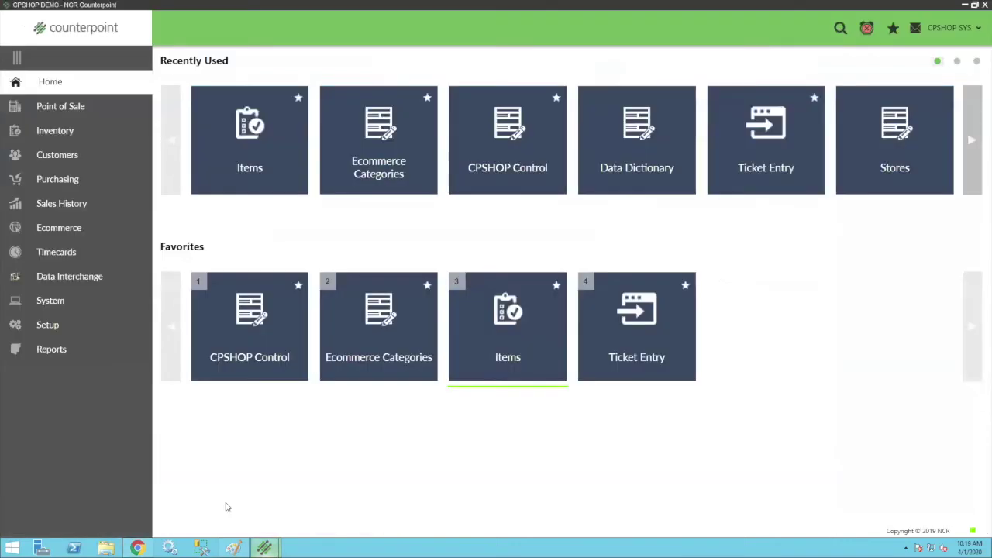
{"action": "left_click", "coordinate": [633, 347]}
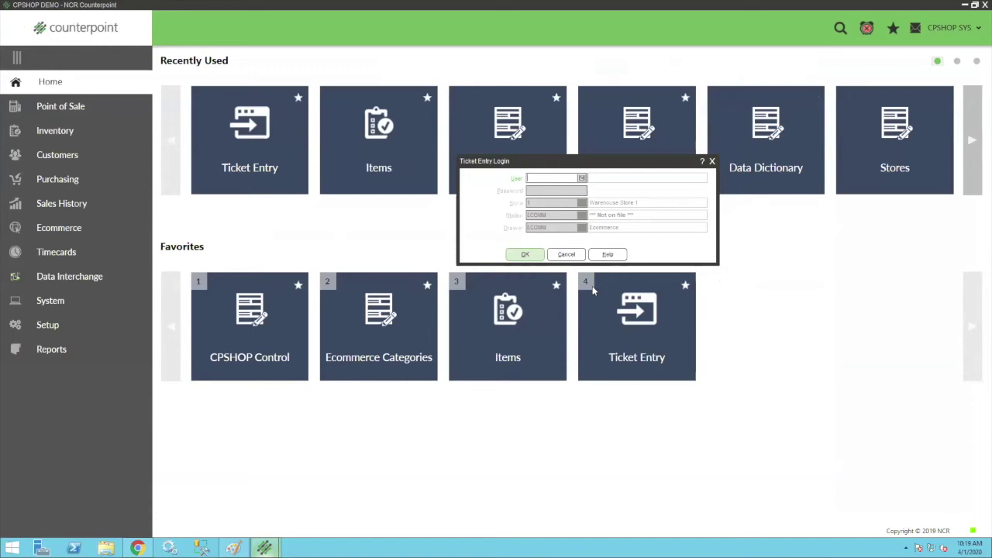
{"action": "type", "text": "CP"}
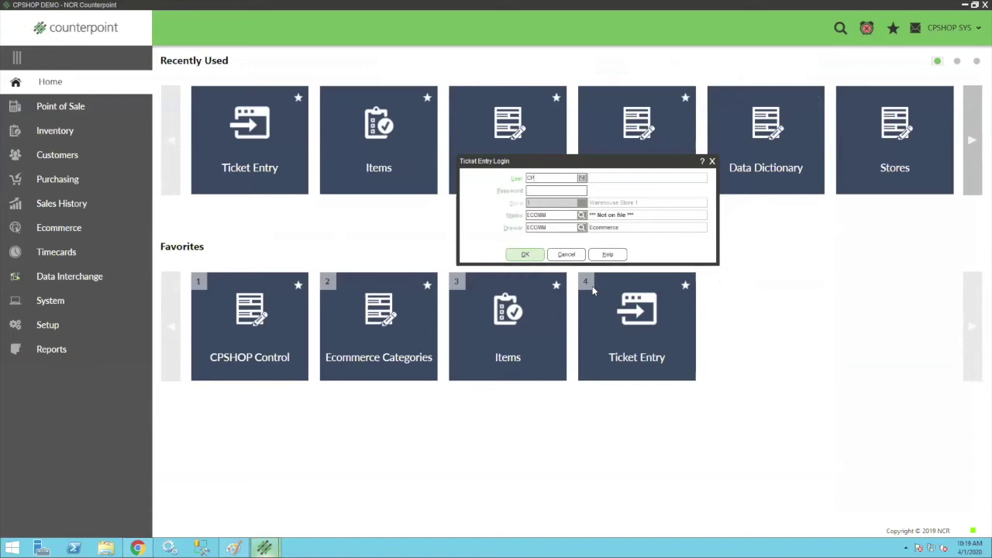
{"action": "type", "text": "SHOP"}
{"action": "key", "text": "Tab"}
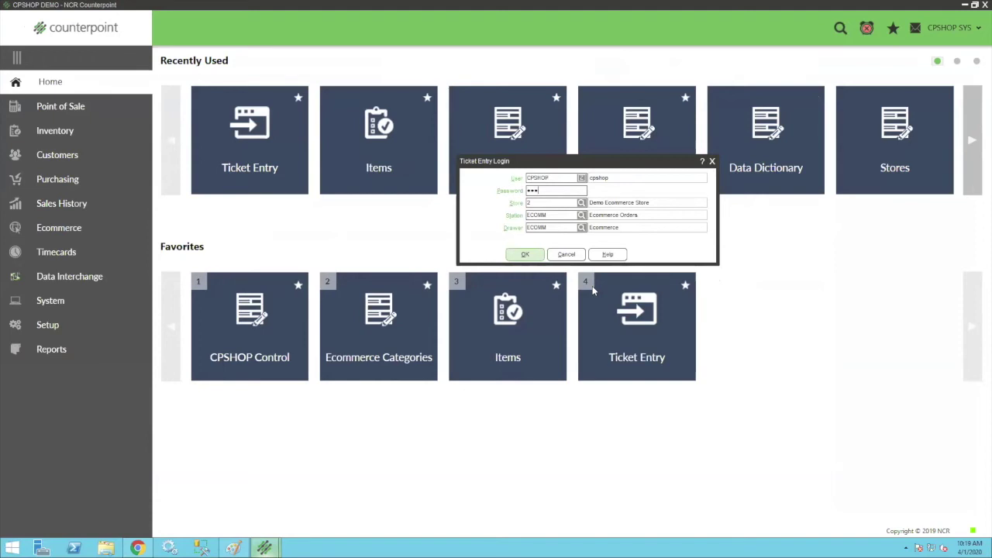
{"action": "key", "text": "Return"}
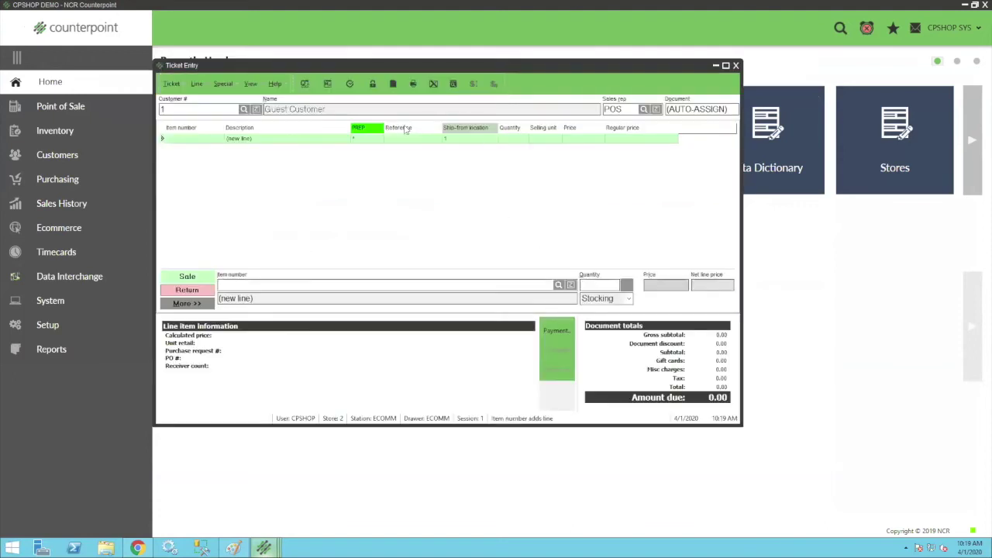
Release the whole web order document from Process Orders into a ticket with 0.00 due.
{"action": "left_click", "coordinate": [349, 83]}
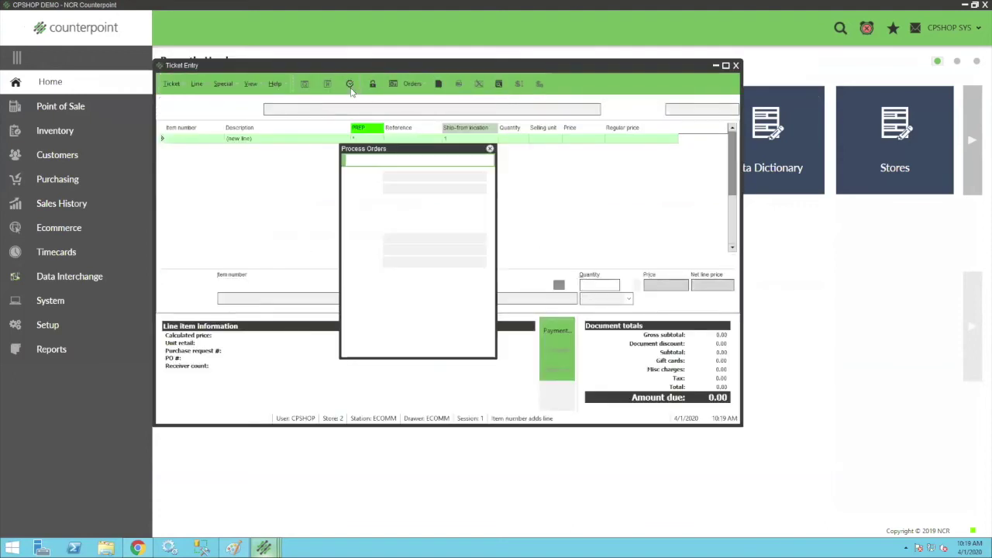
{"action": "left_click_drag", "start_coordinate": [426, 149], "coordinate": [409, 223]}
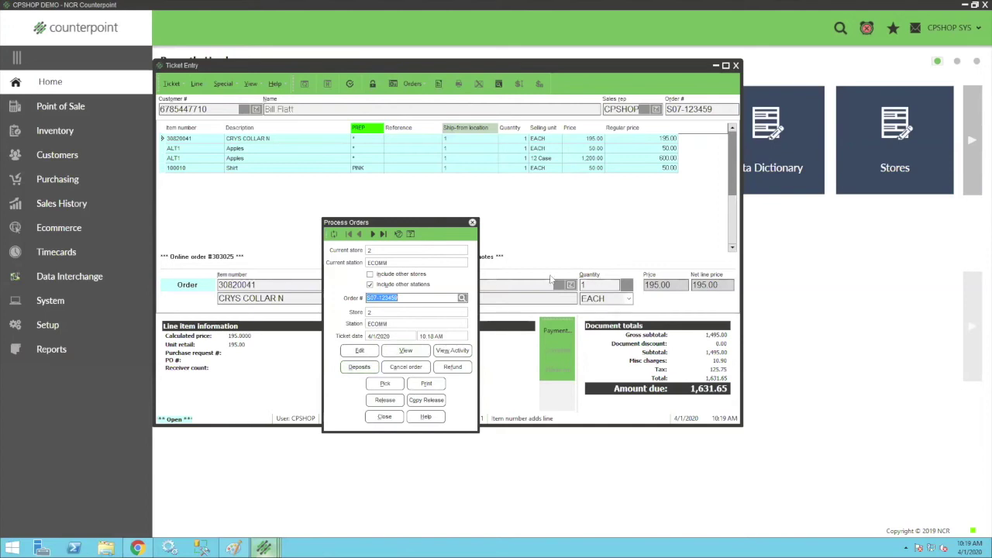
{"action": "left_click", "coordinate": [380, 399]}
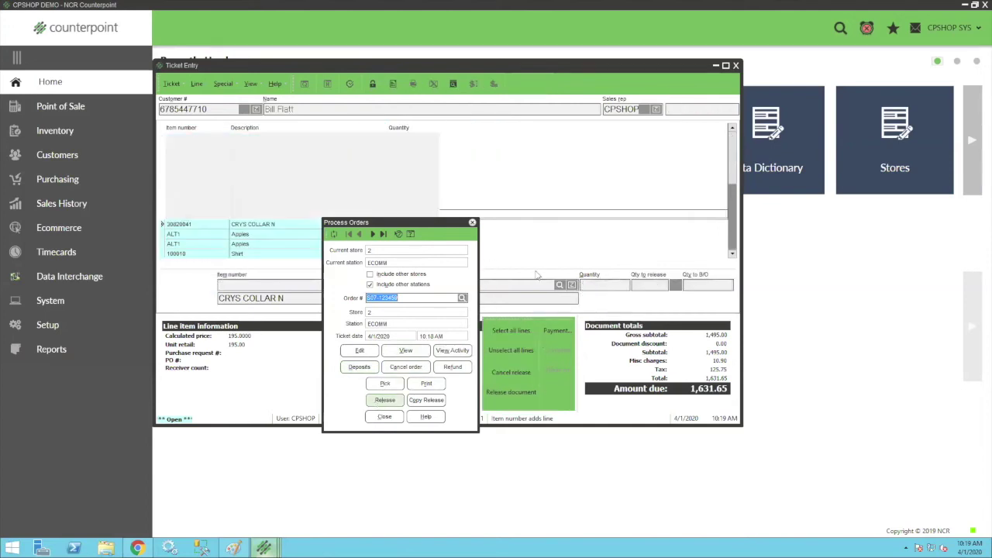
{"action": "left_click", "coordinate": [510, 333]}
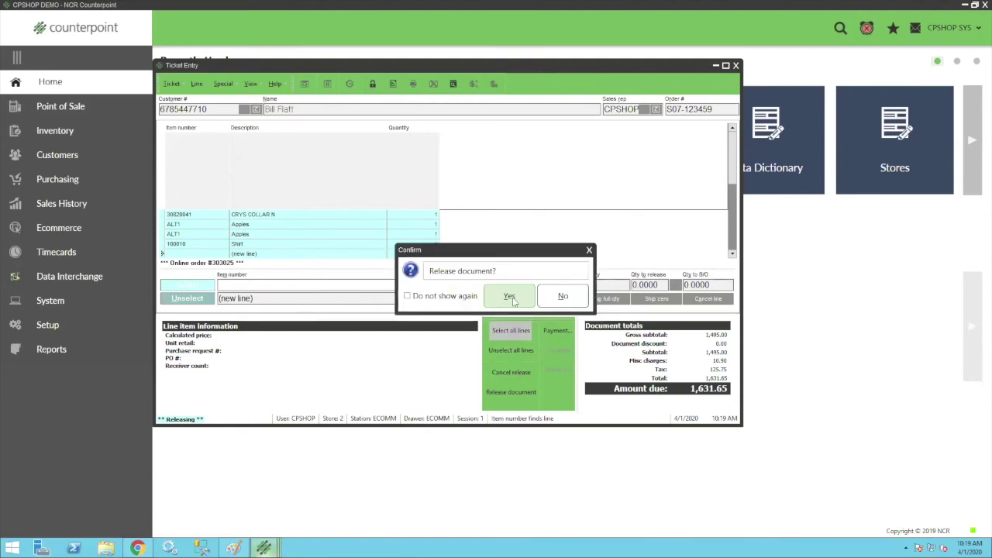
{"action": "left_click", "coordinate": [511, 295]}
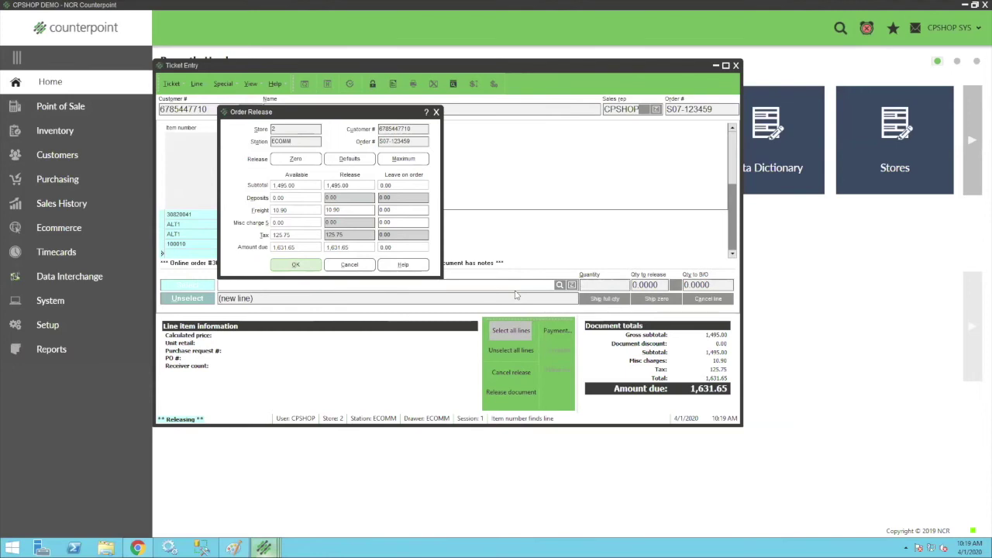
{"action": "left_click", "coordinate": [306, 265]}
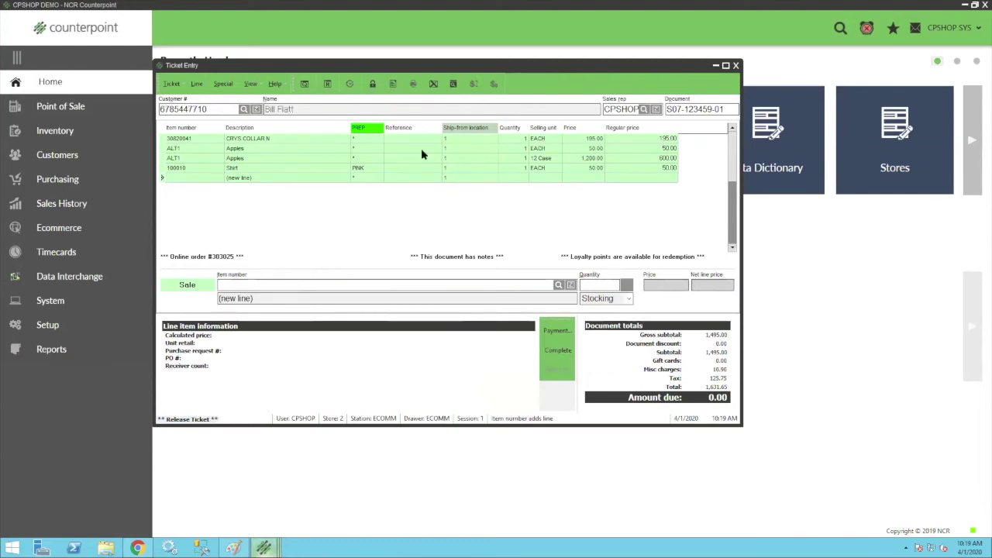
Complete the ticket and send an e-mail receipt to the customer's address.
{"action": "left_click", "coordinate": [554, 354]}
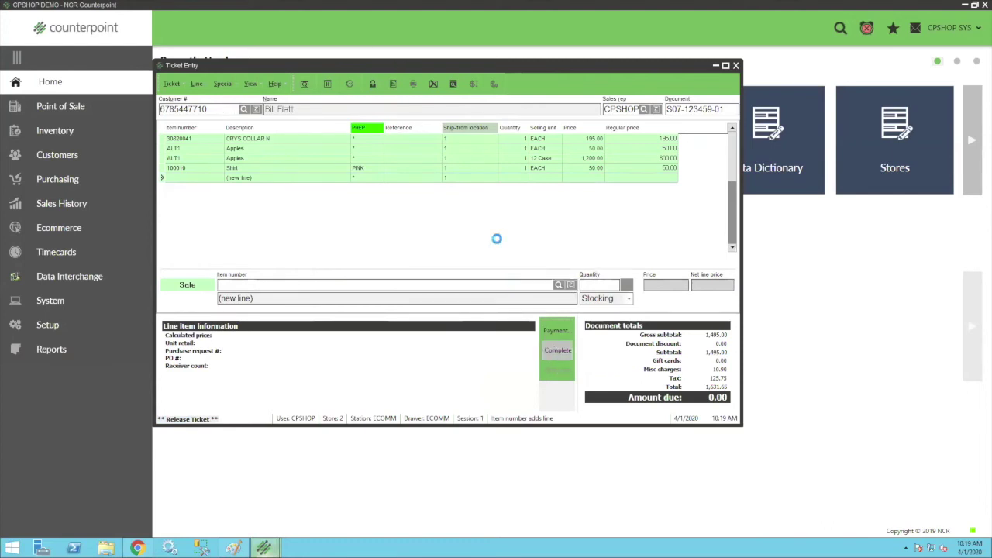
{"action": "left_click", "coordinate": [427, 283]}
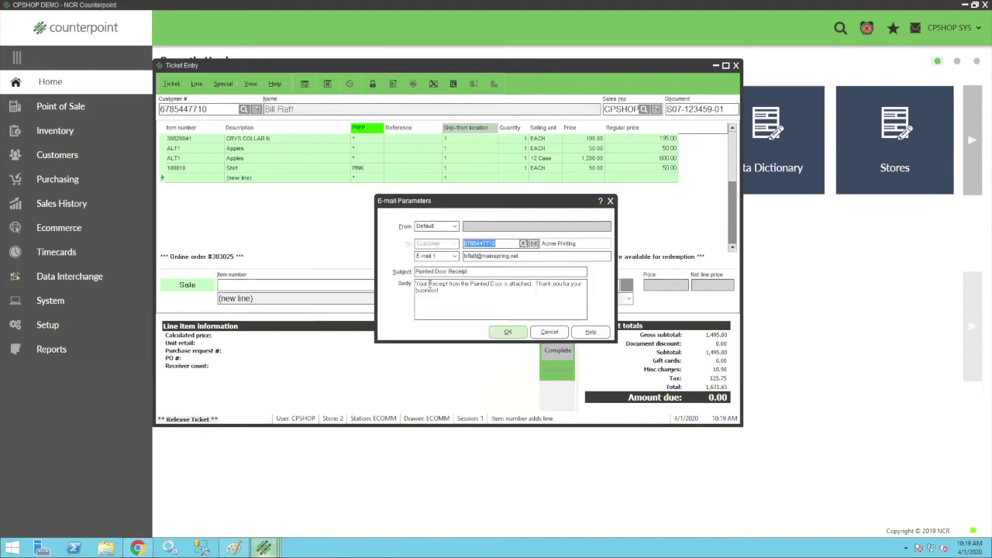
{"action": "left_click_drag", "start_coordinate": [524, 259], "coordinate": [418, 256]}
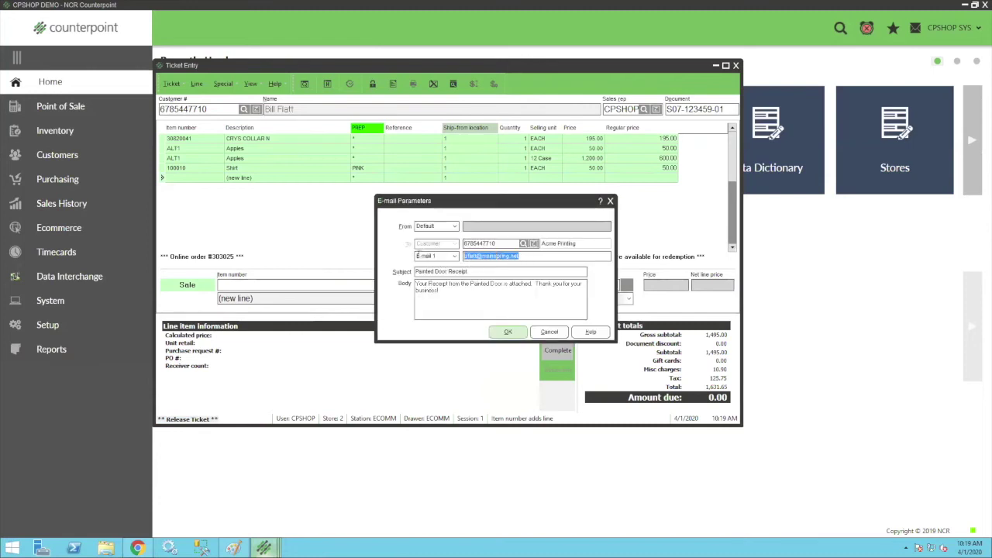
{"action": "left_click", "coordinate": [550, 331]}
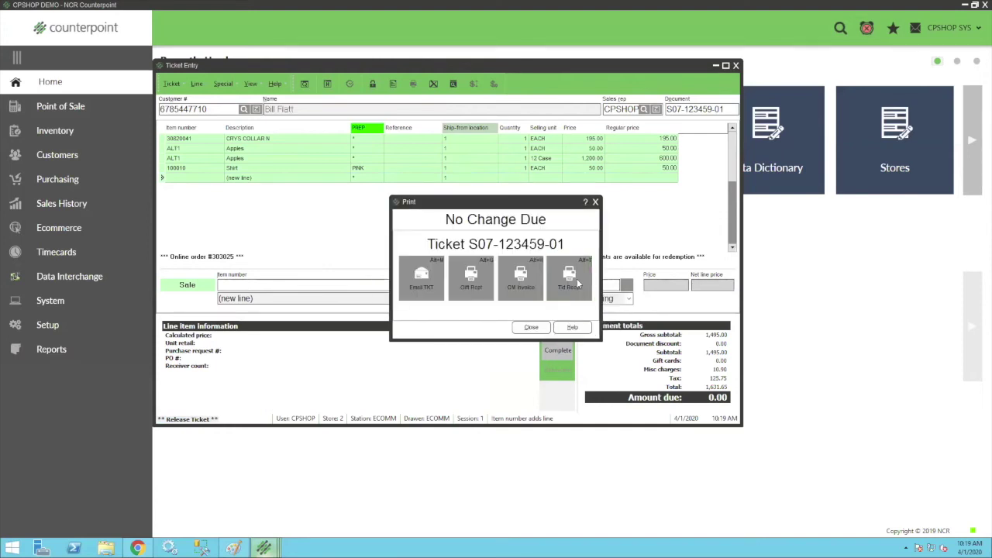
Preview the CM Invoice, dismiss the no-change-due summary, and close Ticket Entry.
{"action": "left_click", "coordinate": [578, 285]}
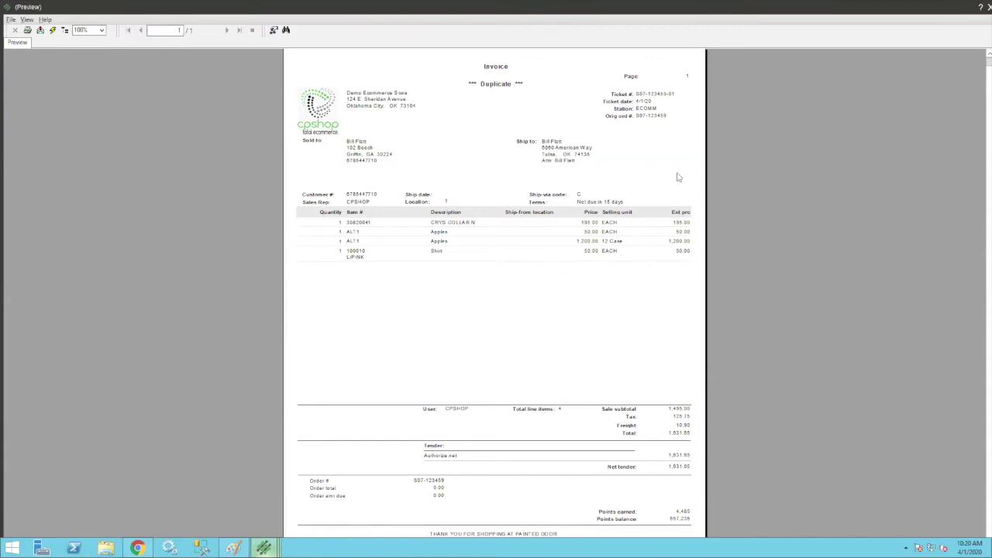
{"action": "left_click", "coordinate": [987, 7]}
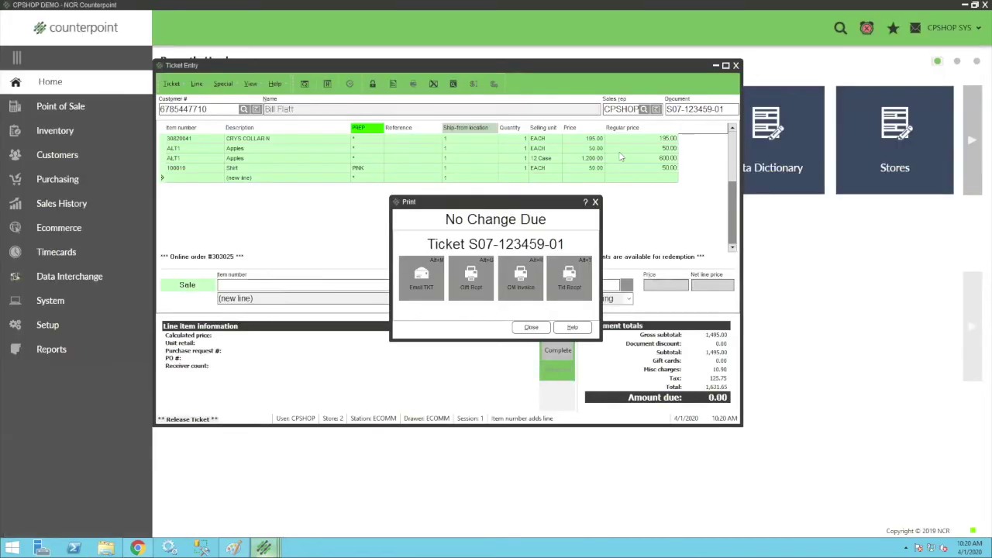
{"action": "left_click", "coordinate": [540, 328]}
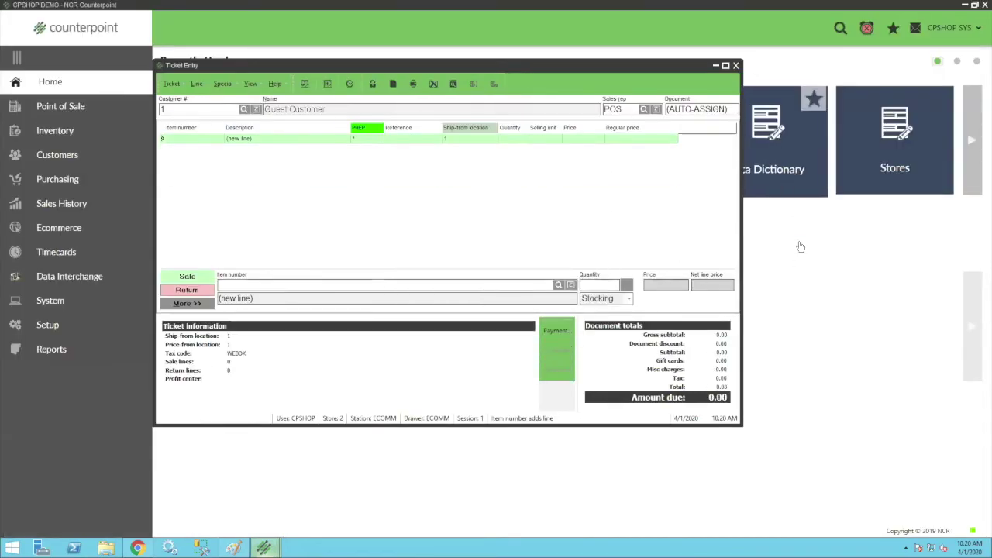
{"action": "left_click", "coordinate": [736, 67]}
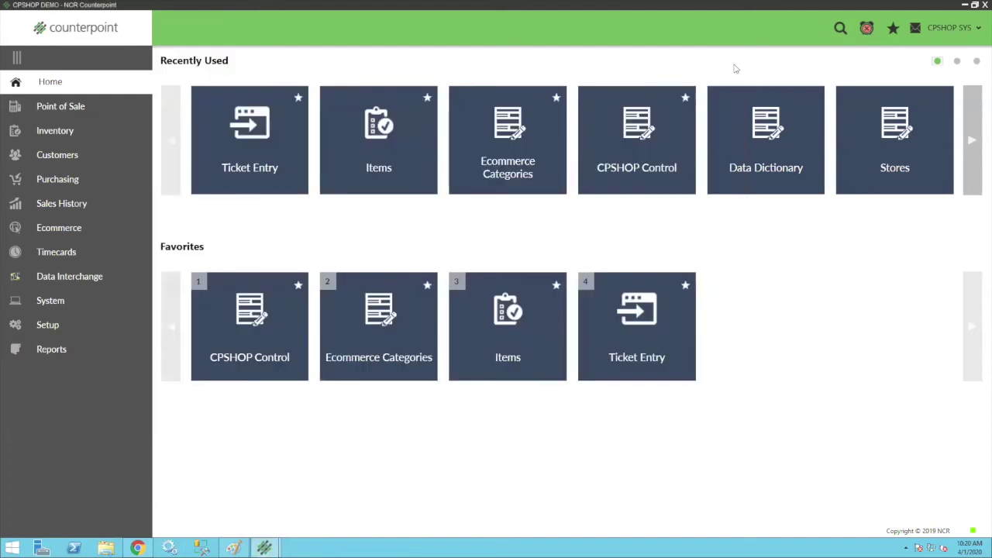
Return to Chrome and open the CPShop Gift Card purchase page.
{"action": "mouse_move", "coordinate": [273, 542]}
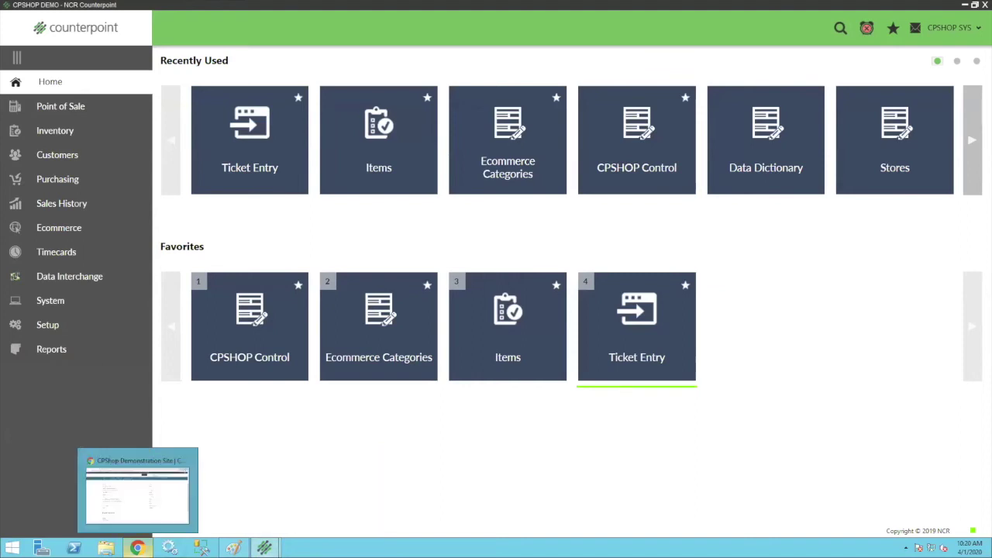
{"action": "left_click", "coordinate": [137, 548]}
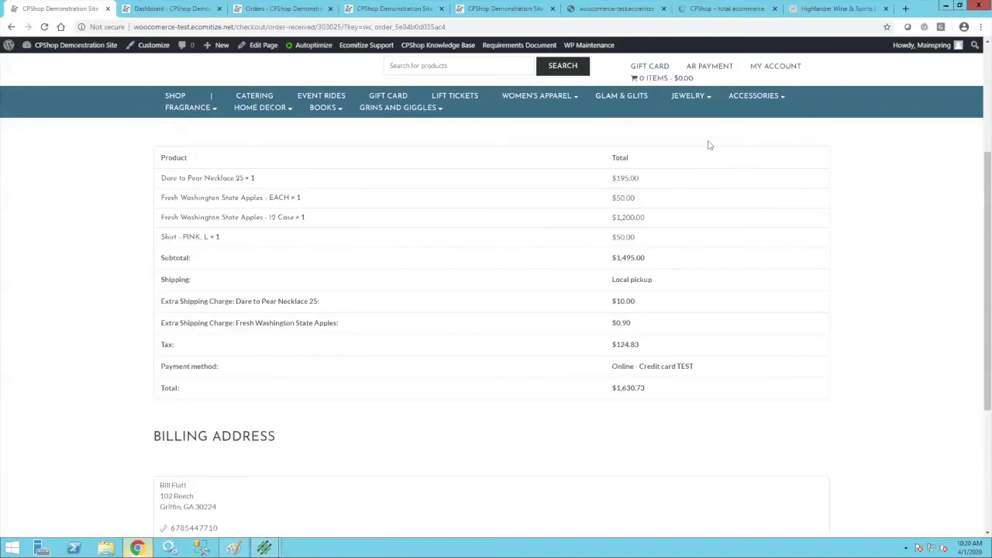
{"action": "scroll", "coordinate": [706, 145], "scroll_direction": "up", "scroll_amount": 3}
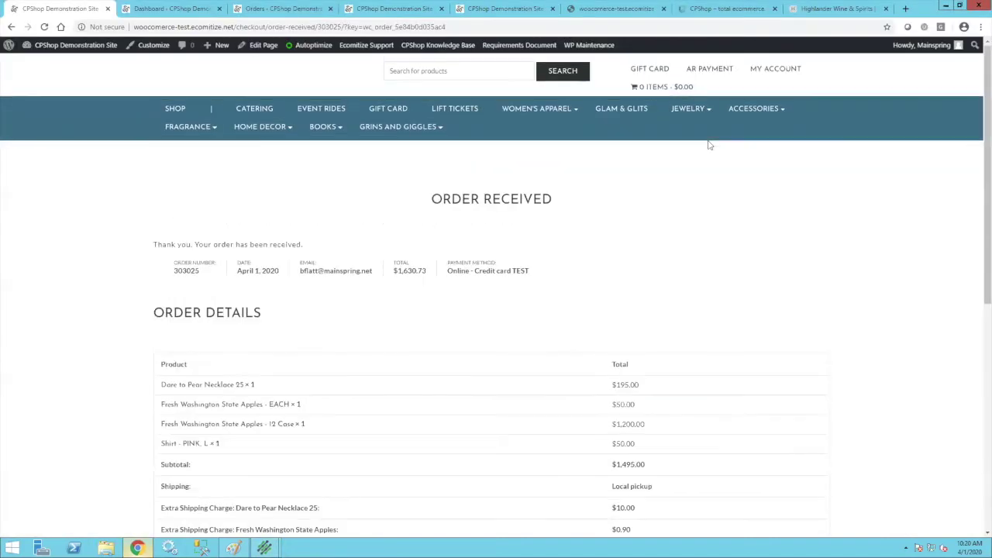
{"action": "left_click", "coordinate": [648, 73]}
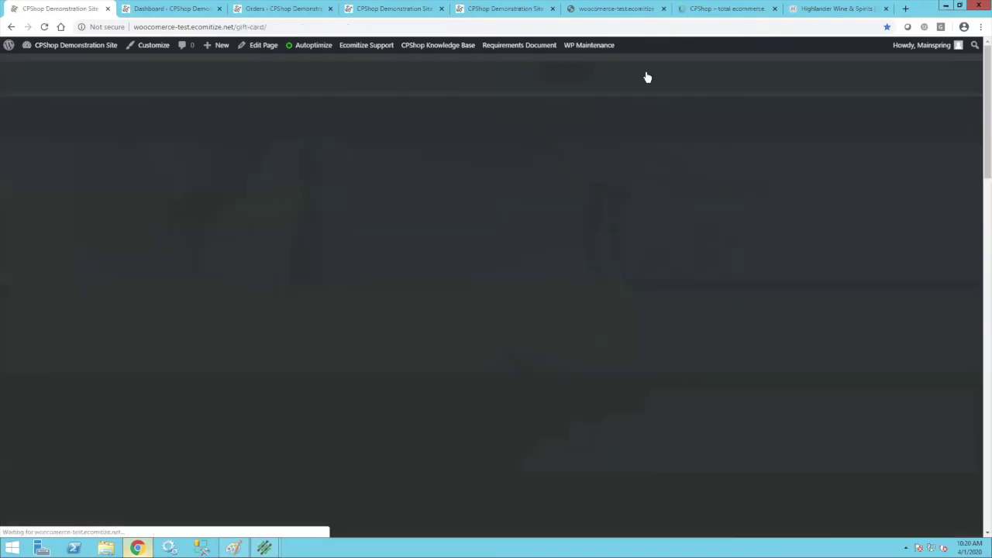
Choose a 500 gift card amount and select the recipient e-mail field.
{"action": "scroll", "coordinate": [363, 343], "scroll_direction": "down", "scroll_amount": 2}
{"action": "scroll", "coordinate": [363, 343], "scroll_direction": "down", "scroll_amount": 1}
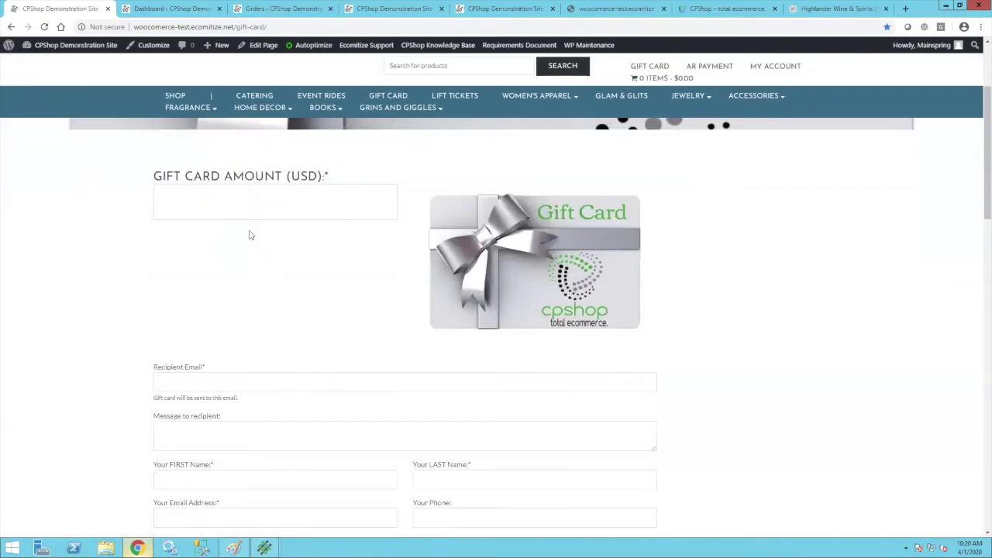
{"action": "left_click", "coordinate": [215, 196]}
{"action": "left_click", "coordinate": [186, 231]}
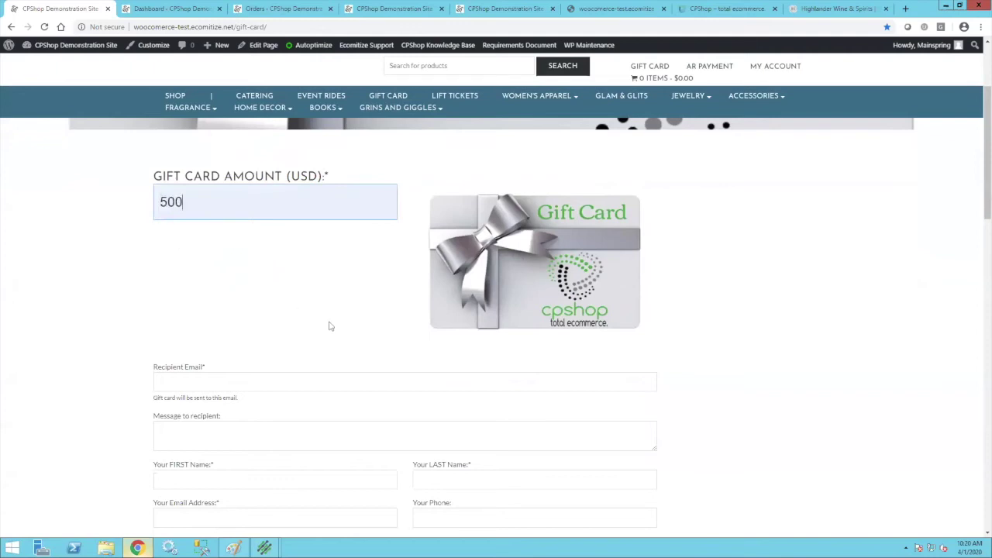
{"action": "left_click", "coordinate": [174, 382]}
Scroll through the gift card payment form and terms, then back to the top.
{"action": "scroll", "coordinate": [402, 416], "scroll_direction": "down", "scroll_amount": 3}
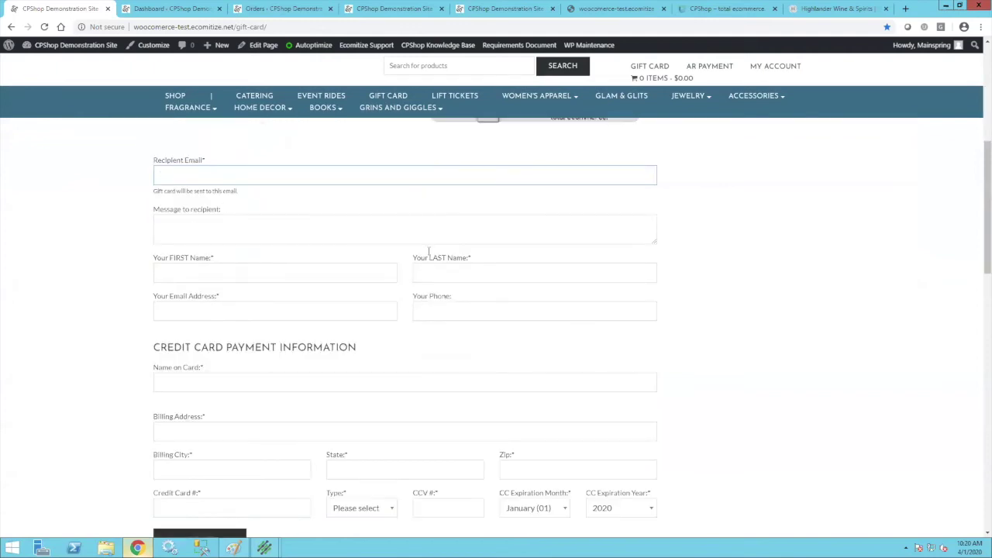
{"action": "scroll", "coordinate": [328, 395], "scroll_direction": "down", "scroll_amount": 3}
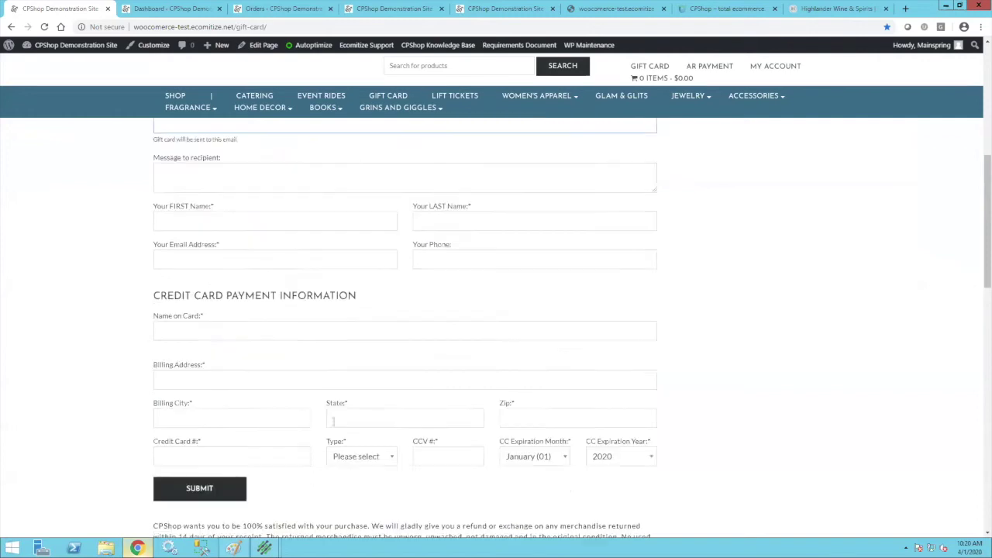
{"action": "scroll", "coordinate": [369, 488], "scroll_direction": "down", "scroll_amount": 2}
{"action": "scroll", "coordinate": [369, 488], "scroll_direction": "down", "scroll_amount": 3}
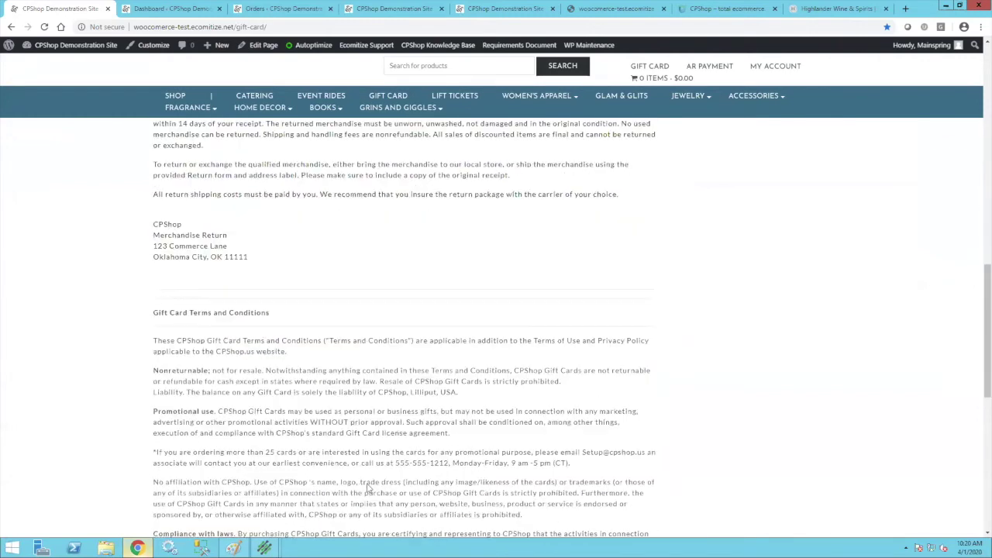
{"action": "scroll", "coordinate": [500, 458], "scroll_direction": "down", "scroll_amount": 2}
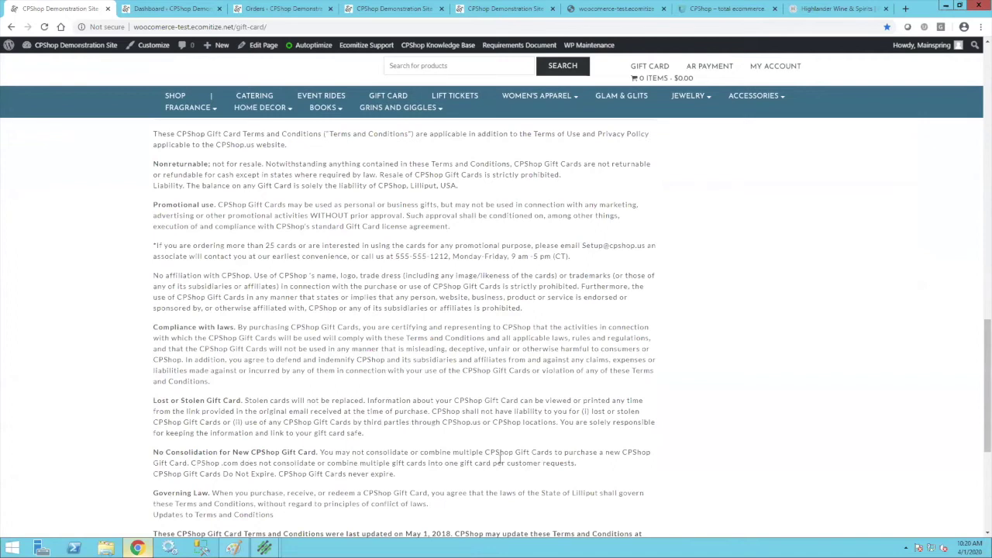
{"action": "scroll", "coordinate": [500, 459], "scroll_direction": "down", "scroll_amount": 3}
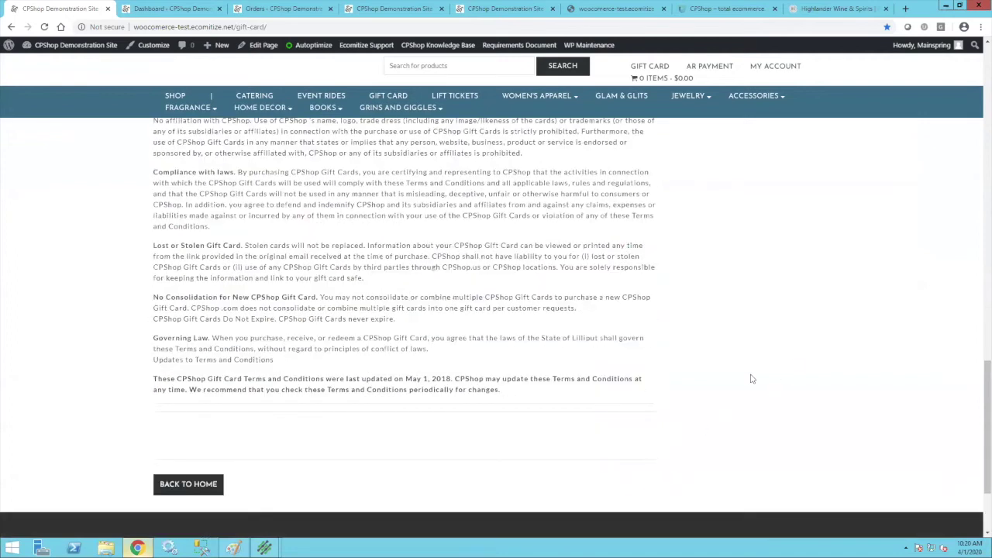
{"action": "scroll", "coordinate": [751, 378], "scroll_direction": "up", "scroll_amount": 8}
{"action": "scroll", "coordinate": [751, 378], "scroll_direction": "up", "scroll_amount": 5}
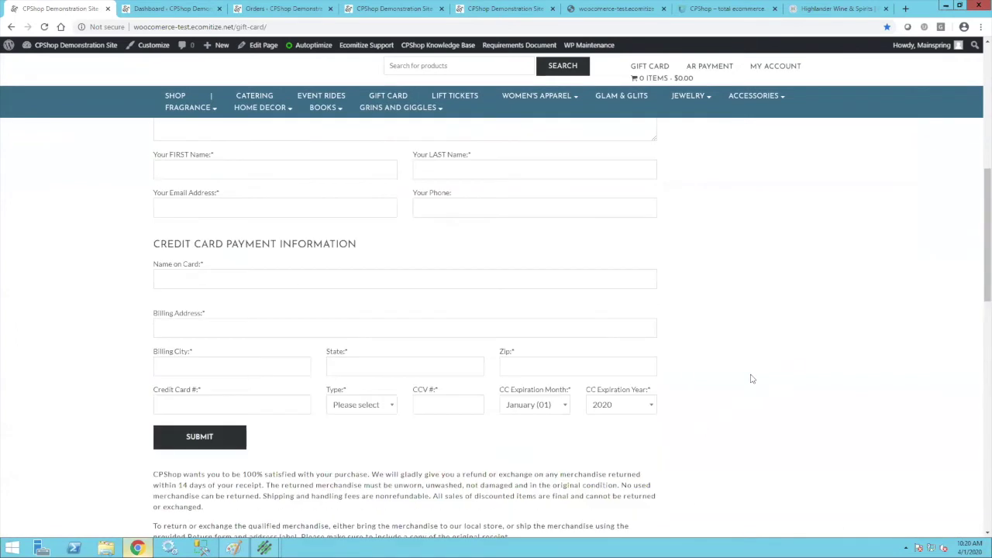
{"action": "scroll", "coordinate": [751, 378], "scroll_direction": "up", "scroll_amount": 6}
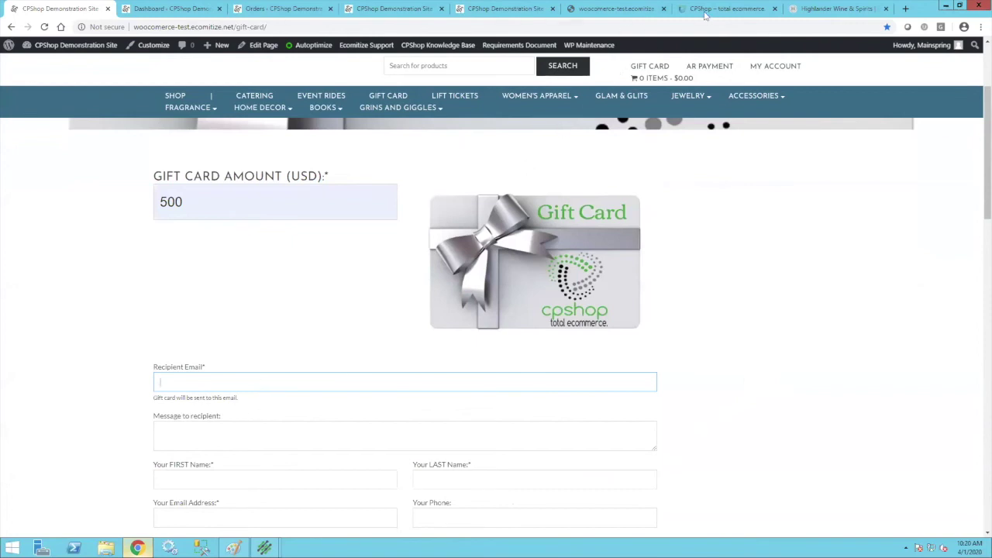
Open the $500.00 gift card preview and highlight the card number under the barcode.
{"action": "left_click", "coordinate": [616, 9]}
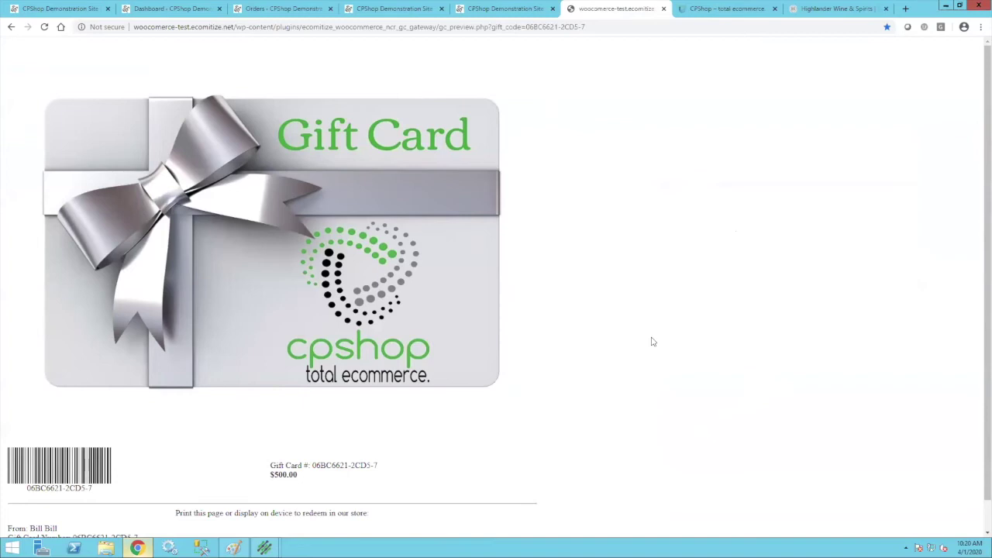
{"action": "scroll", "coordinate": [651, 341], "scroll_direction": "down", "scroll_amount": 1}
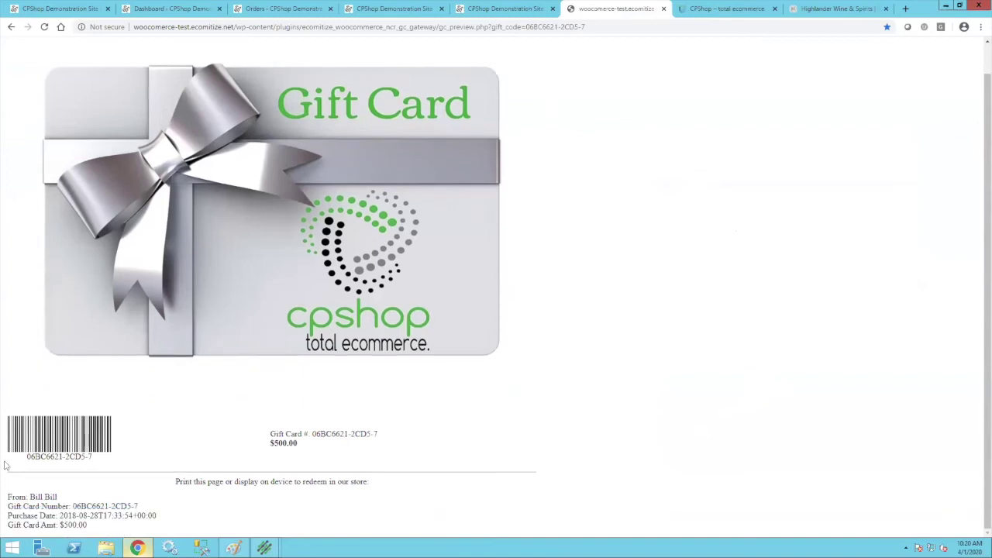
{"action": "left_click_drag", "start_coordinate": [93, 462], "coordinate": [24, 461]}
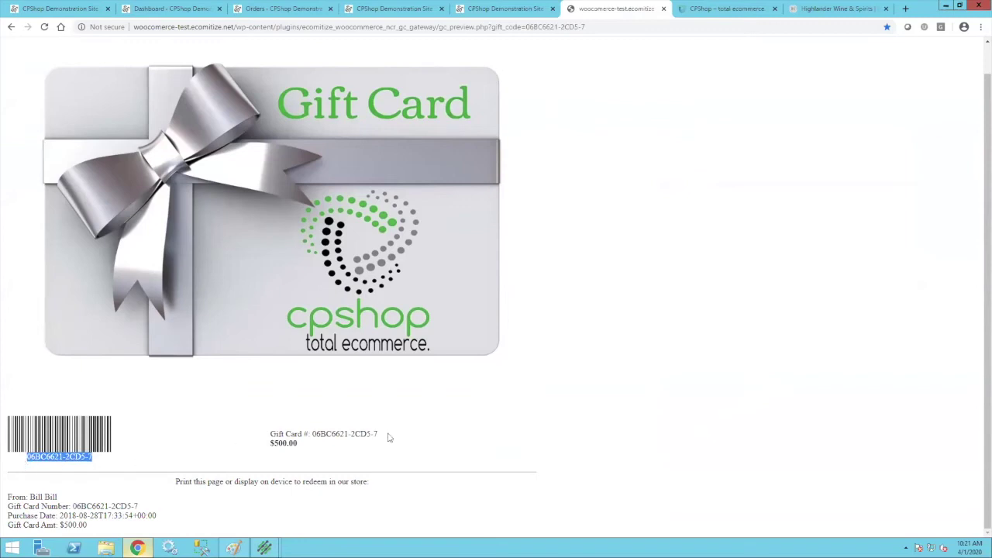
{"action": "mouse_move", "coordinate": [376, 433]}
{"action": "left_mouse_down"}
{"action": "mouse_move", "coordinate": [350, 435]}
{"action": "mouse_move", "coordinate": [378, 438]}
{"action": "left_mouse_up"}
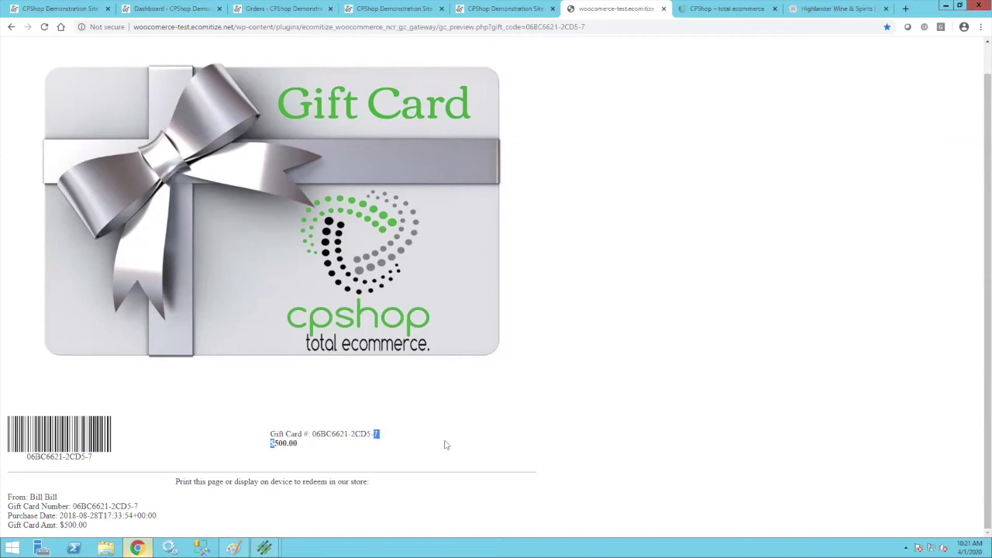
{"action": "left_click", "coordinate": [170, 428]}
Close the gift card preview and view the AR payment form under My Account.
{"action": "key", "text": "ctrl+w"}
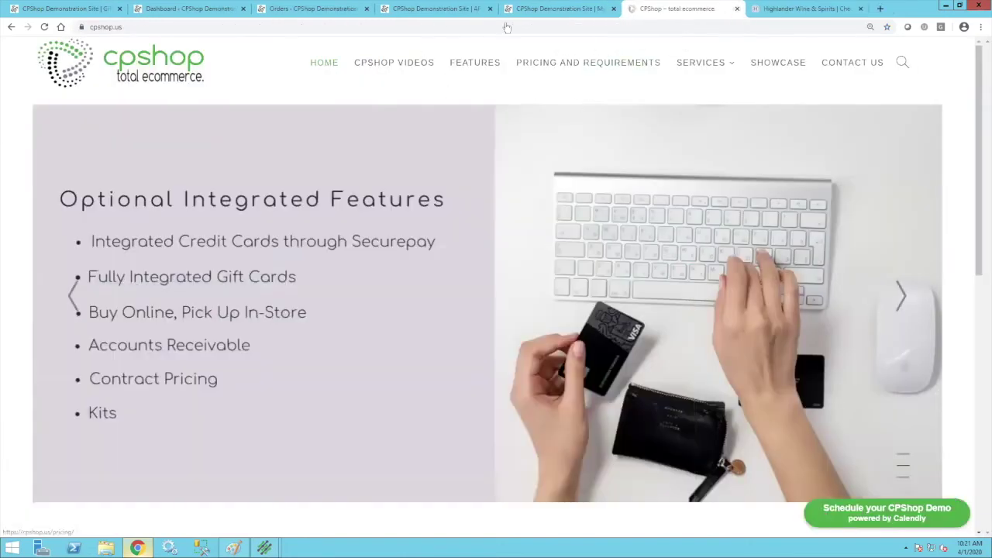
{"action": "left_click", "coordinate": [534, 9]}
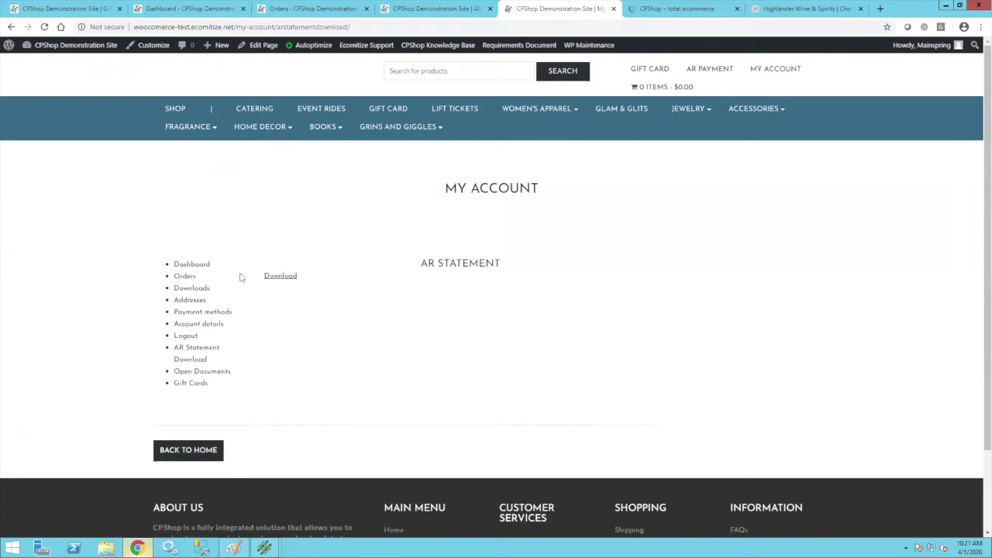
{"action": "left_click", "coordinate": [715, 72]}
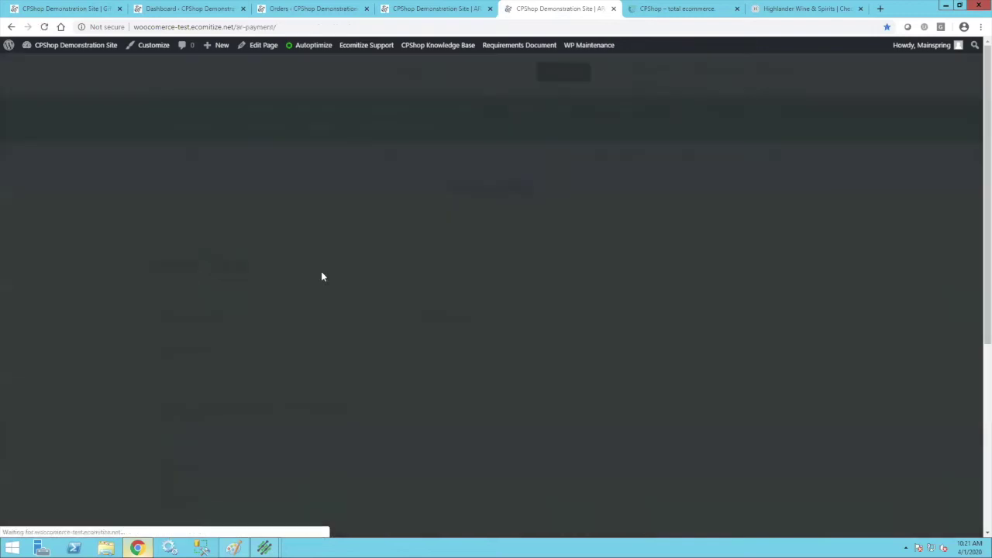
{"action": "scroll", "coordinate": [586, 280], "scroll_direction": "down", "scroll_amount": 1}
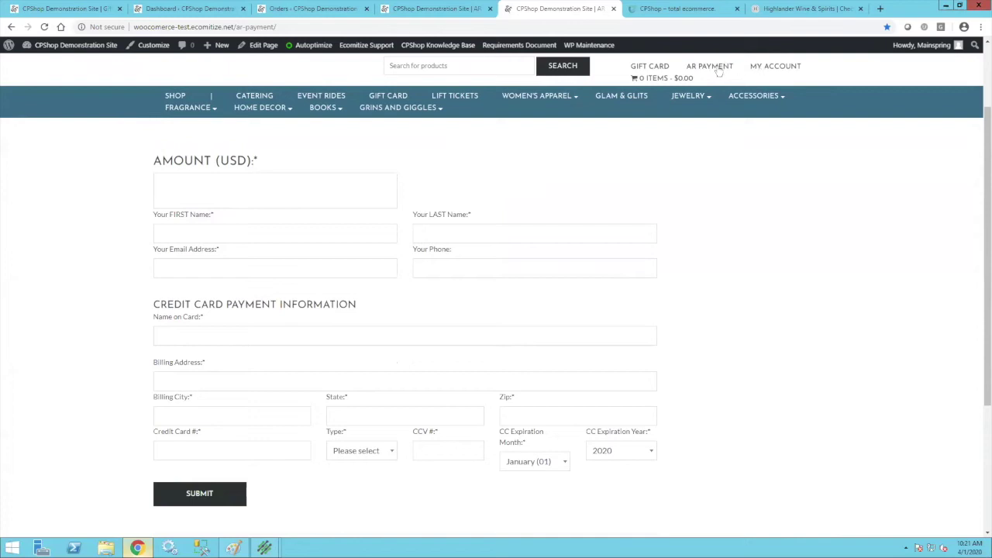
Download the AR statement PDF showing a 6,518.28 balance forward and a 61.71 ticket.
{"action": "left_click", "coordinate": [769, 69]}
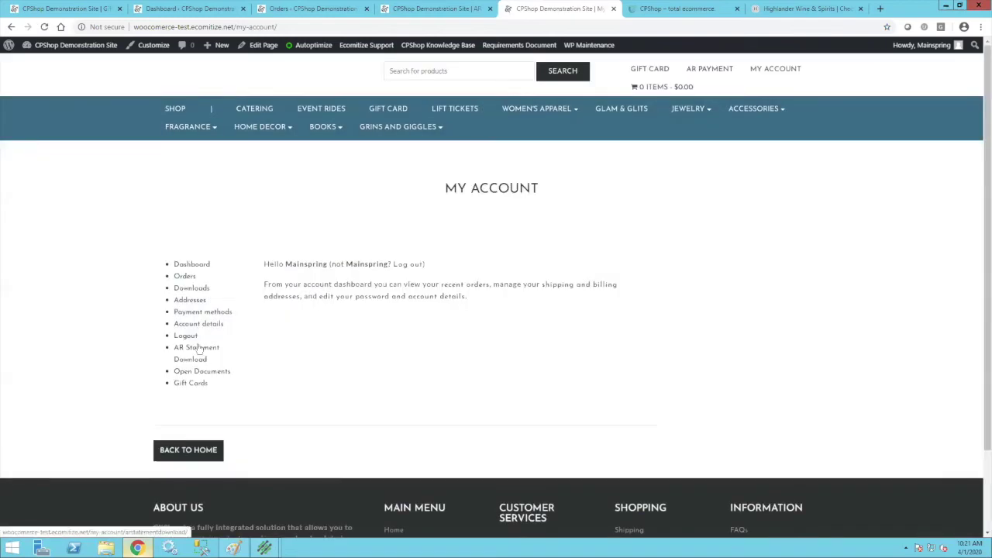
{"action": "left_click", "coordinate": [196, 348]}
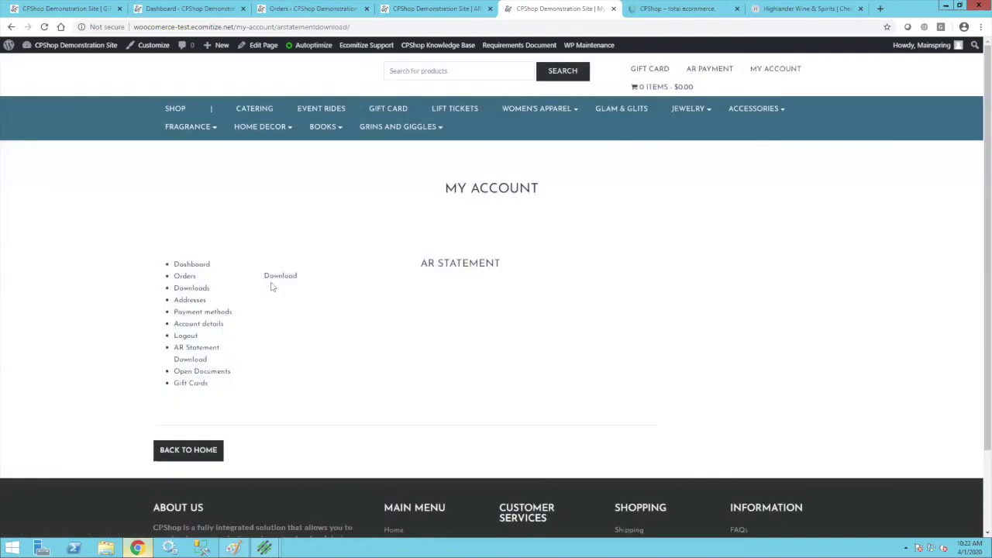
{"action": "left_click", "coordinate": [281, 277]}
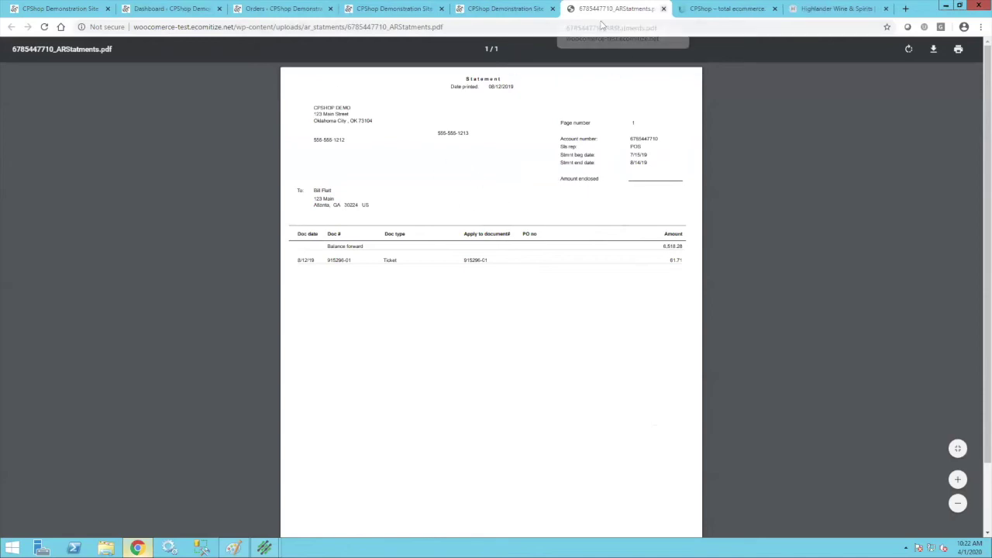
{"action": "left_click", "coordinate": [663, 8]}
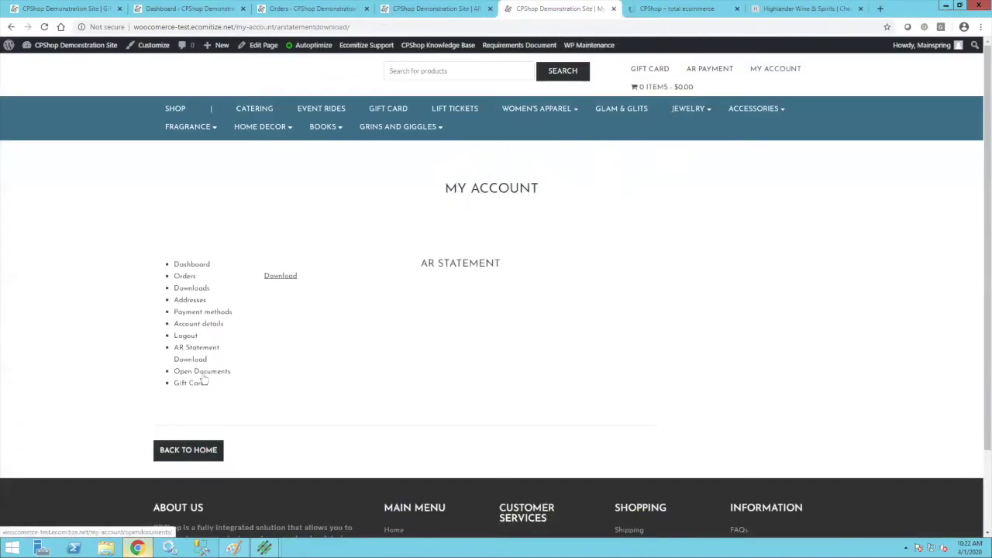
Review the Open Documents table of tickets and payments with its 216008.07 final balance.
{"action": "left_click", "coordinate": [205, 373]}
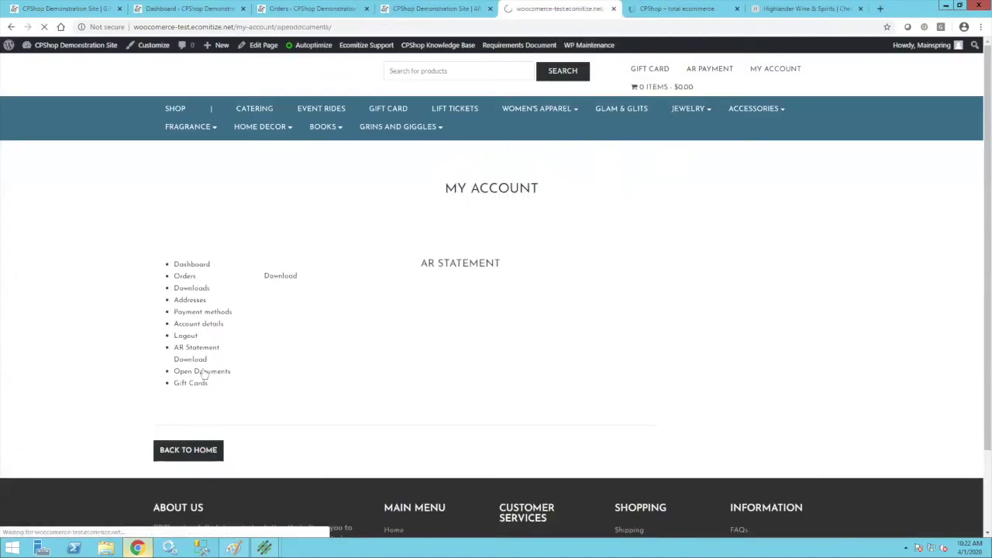
{"action": "scroll", "coordinate": [499, 392], "scroll_direction": "down", "scroll_amount": 15}
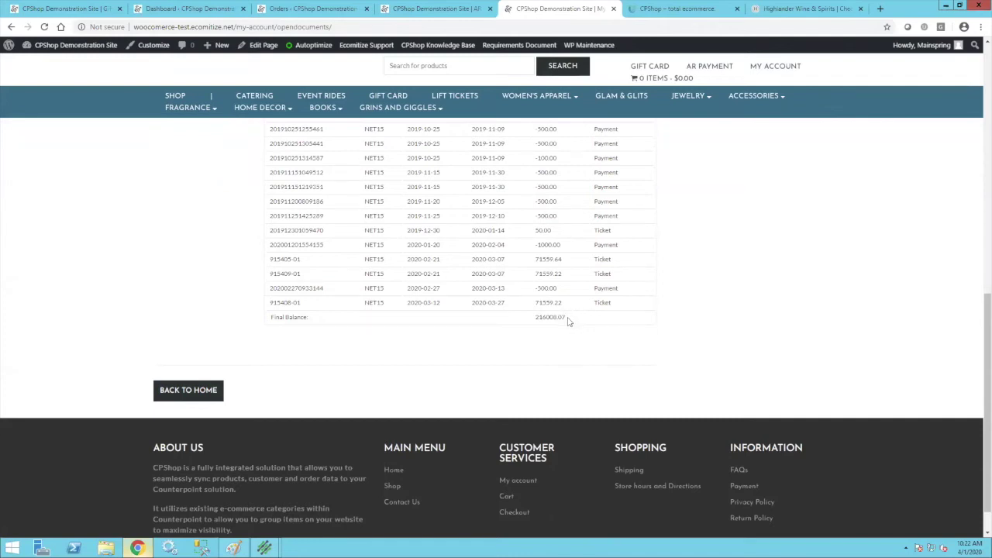
{"action": "scroll", "coordinate": [568, 321], "scroll_direction": "up", "scroll_amount": 15}
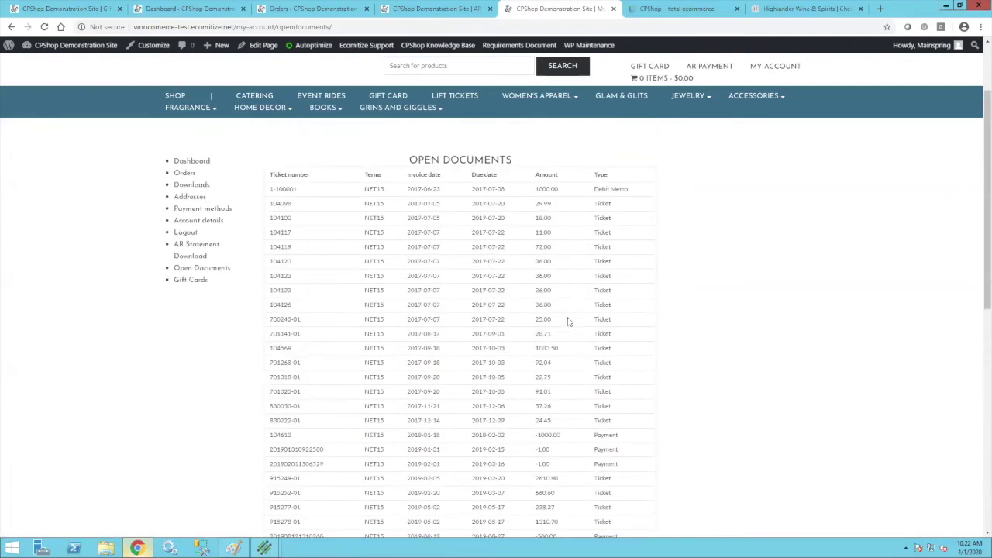
{"action": "scroll", "coordinate": [565, 361], "scroll_direction": "down", "scroll_amount": 4}
{"action": "scroll", "coordinate": [565, 362], "scroll_direction": "up", "scroll_amount": 4}
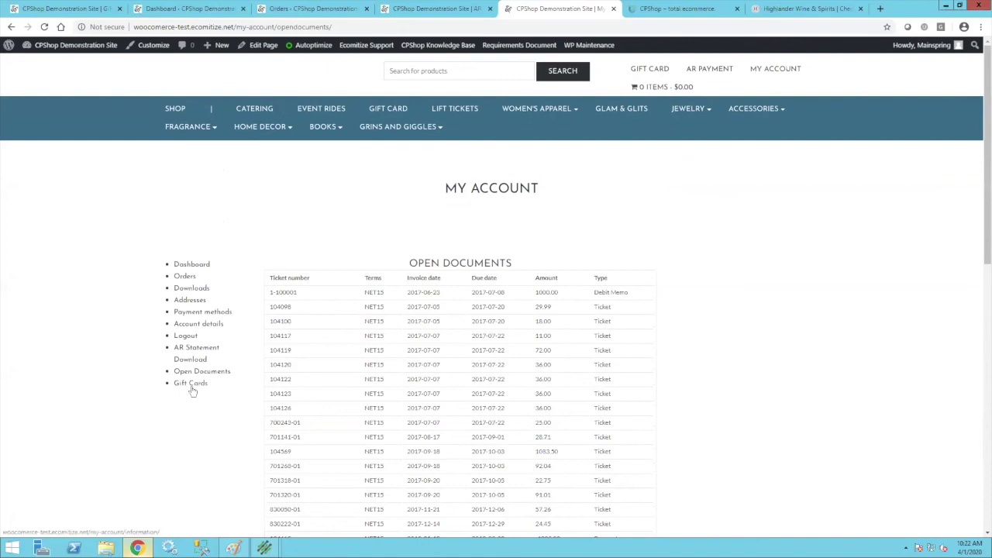
Check a saved gift card code's balance under Gift Cards, which returns $0.00.
{"action": "left_click", "coordinate": [192, 387]}
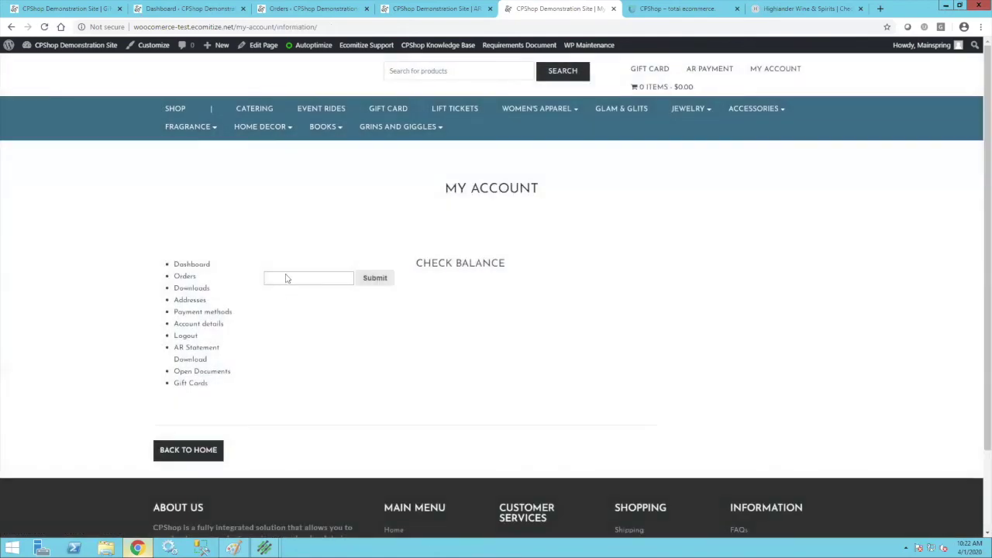
{"action": "left_click", "coordinate": [286, 277]}
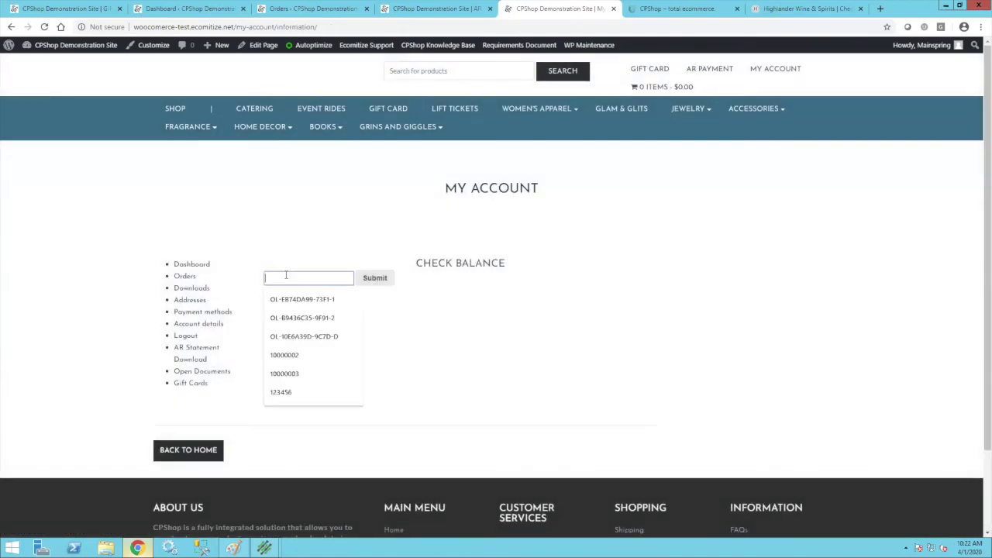
{"action": "left_click", "coordinate": [326, 300]}
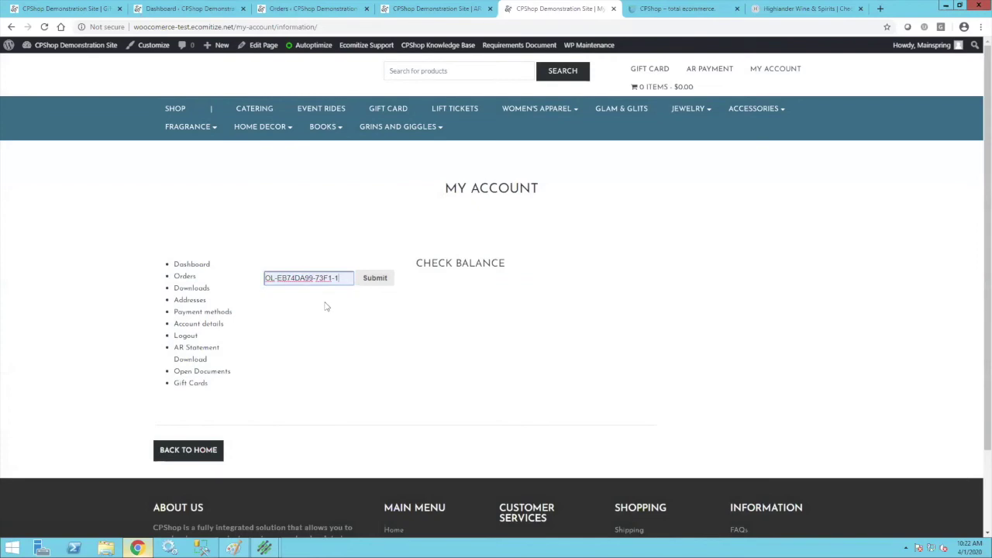
{"action": "left_click", "coordinate": [380, 281]}
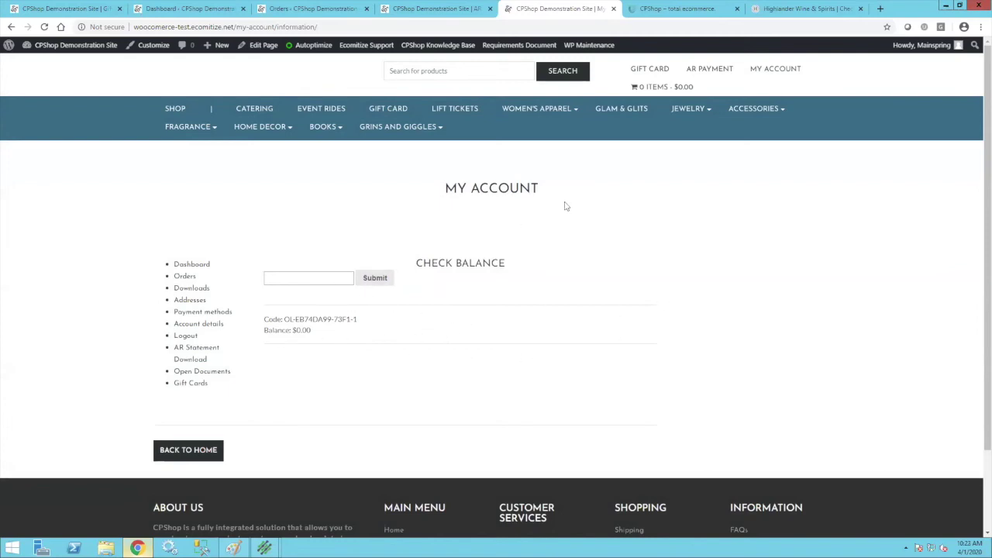
View the cpshop.us Contact Us page, then return to the Gift Card purchase page.
{"action": "left_click", "coordinate": [701, 6]}
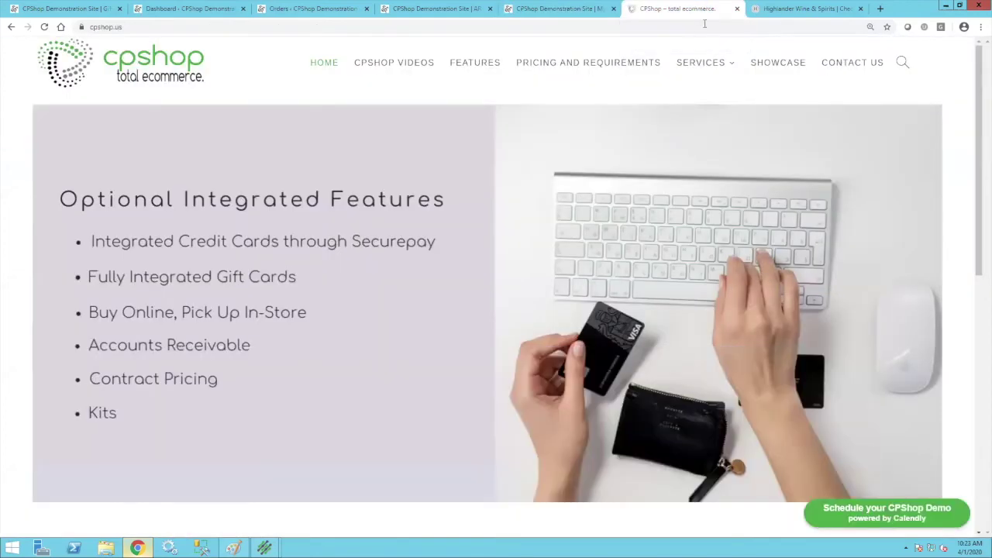
{"action": "left_click", "coordinate": [853, 62]}
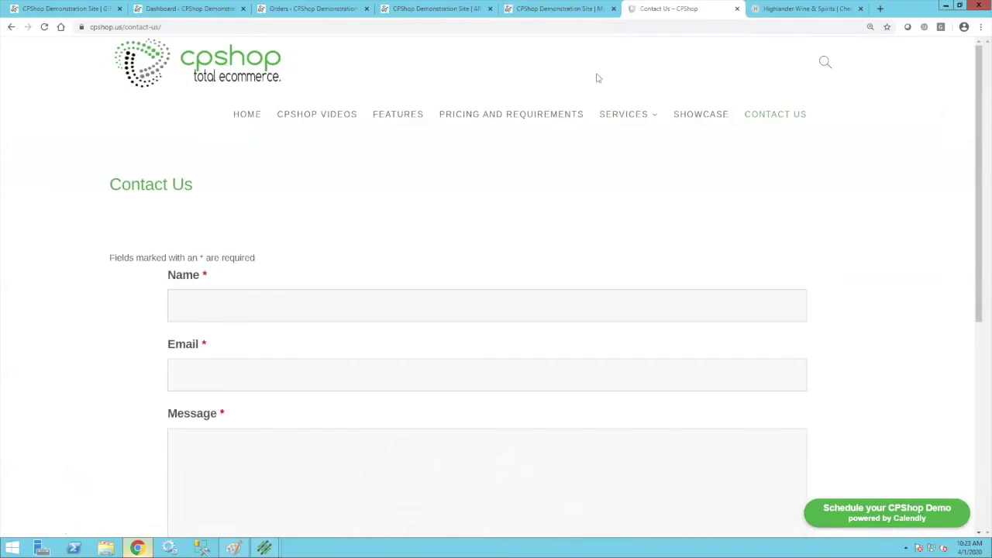
{"action": "mouse_move", "coordinate": [657, 113]}
{"action": "left_click", "coordinate": [83, 10]}
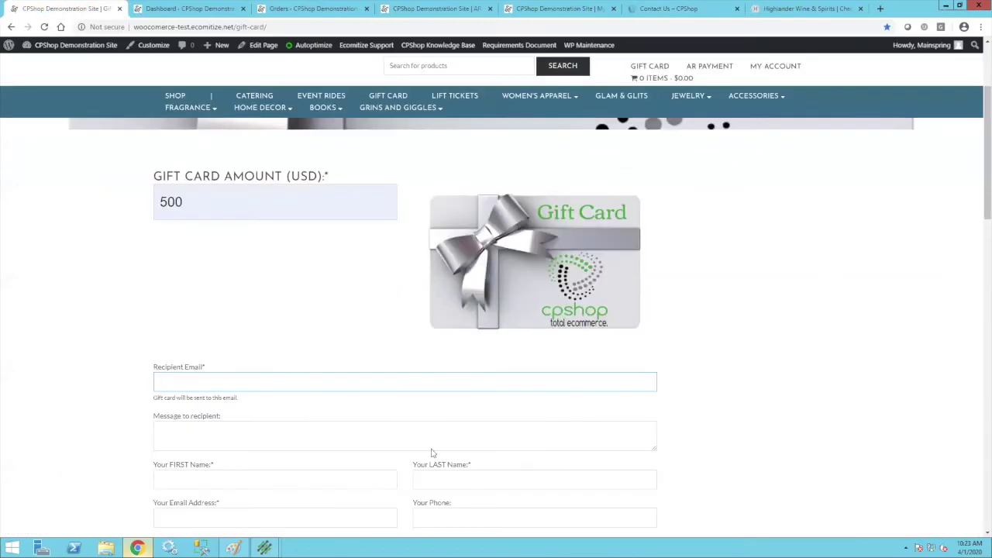
Bring Counterpoint to the front and show the five Customers menu tiles.
{"action": "mouse_move", "coordinate": [264, 546]}
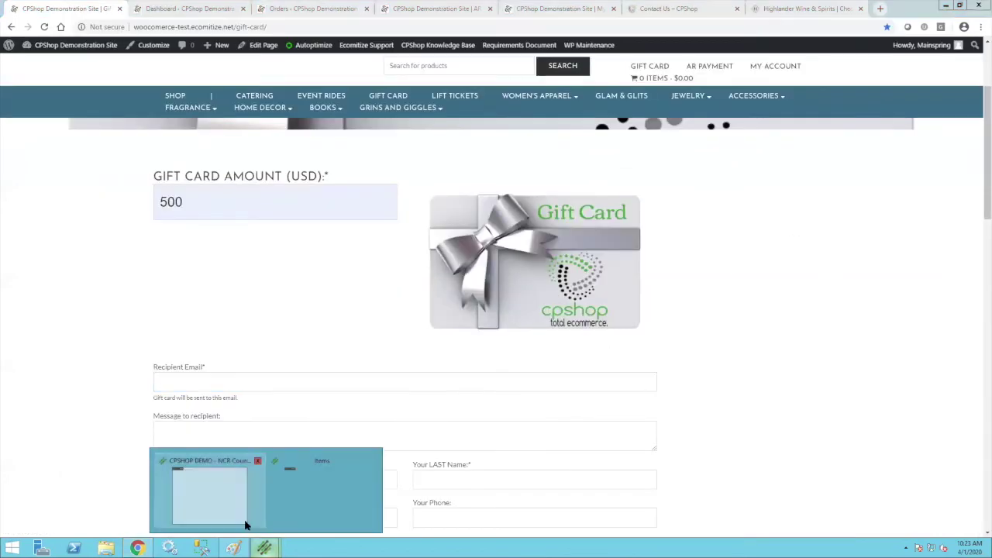
{"action": "left_click", "coordinate": [215, 496]}
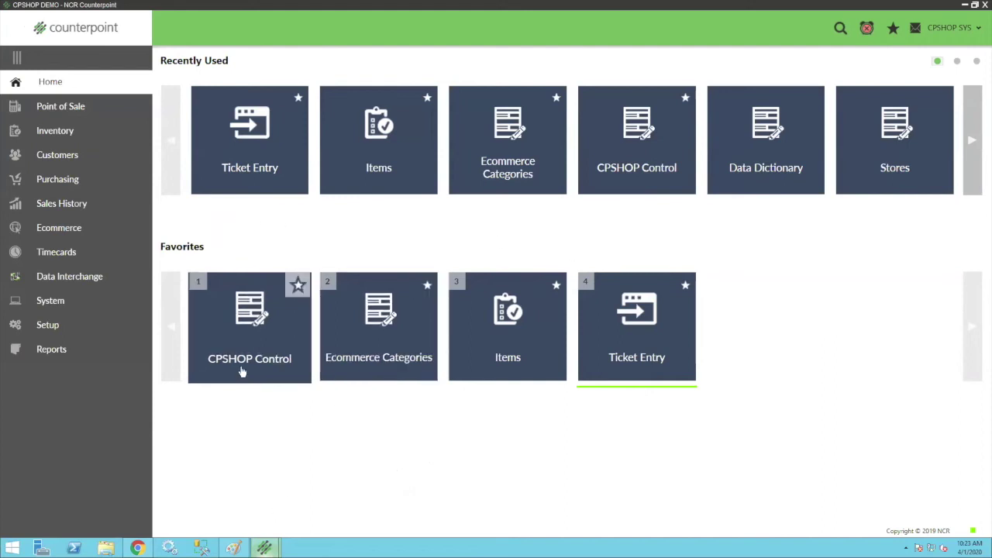
{"action": "left_click", "coordinate": [64, 159]}
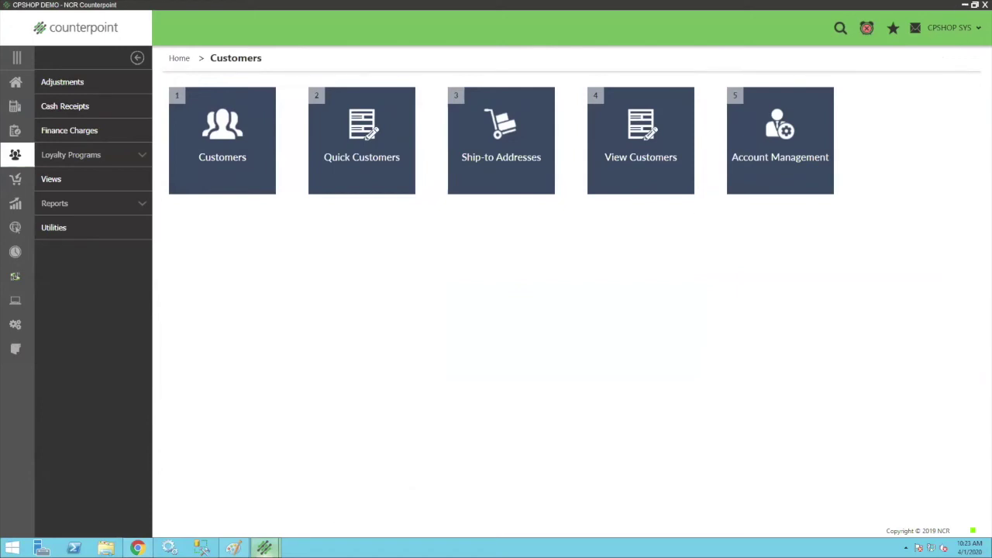
Bring up the CRYS COLLAR N Items window, move it aside to review, then close it.
{"action": "mouse_move", "coordinate": [264, 547]}
{"action": "left_click", "coordinate": [317, 498]}
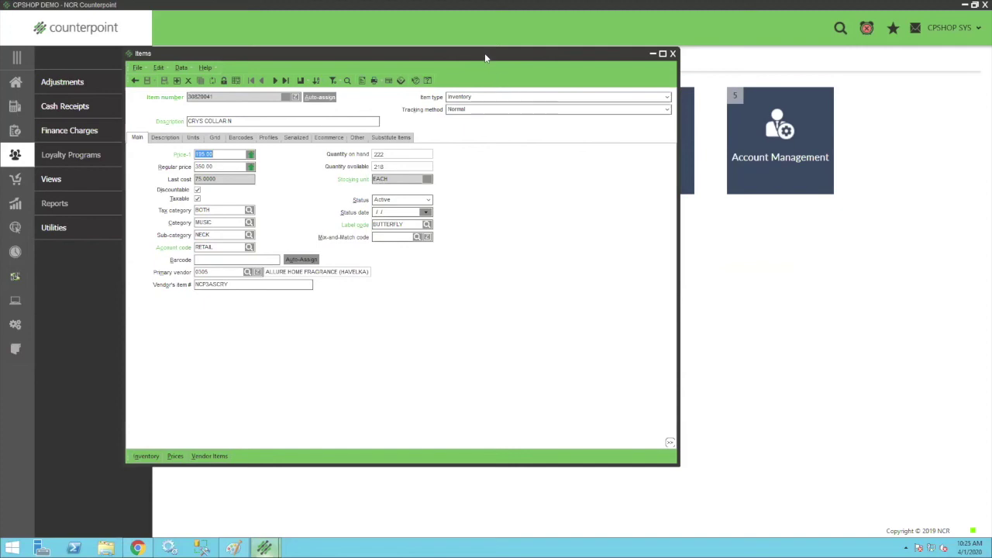
{"action": "left_click_drag", "start_coordinate": [485, 56], "coordinate": [564, 58]}
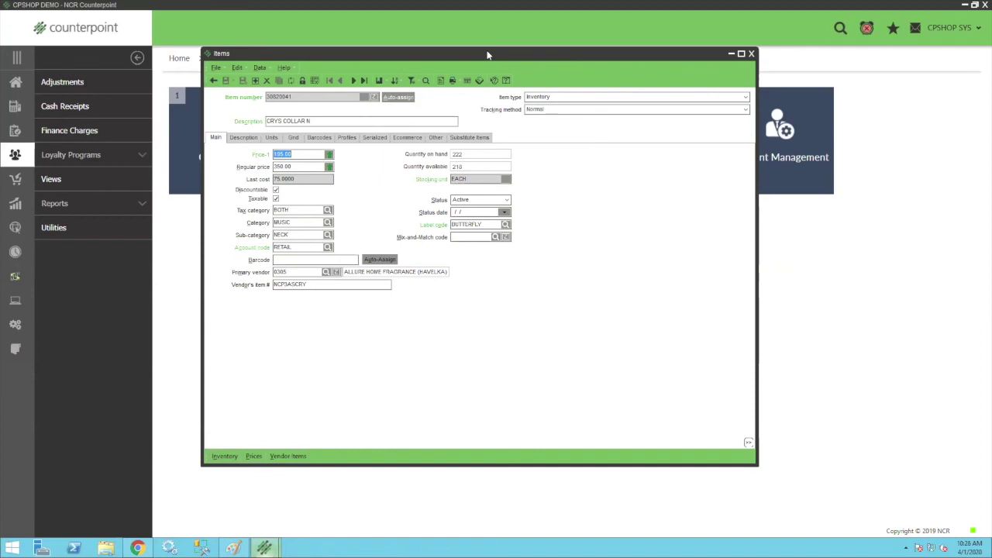
{"action": "left_click", "coordinate": [751, 55]}
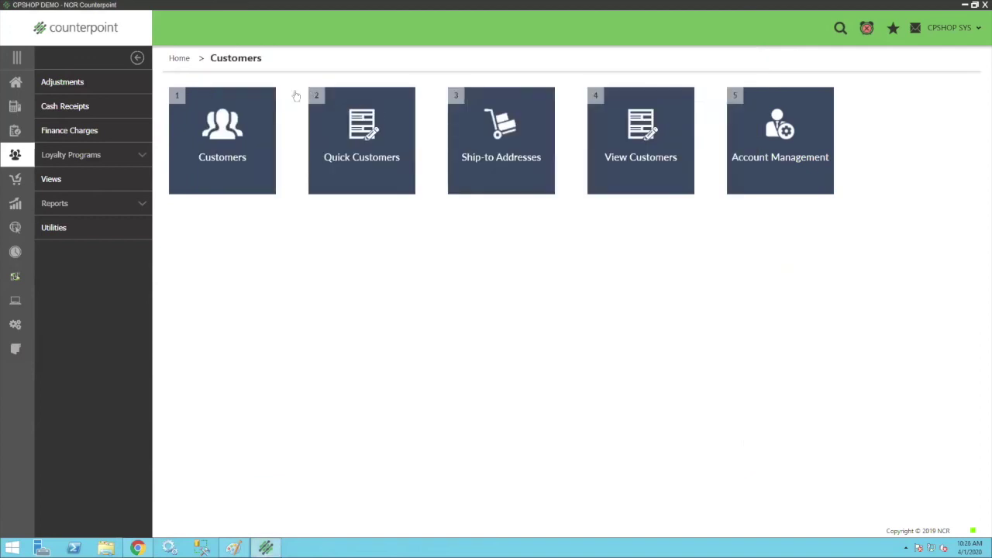
Open Customers, advance two records, and view the Activity tab showing WC REWARD with 11,021 points.
{"action": "left_click", "coordinate": [204, 161]}
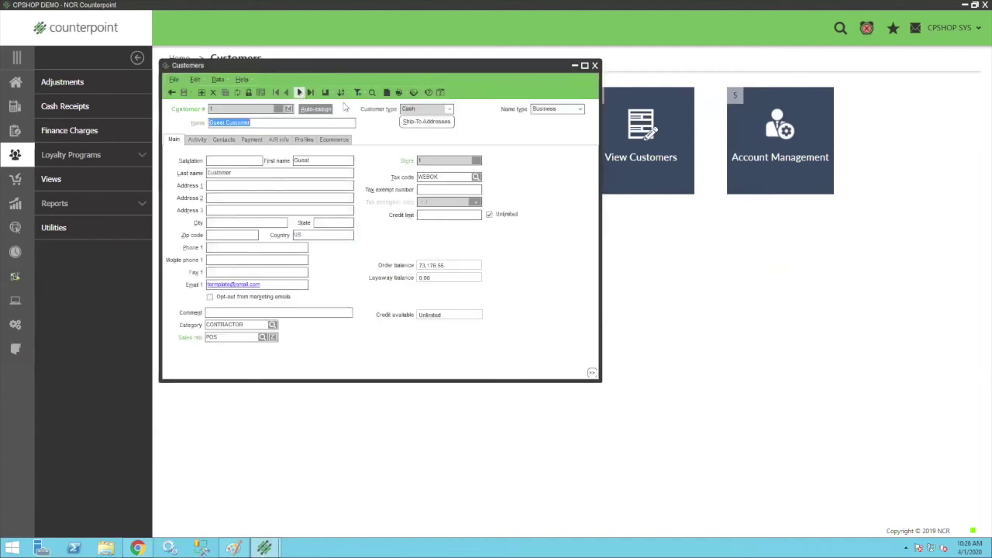
{"action": "left_click", "coordinate": [300, 92]}
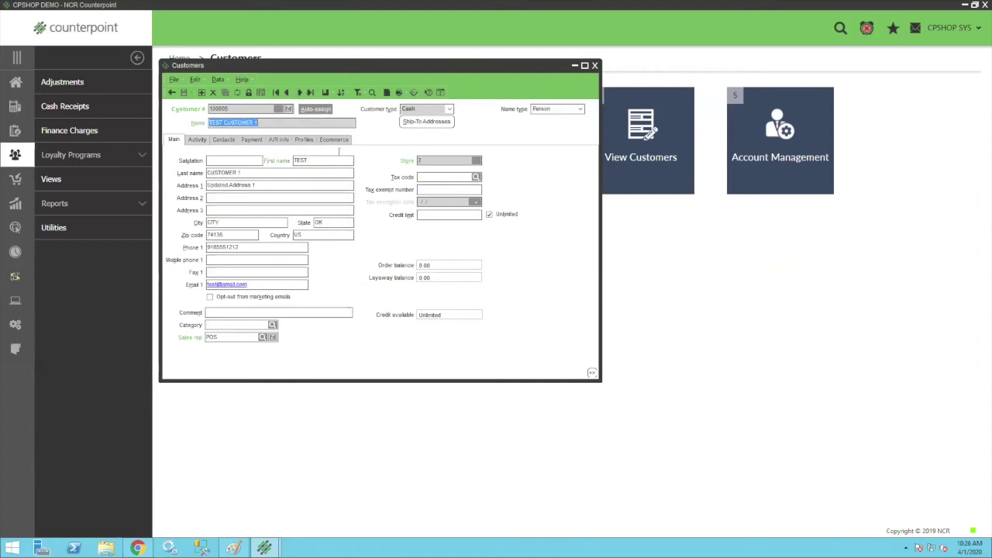
{"action": "left_click", "coordinate": [299, 92]}
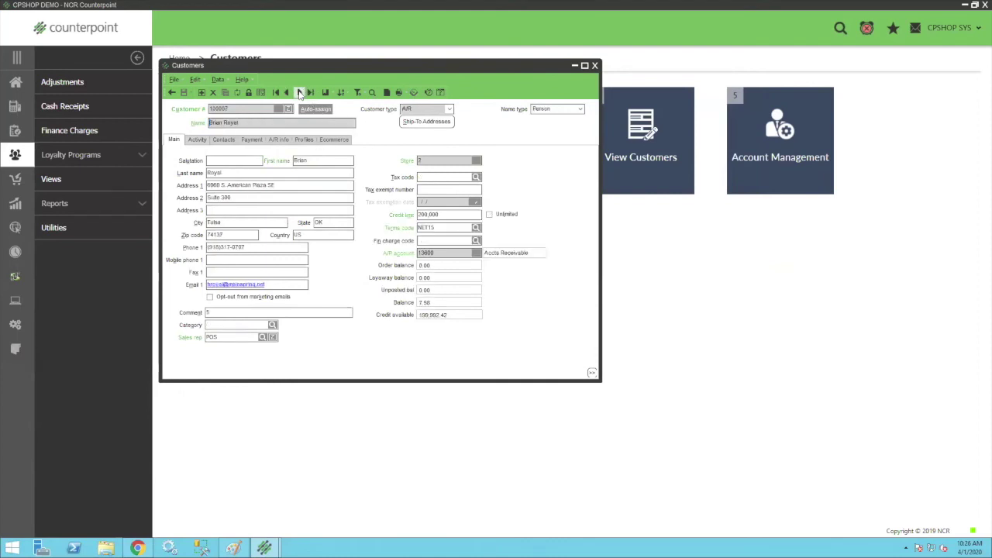
{"action": "left_click", "coordinate": [199, 139]}
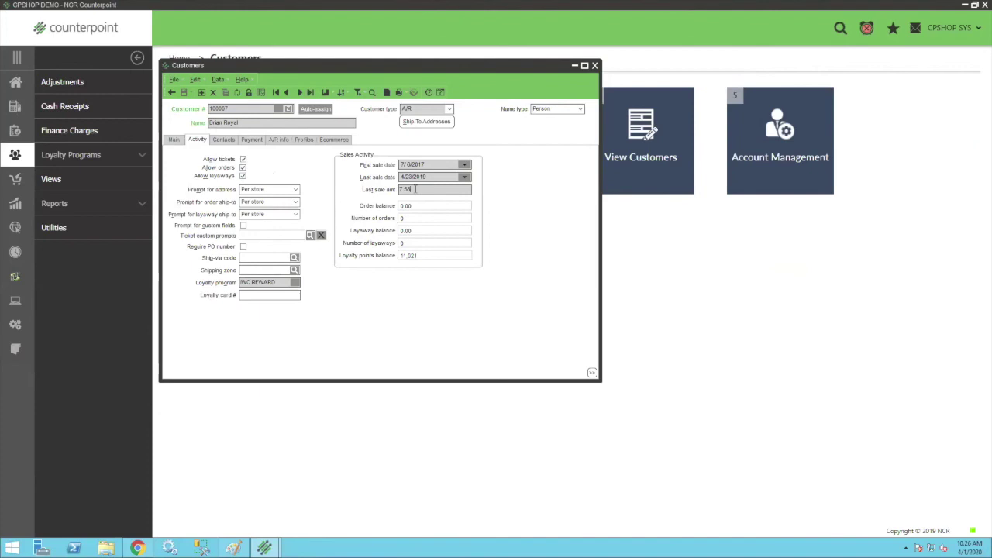
Return the customer record to its Main tab, shrink Counterpoint, and bring up the CPShop gift card page.
{"action": "left_click", "coordinate": [175, 141]}
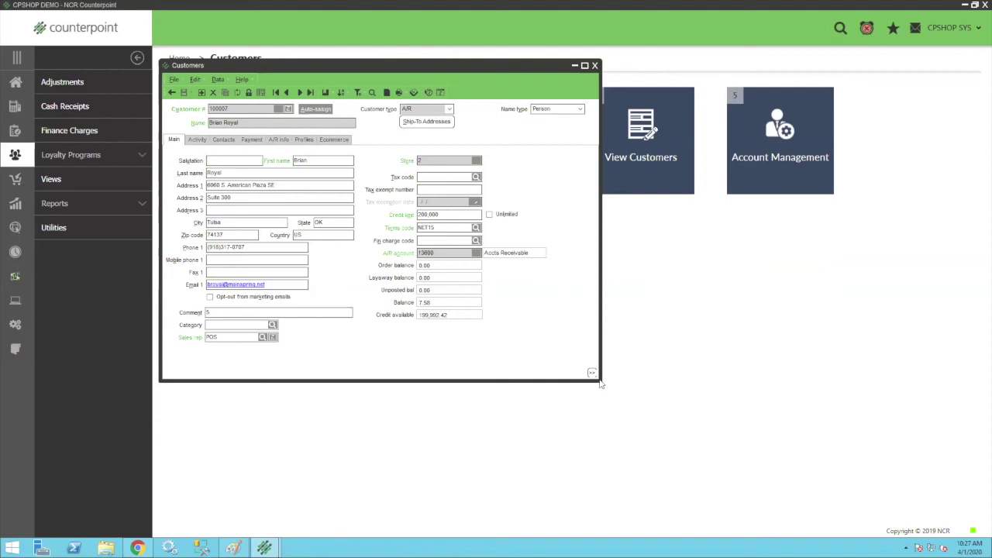
{"action": "left_click_drag", "start_coordinate": [602, 383], "coordinate": [616, 405]}
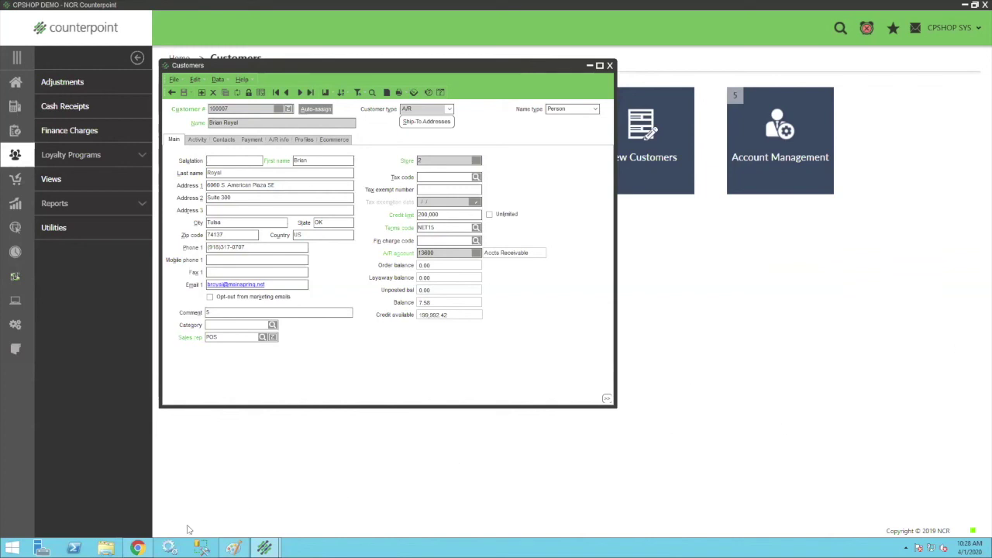
{"action": "mouse_move", "coordinate": [138, 549]}
{"action": "left_click", "coordinate": [178, 484]}
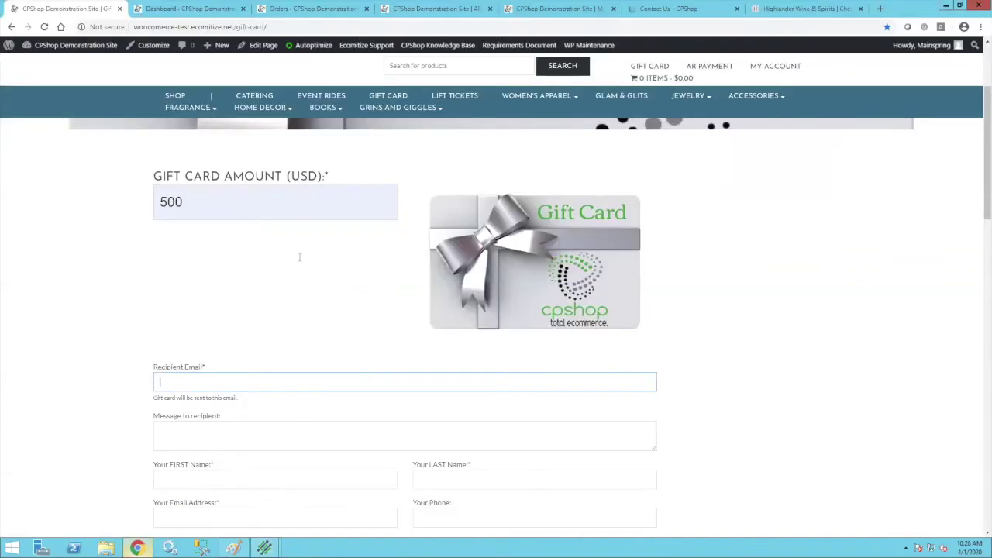
Review the WordPress Dashboard and collapse its Sales Summary box, showing 17 processing orders.
{"action": "left_click", "coordinate": [186, 11]}
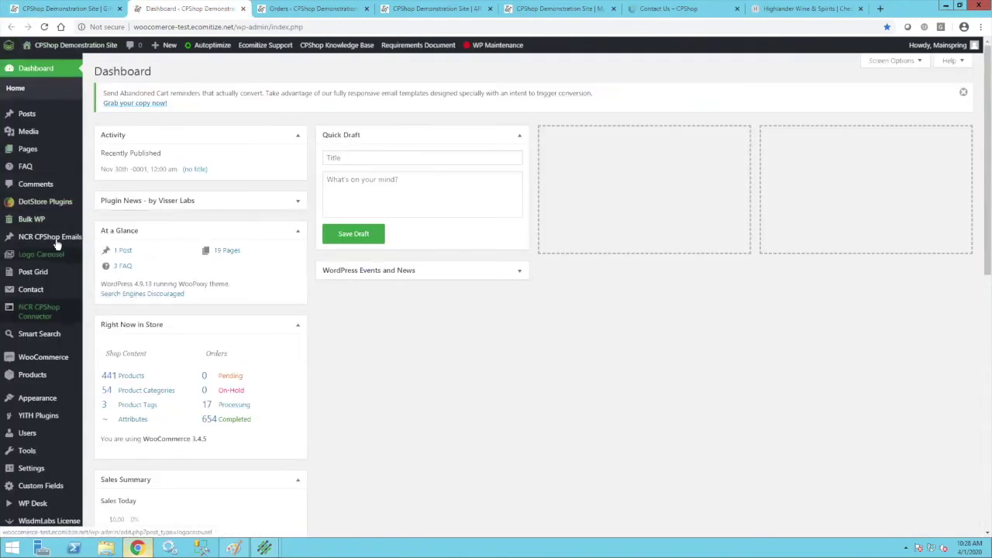
{"action": "mouse_move", "coordinate": [27, 157]}
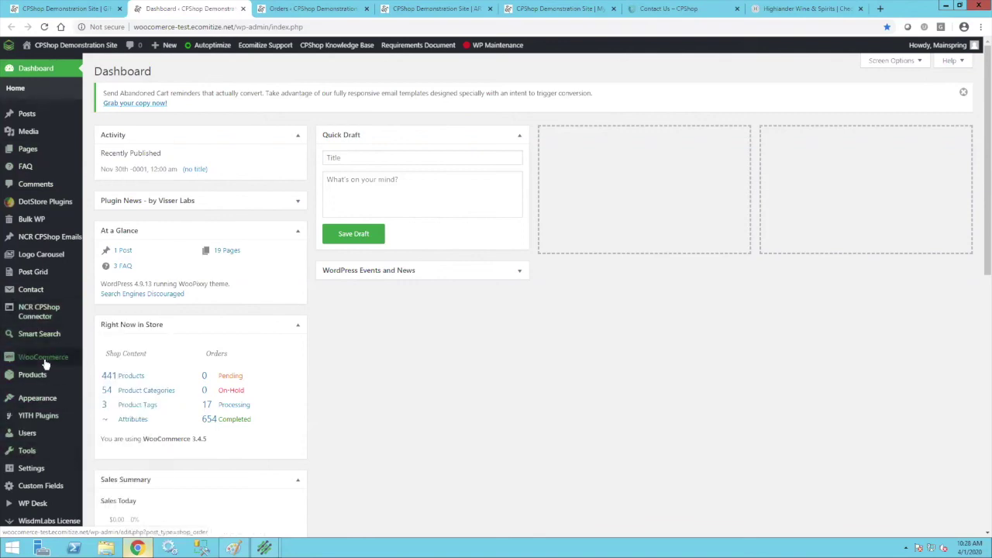
{"action": "mouse_move", "coordinate": [34, 378]}
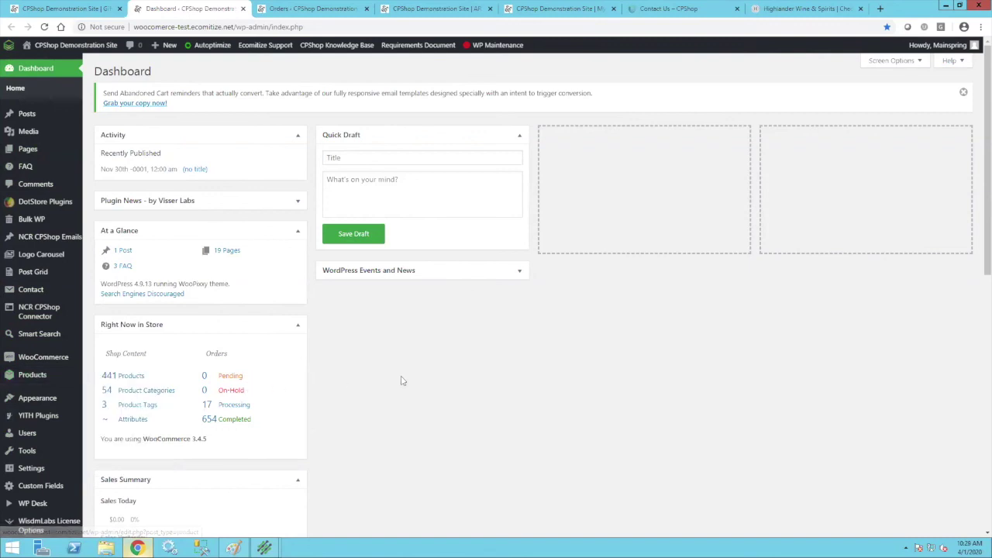
{"action": "scroll", "coordinate": [402, 380], "scroll_direction": "down", "scroll_amount": 3}
{"action": "scroll", "coordinate": [402, 380], "scroll_direction": "down", "scroll_amount": 5}
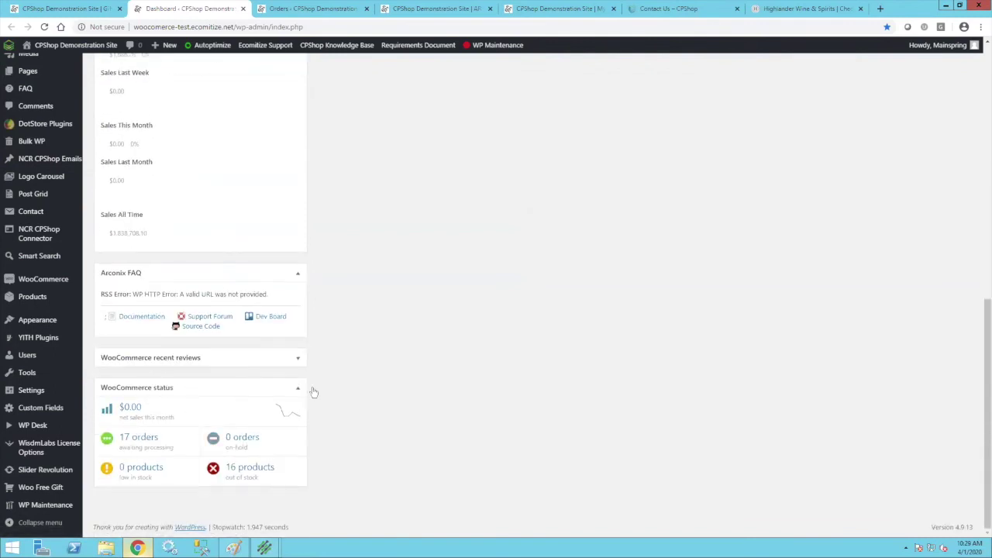
{"action": "scroll", "coordinate": [426, 394], "scroll_direction": "up", "scroll_amount": 4}
{"action": "scroll", "coordinate": [427, 394], "scroll_direction": "up", "scroll_amount": 1}
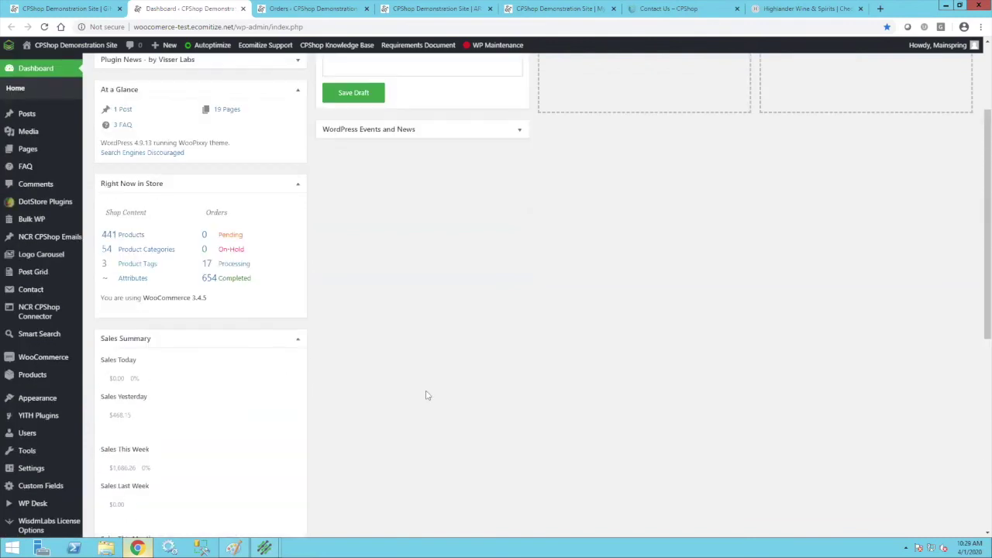
{"action": "left_click", "coordinate": [298, 341]}
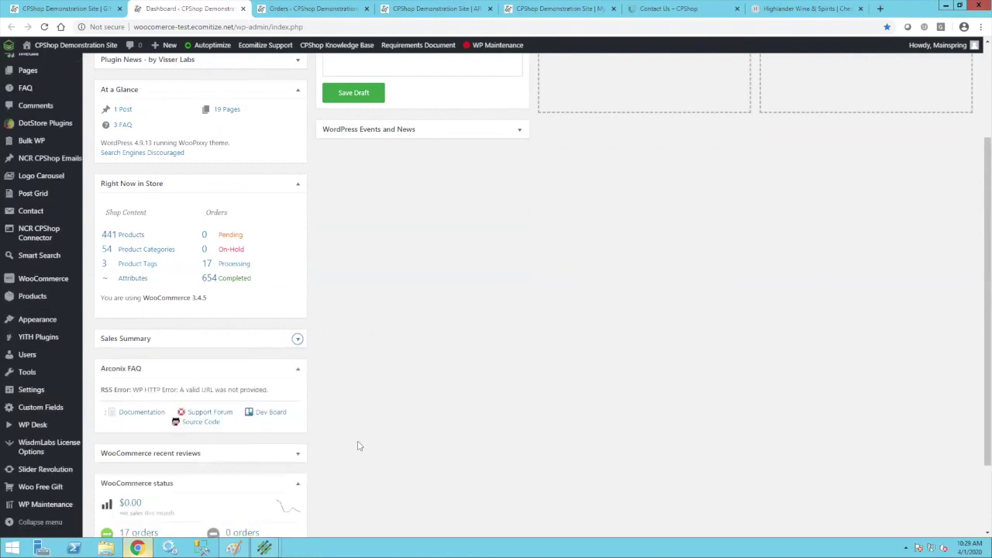
{"action": "scroll", "coordinate": [388, 452], "scroll_direction": "down", "scroll_amount": 1}
{"action": "scroll", "coordinate": [387, 452], "scroll_direction": "down", "scroll_amount": 1}
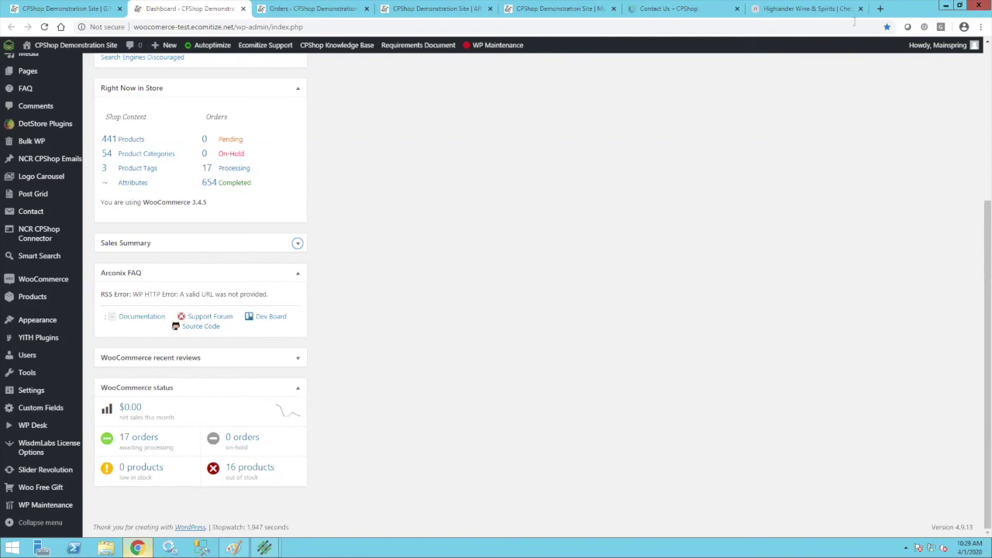
On the Highlander Wine checkout, select Local Pickup at NORTH - Corporate Delivery, totalling $18.89.
{"action": "left_click", "coordinate": [788, 10]}
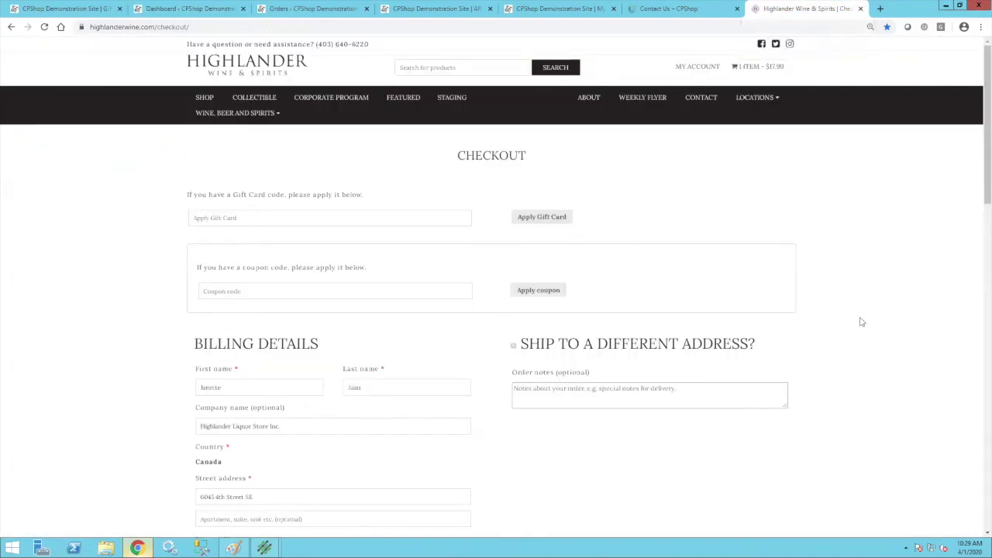
{"action": "scroll", "coordinate": [859, 321], "scroll_direction": "down", "scroll_amount": 4}
{"action": "scroll", "coordinate": [841, 321], "scroll_direction": "up", "scroll_amount": 4}
{"action": "scroll", "coordinate": [623, 219], "scroll_direction": "down", "scroll_amount": 5}
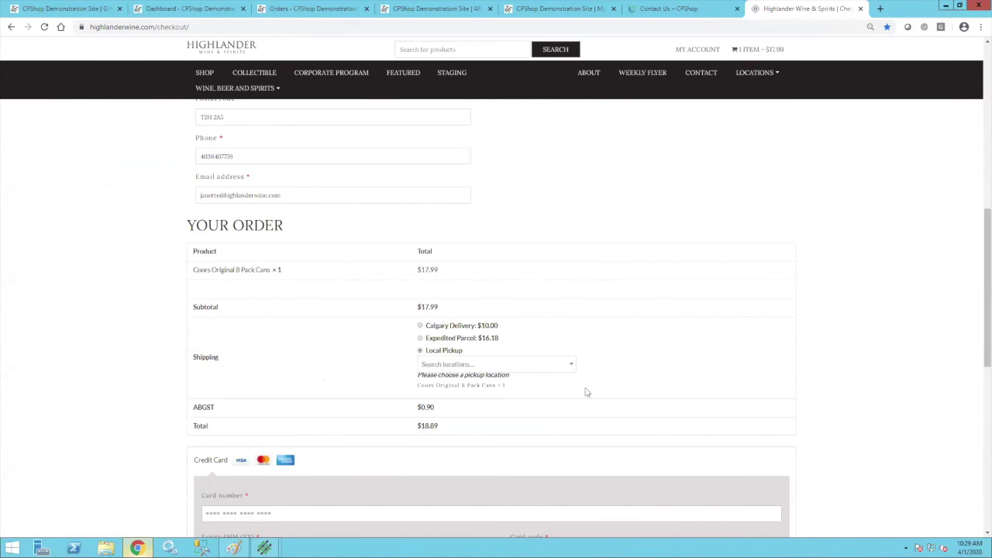
{"action": "left_click", "coordinate": [571, 367]}
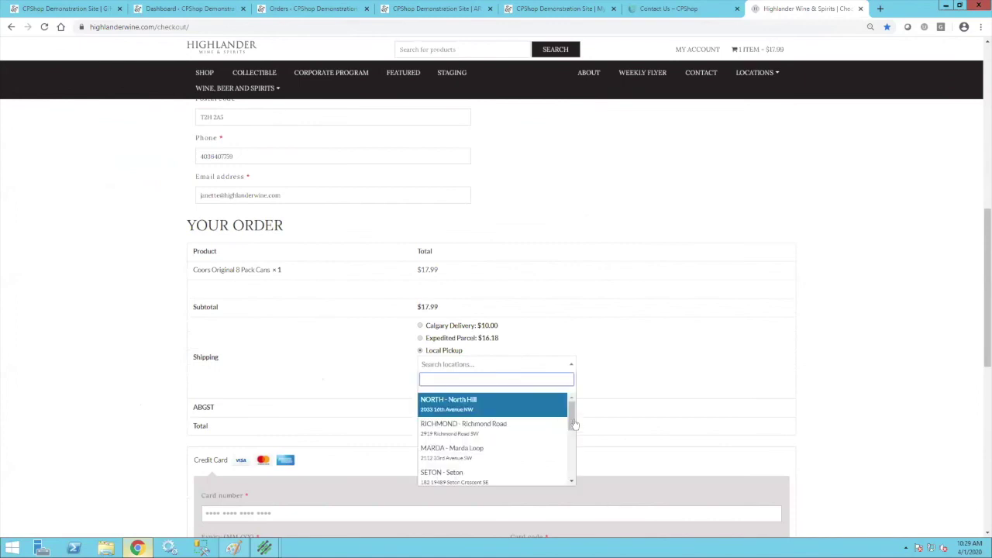
{"action": "left_click_drag", "start_coordinate": [572, 411], "coordinate": [572, 461]}
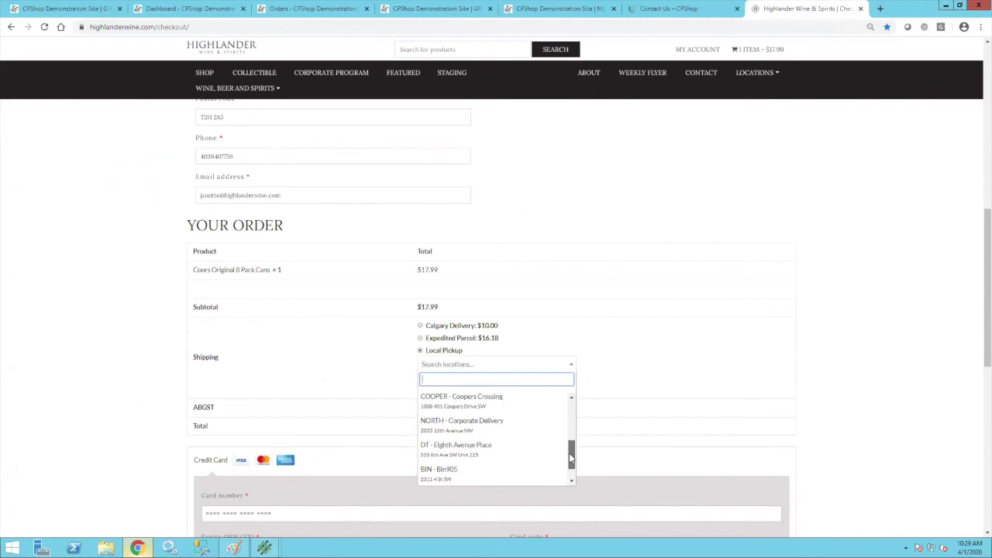
{"action": "left_click", "coordinate": [427, 424]}
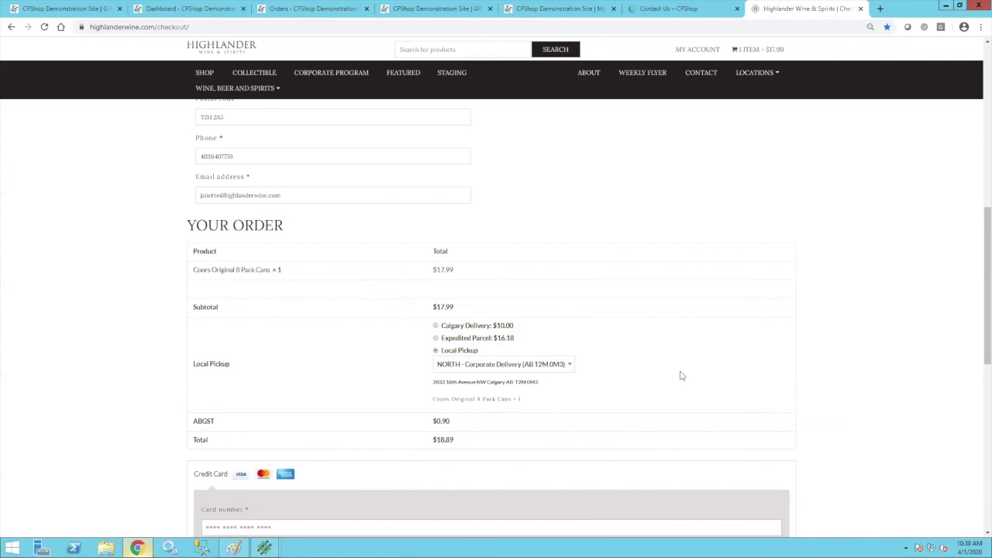
{"action": "scroll", "coordinate": [680, 376], "scroll_direction": "up", "scroll_amount": 10}
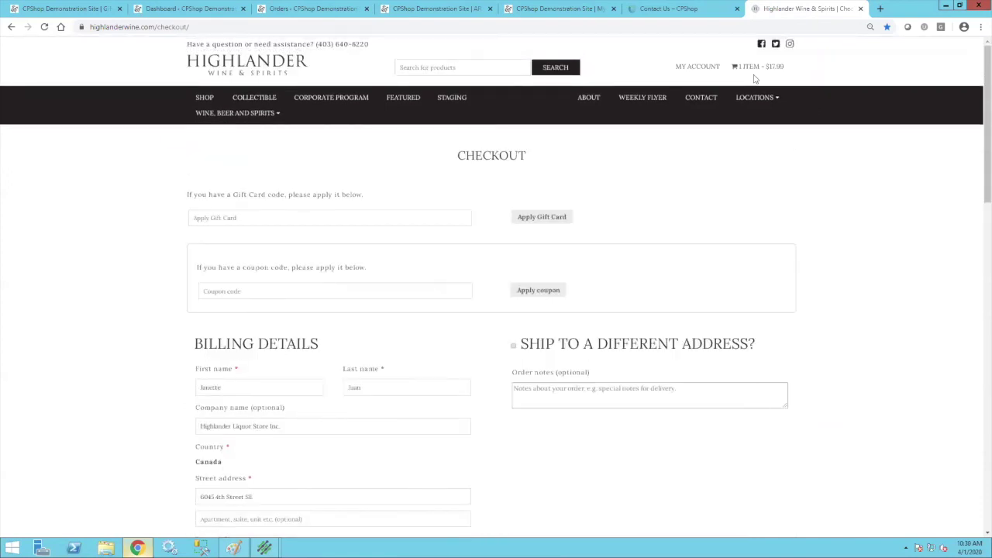
{"action": "left_click", "coordinate": [755, 97]}
{"action": "scroll", "coordinate": [872, 303], "scroll_direction": "down", "scroll_amount": 2}
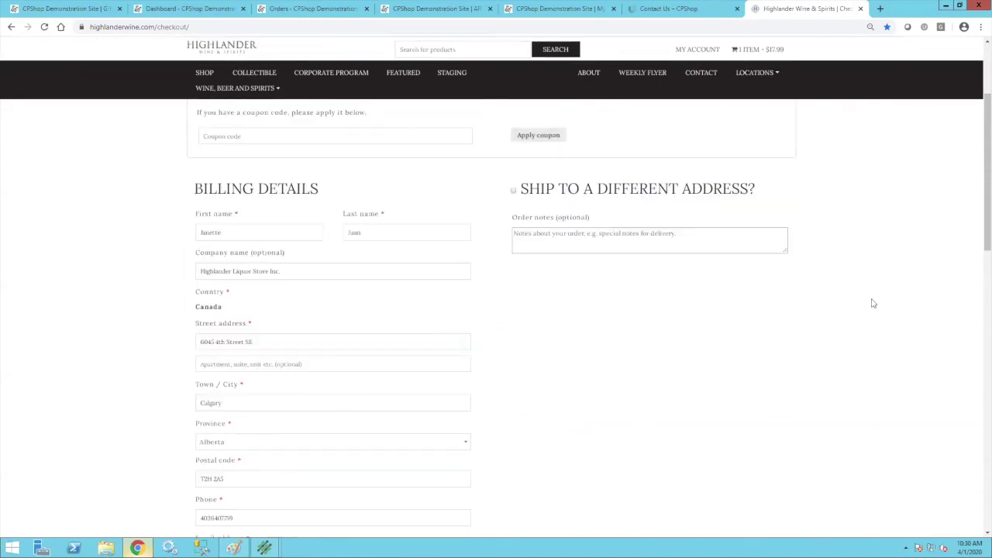
{"action": "scroll", "coordinate": [872, 303], "scroll_direction": "up", "scroll_amount": 2}
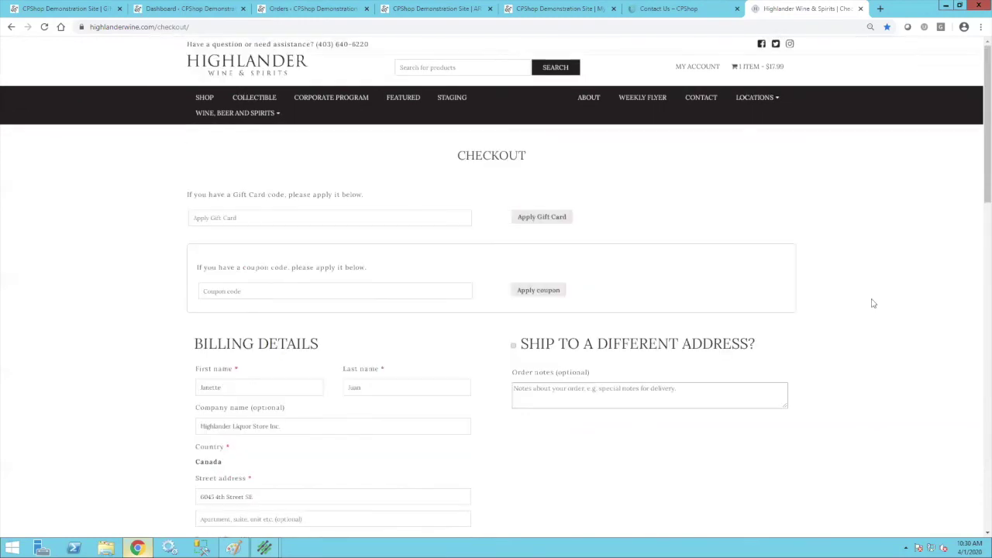